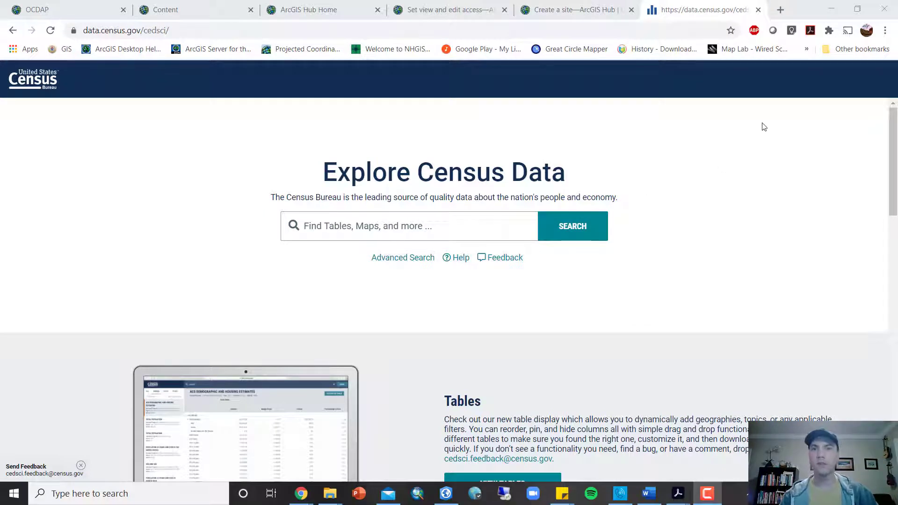
Step: Start an advanced search and filter by the Housing topic Owner/Renter (Tenure) under Owner/Renter (Householder) Characteristics
{"action": "left_click", "coordinate": [399, 259]}
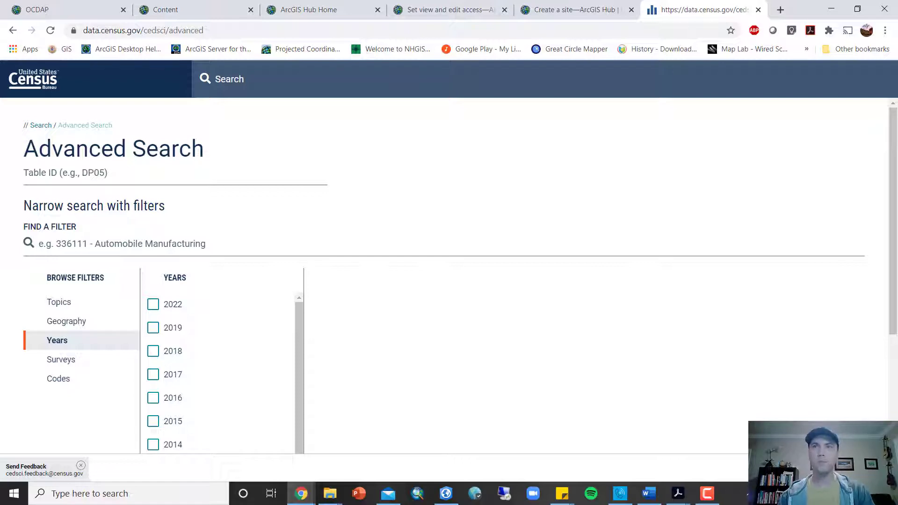
{"action": "left_click", "coordinate": [58, 302]}
{"action": "scroll", "coordinate": [60, 306], "scroll_direction": "down", "scroll_amount": 2}
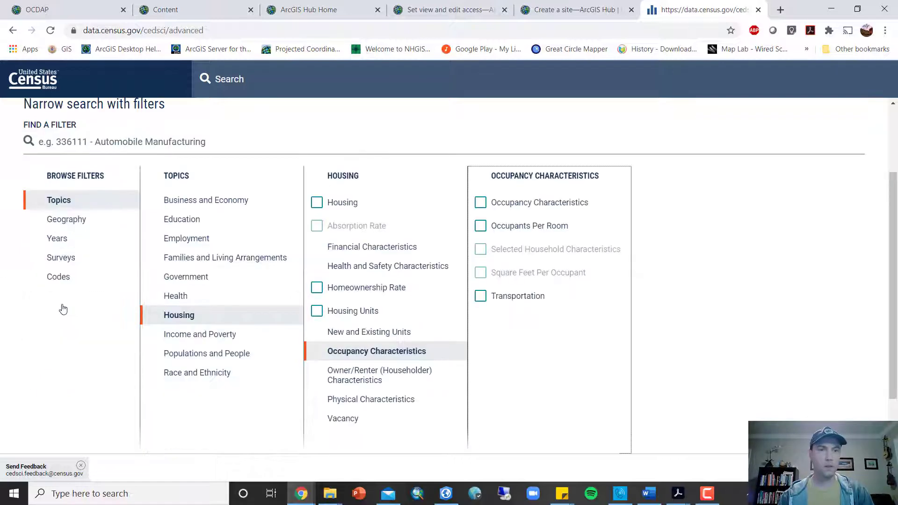
{"action": "left_click", "coordinate": [193, 318]}
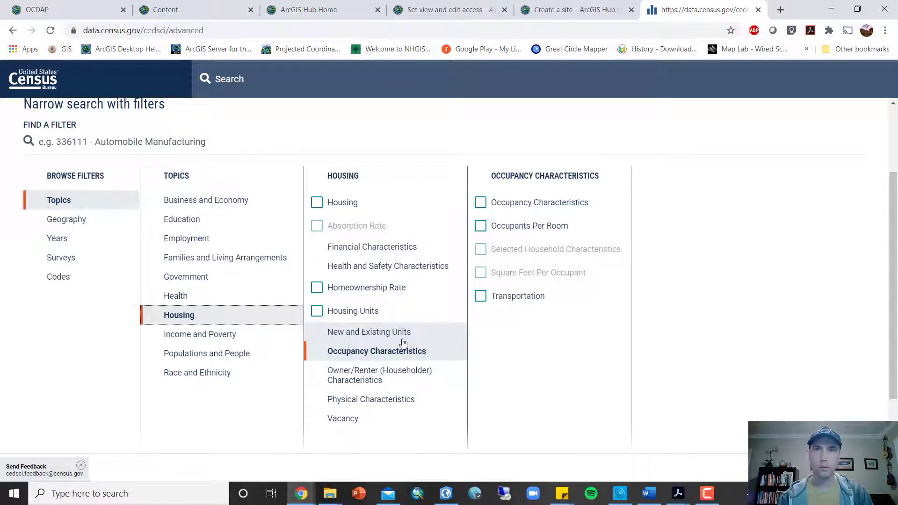
{"action": "left_click", "coordinate": [372, 378]}
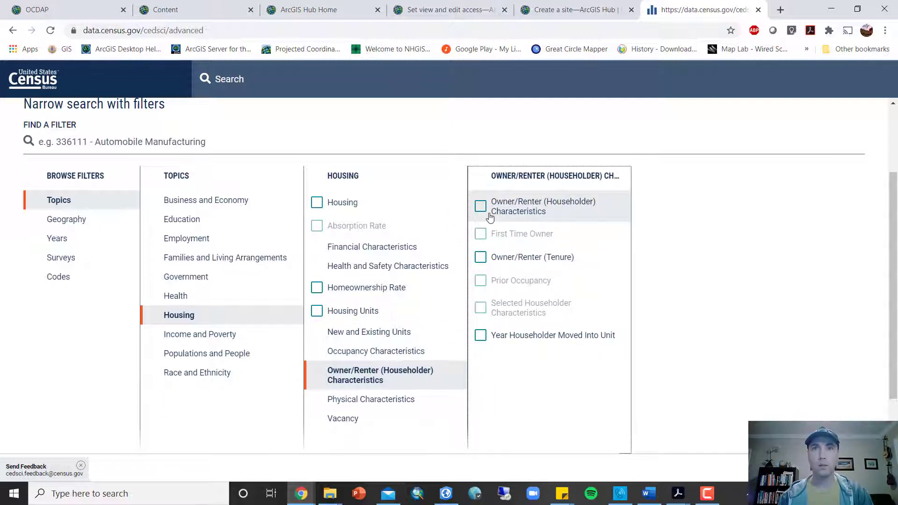
{"action": "left_click", "coordinate": [480, 257]}
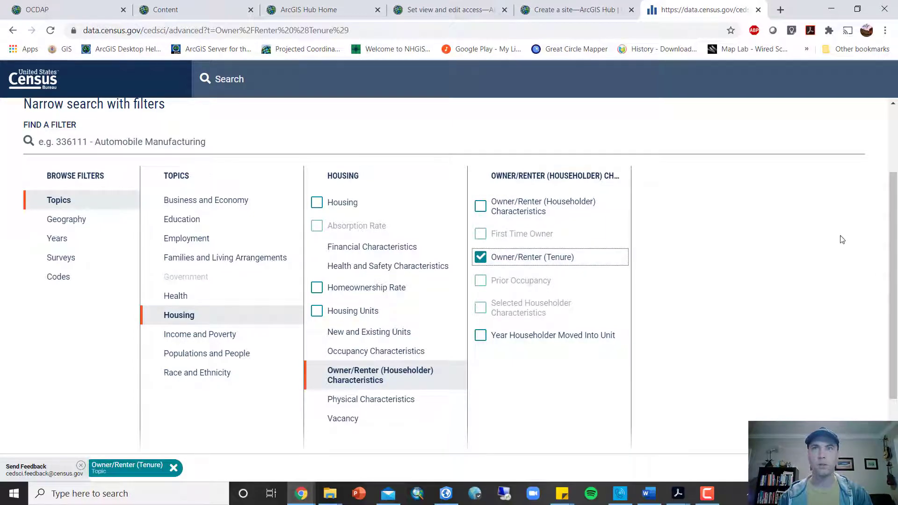
Step: Add a block group geography filter for all block groups within Orange County, California
{"action": "left_click", "coordinate": [81, 223]}
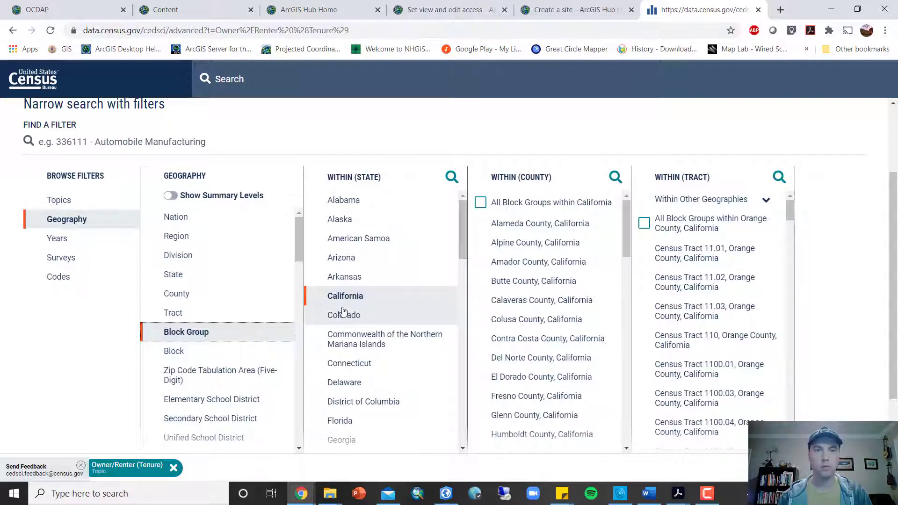
{"action": "left_click", "coordinate": [366, 298]}
{"action": "scroll", "coordinate": [523, 241], "scroll_direction": "down", "scroll_amount": 10}
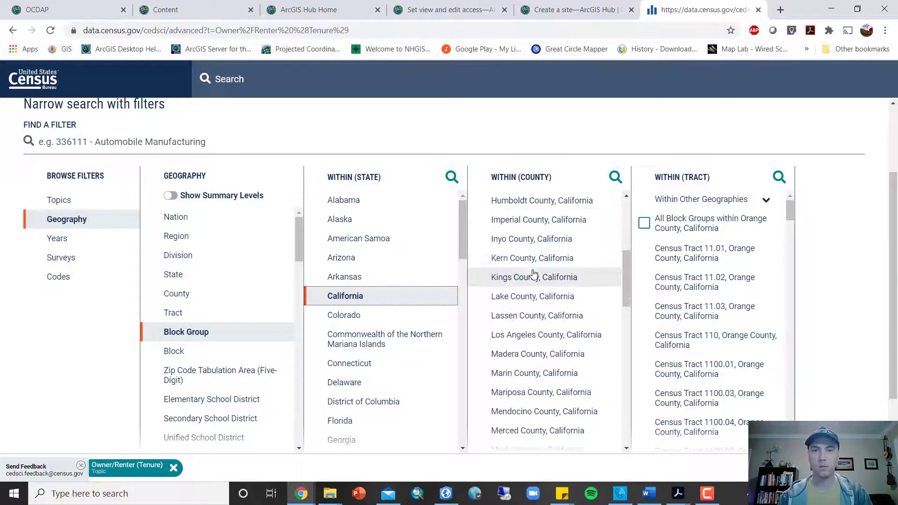
{"action": "left_click", "coordinate": [567, 318]}
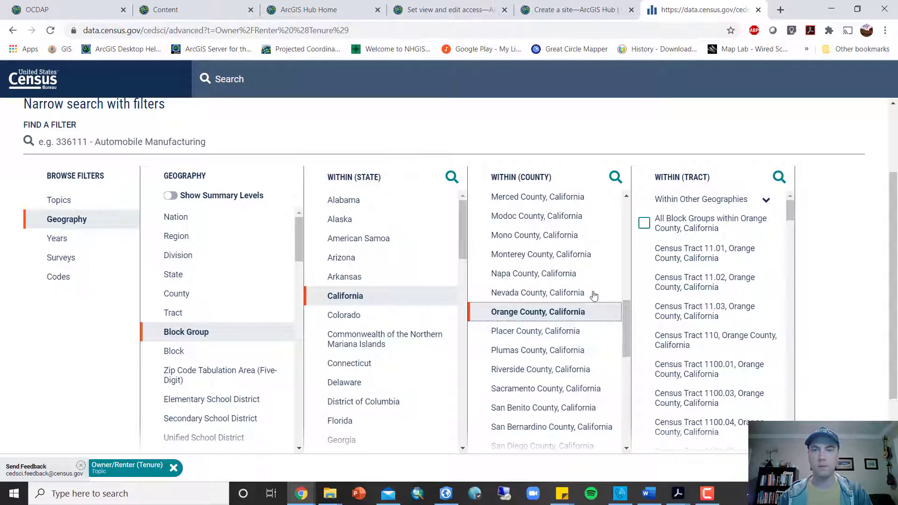
{"action": "left_click", "coordinate": [644, 224]}
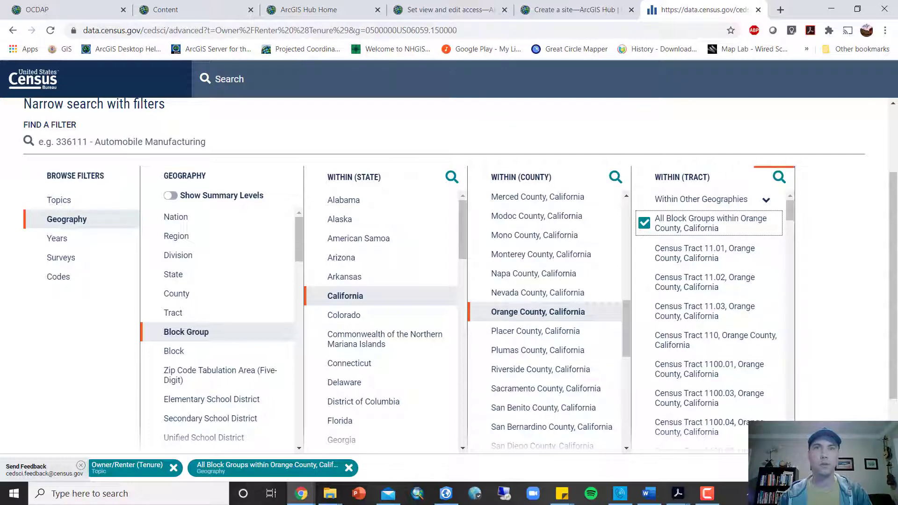
Step: Restrict the search to the year 2018 and run it
{"action": "left_click", "coordinate": [57, 239]}
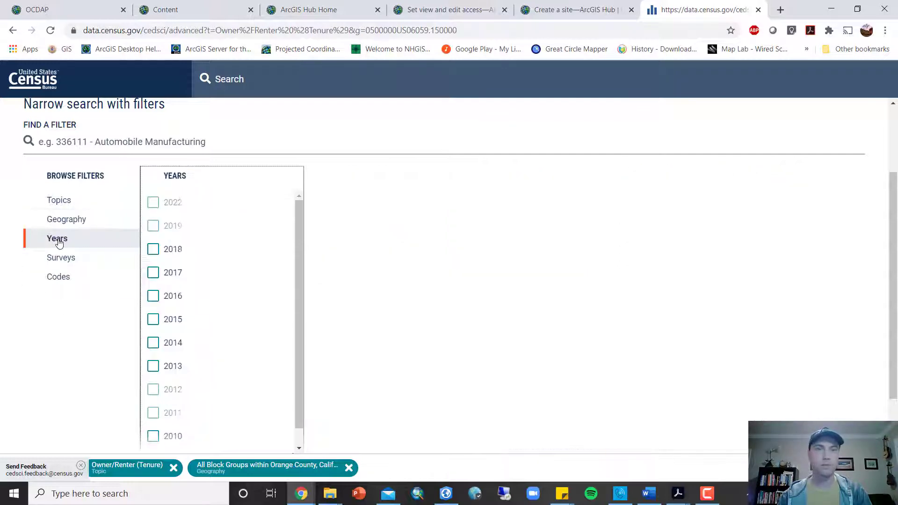
{"action": "left_click", "coordinate": [154, 251]}
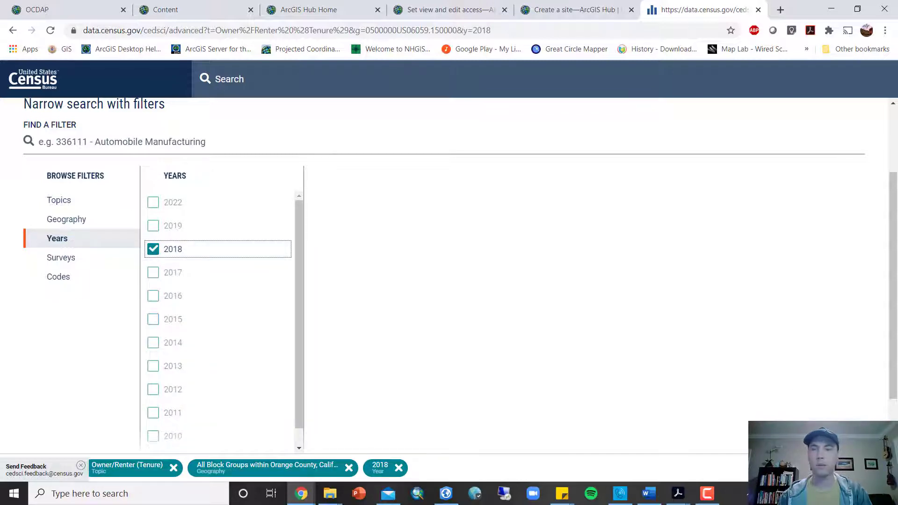
{"action": "left_click", "coordinate": [860, 468]}
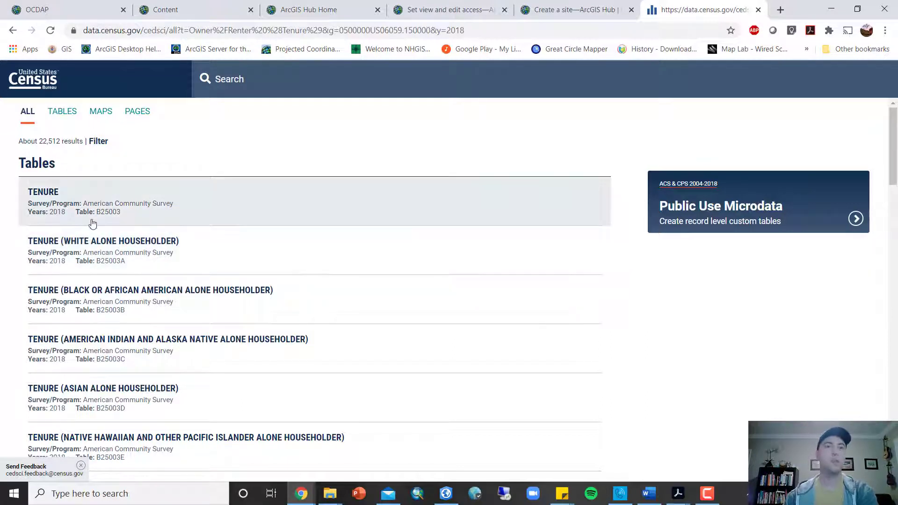
Step: Open the Tenure table B25003, prepare its 2018 5-Year CSV files for download, and dismiss the download dialog
{"action": "left_click", "coordinate": [123, 207]}
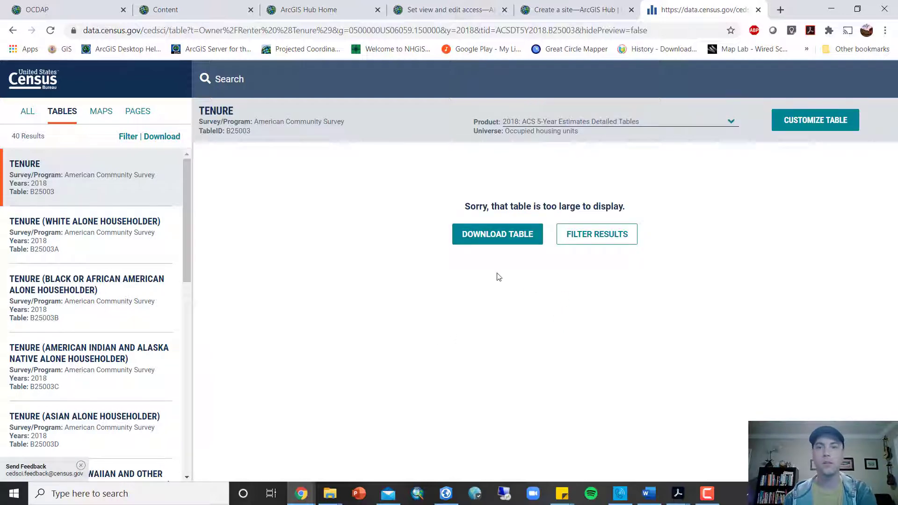
{"action": "left_click", "coordinate": [494, 236]}
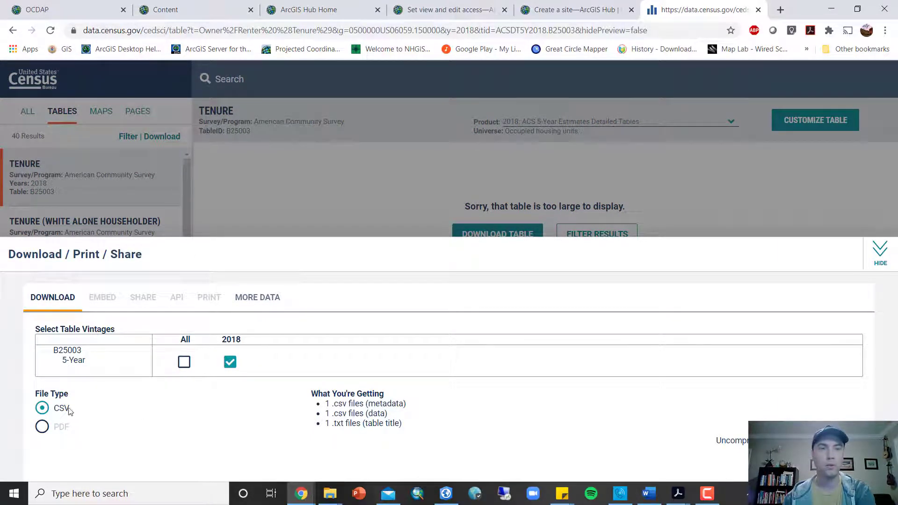
{"action": "left_click", "coordinate": [824, 460]}
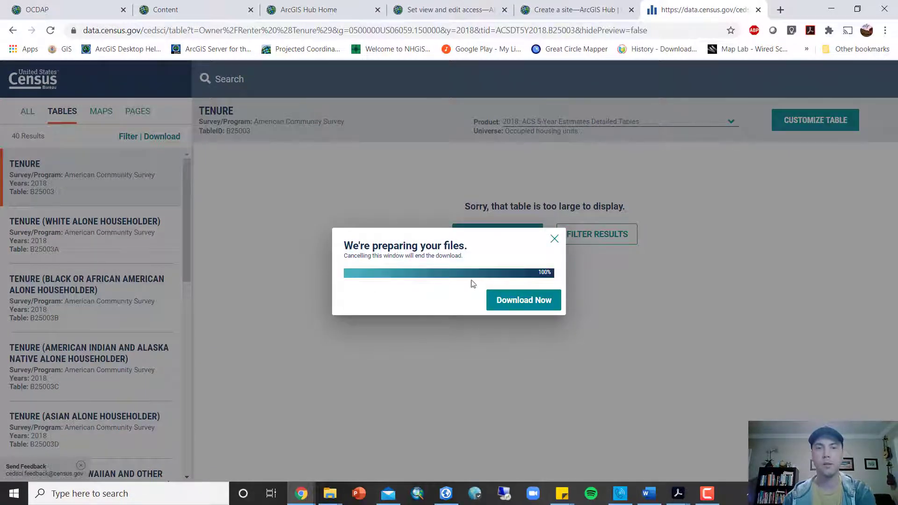
{"action": "left_click", "coordinate": [555, 240]}
{"action": "left_click", "coordinate": [496, 301]}
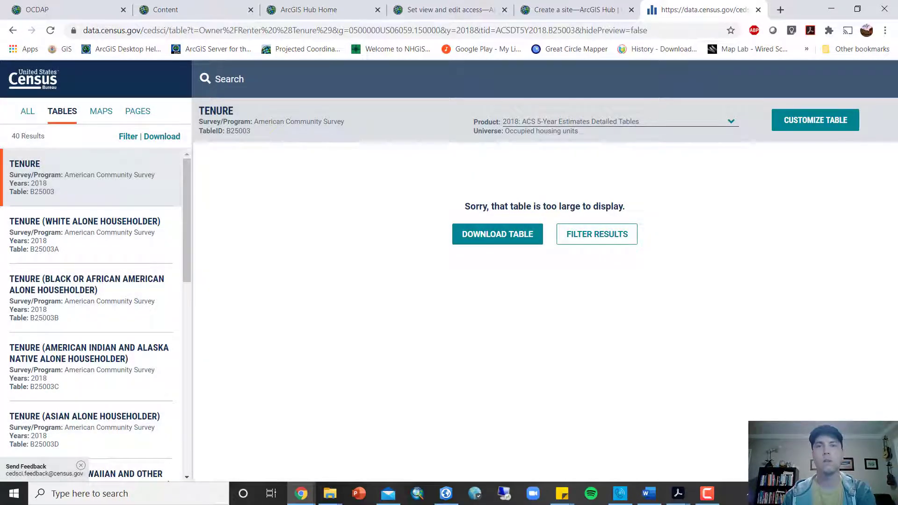
Step: Start a fresh advanced search from the home page, filtered to all block groups within Orange County, California
{"action": "left_click", "coordinate": [36, 80]}
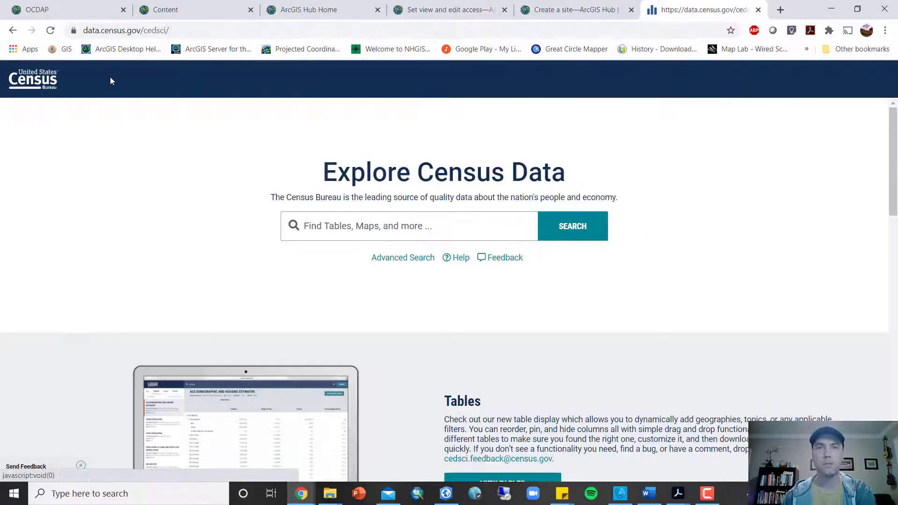
{"action": "left_click", "coordinate": [403, 258]}
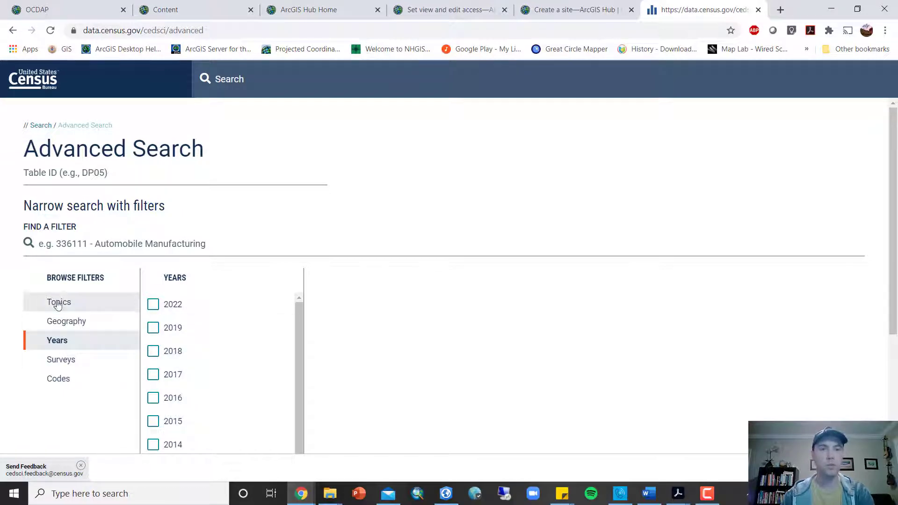
{"action": "left_click", "coordinate": [78, 320]}
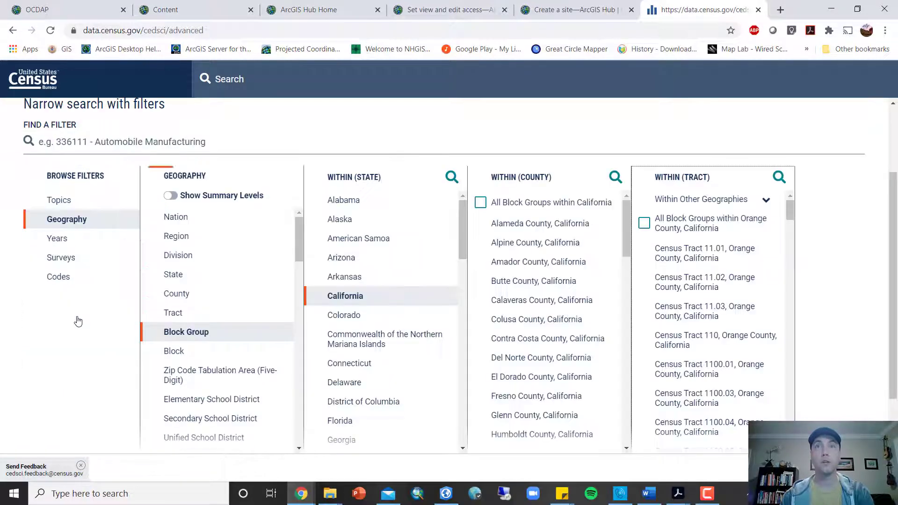
{"action": "left_click", "coordinate": [643, 225]}
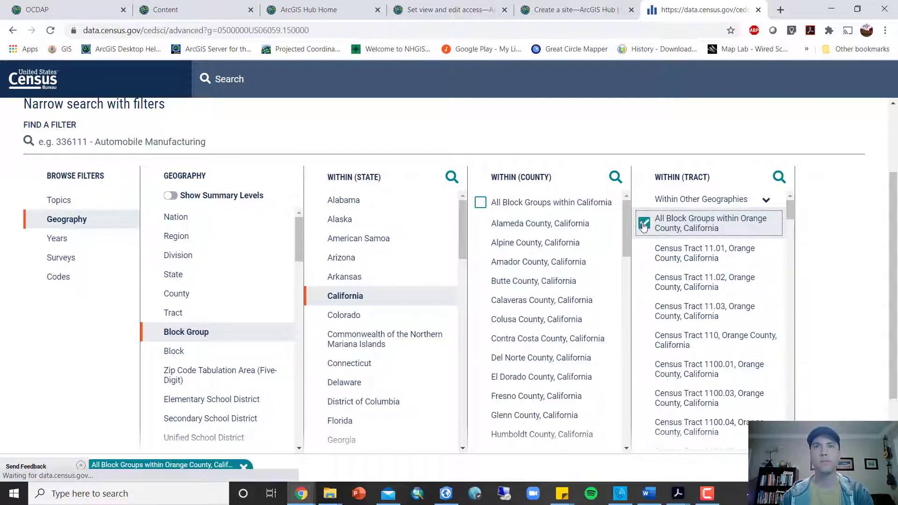
Step: Search for table B25014 and open the suggested Tenure by Occupants per Room table
{"action": "left_click", "coordinate": [298, 83]}
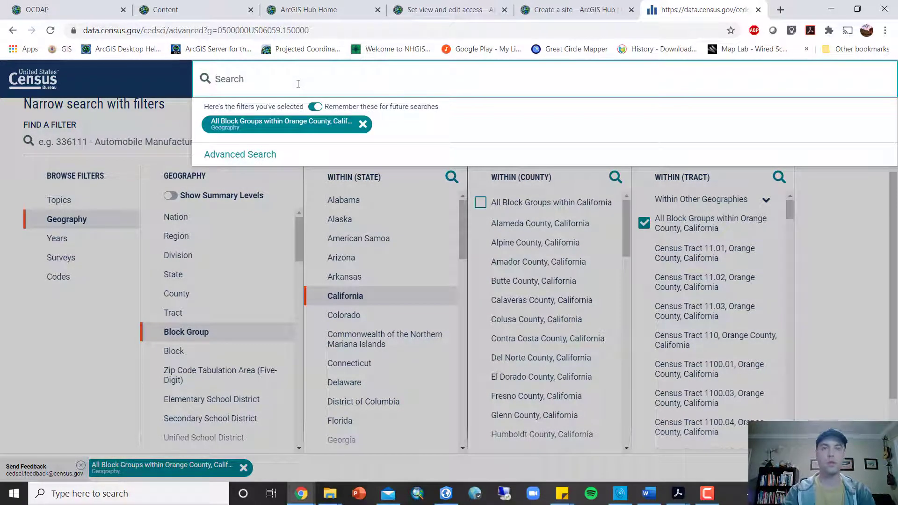
{"action": "type", "text": "B25014"}
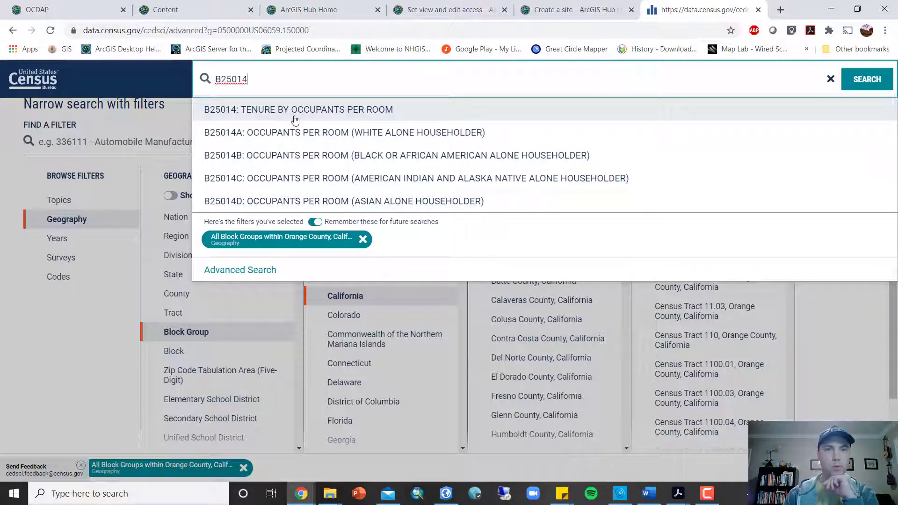
{"action": "left_click", "coordinate": [379, 114]}
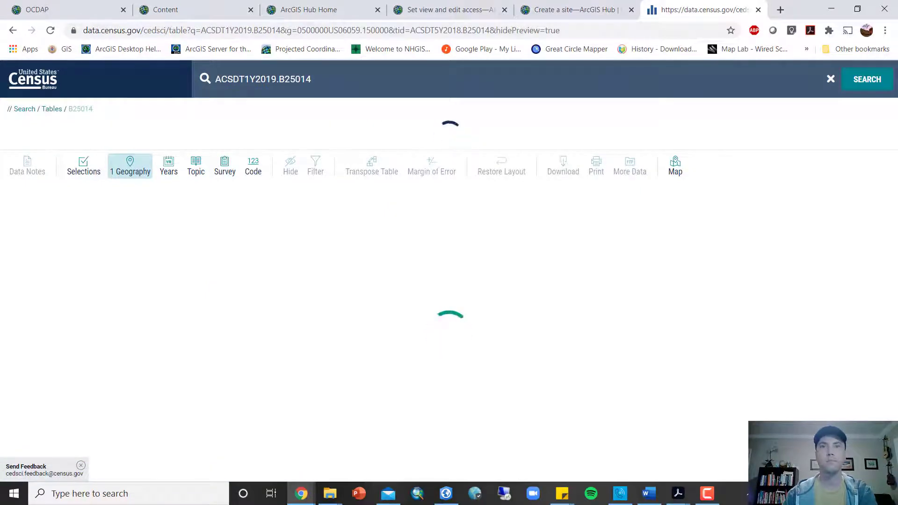
Step: Filter the Tenure by Occupants per Room table to 2018, and view its download options before hiding them
{"action": "left_click", "coordinate": [169, 165]}
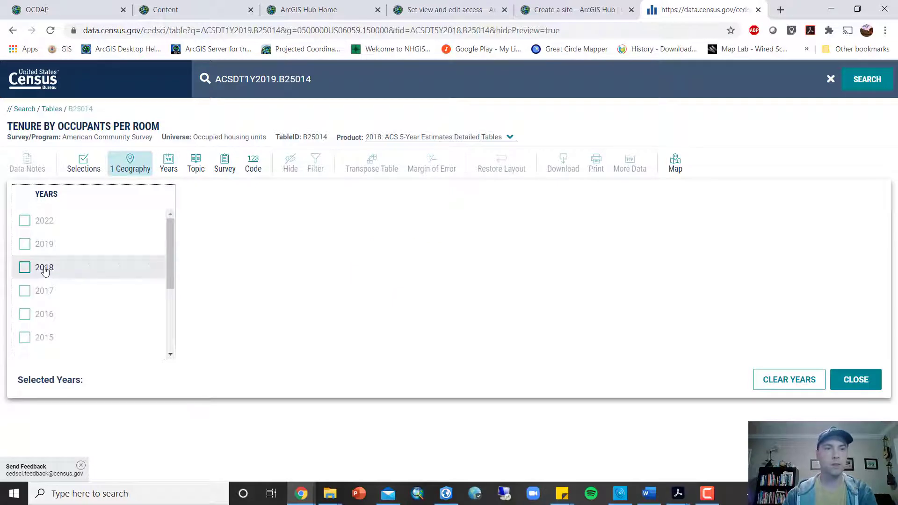
{"action": "left_click", "coordinate": [24, 269]}
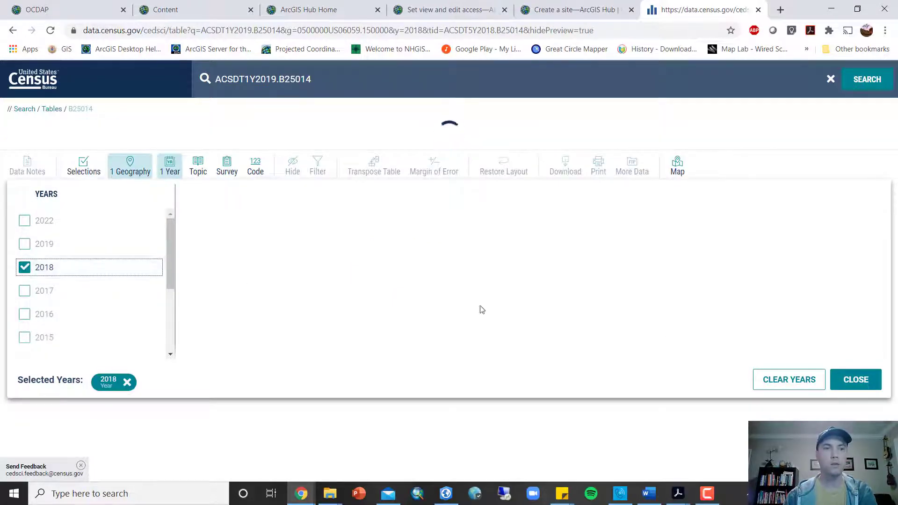
{"action": "left_click", "coordinate": [861, 379]}
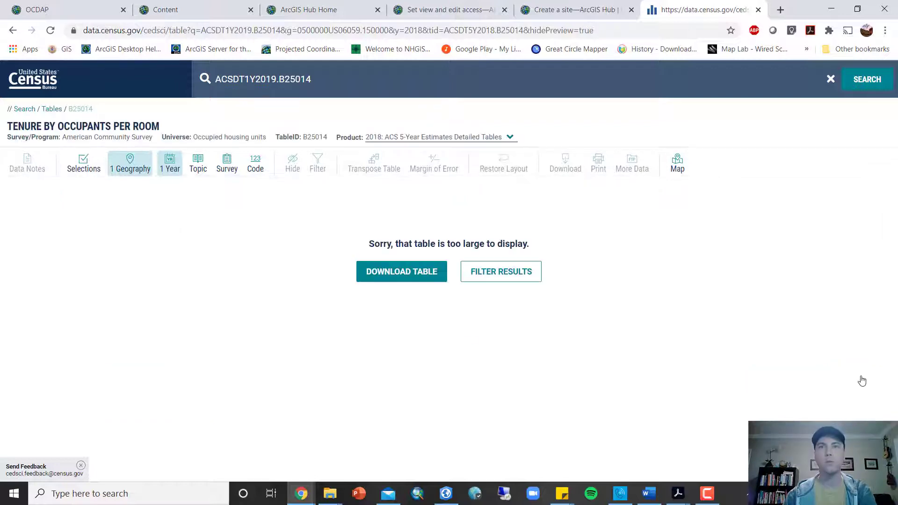
{"action": "left_click", "coordinate": [406, 275]}
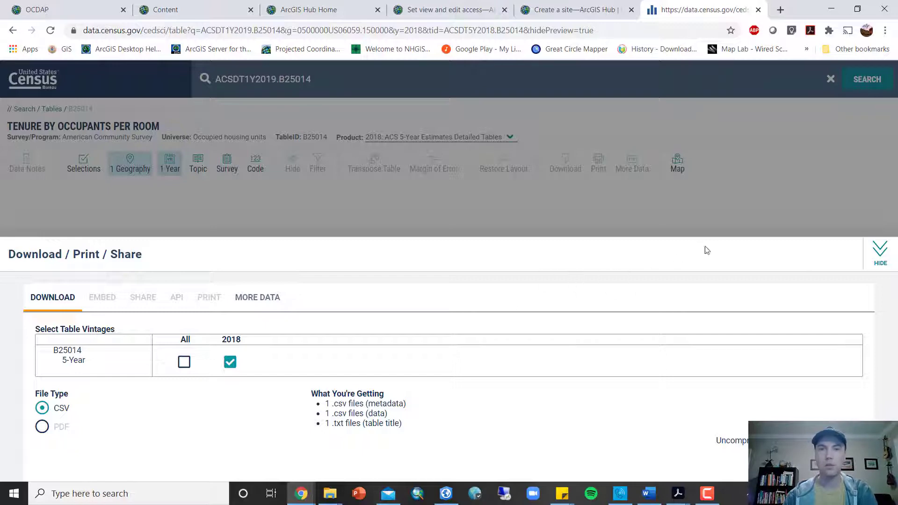
{"action": "left_click", "coordinate": [779, 162]}
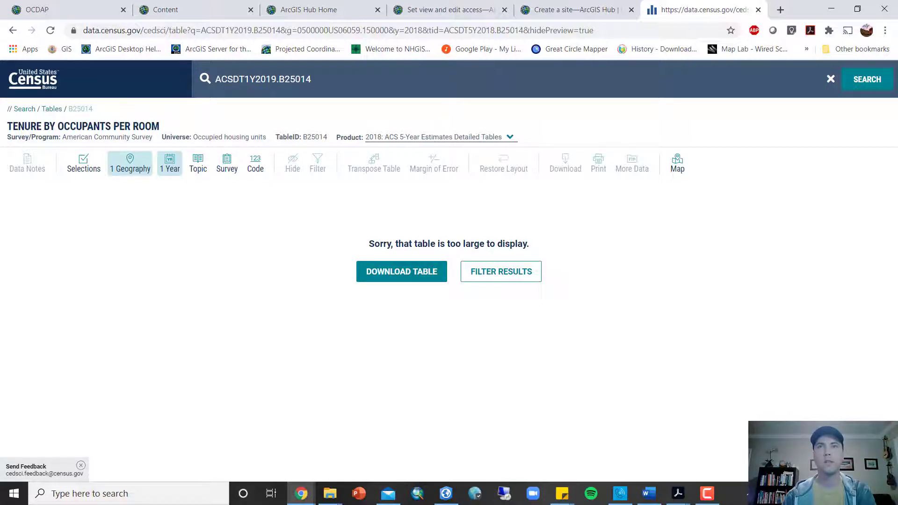
Step: Switch to the Downloads folder in File Explorer, view the data CSV inside the zipped B25014 download in Excel, and close it
{"action": "mouse_move", "coordinate": [330, 493]}
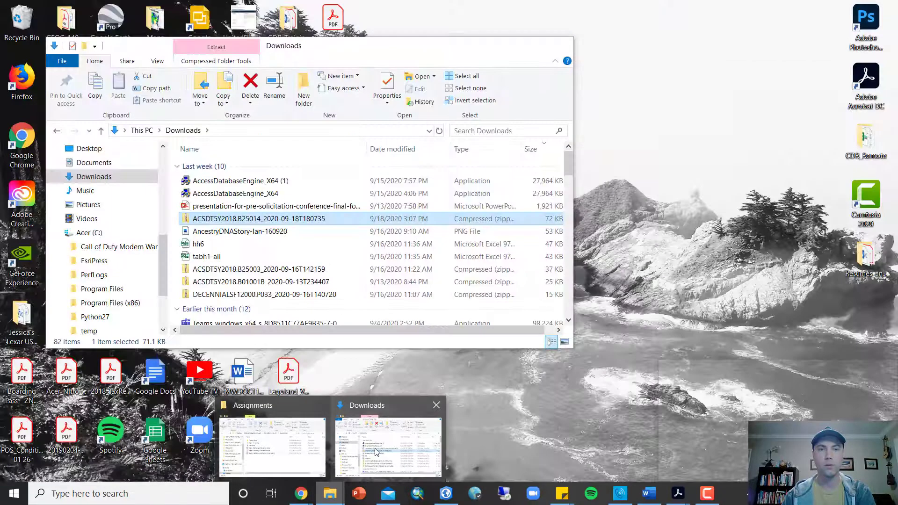
{"action": "left_click", "coordinate": [375, 451]}
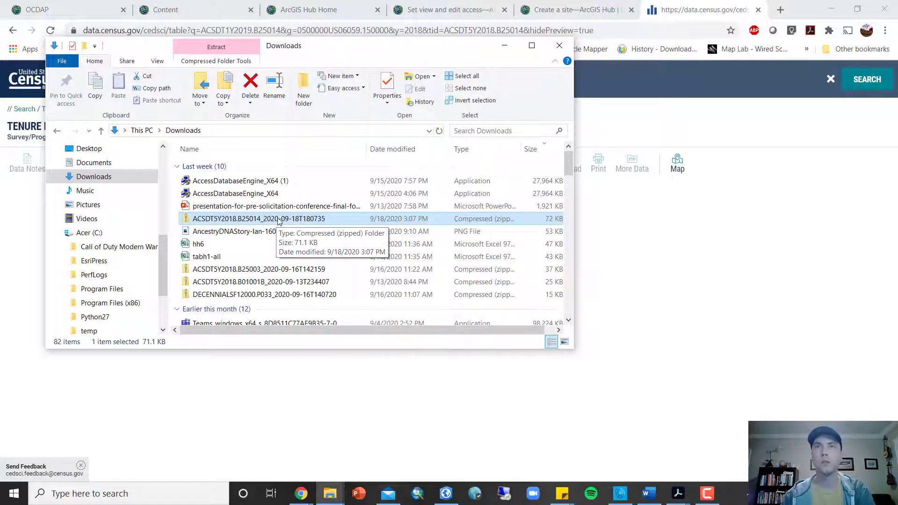
{"action": "double_click", "coordinate": [313, 219]}
{"action": "left_click", "coordinate": [304, 167]}
{"action": "double_click", "coordinate": [310, 166]}
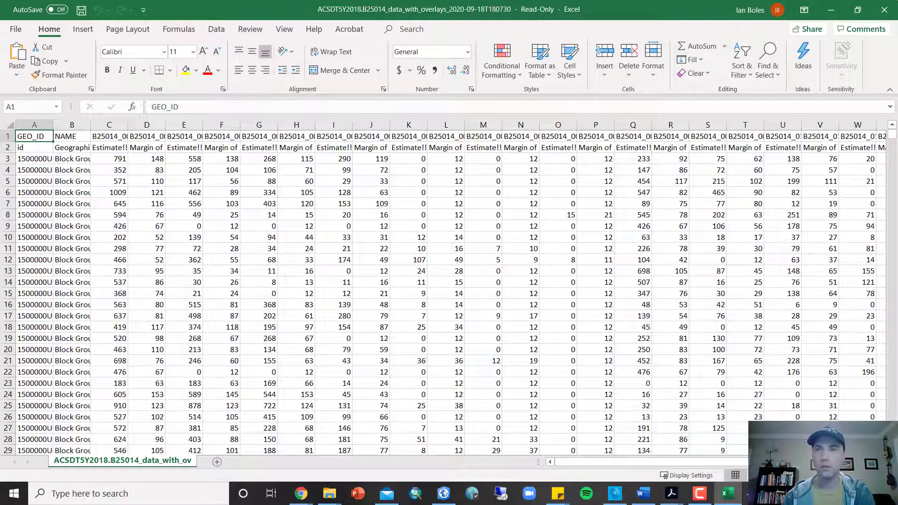
{"action": "left_click", "coordinate": [886, 11]}
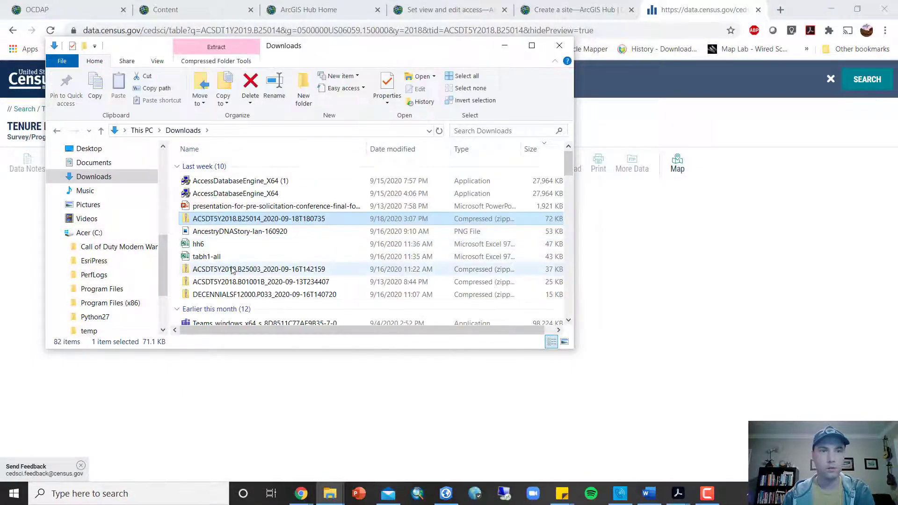
Step: Open the data CSV from the zipped ACSDT5Y2018.B25003 download in Excel
{"action": "left_click", "coordinate": [289, 271]}
{"action": "double_click", "coordinate": [289, 270]}
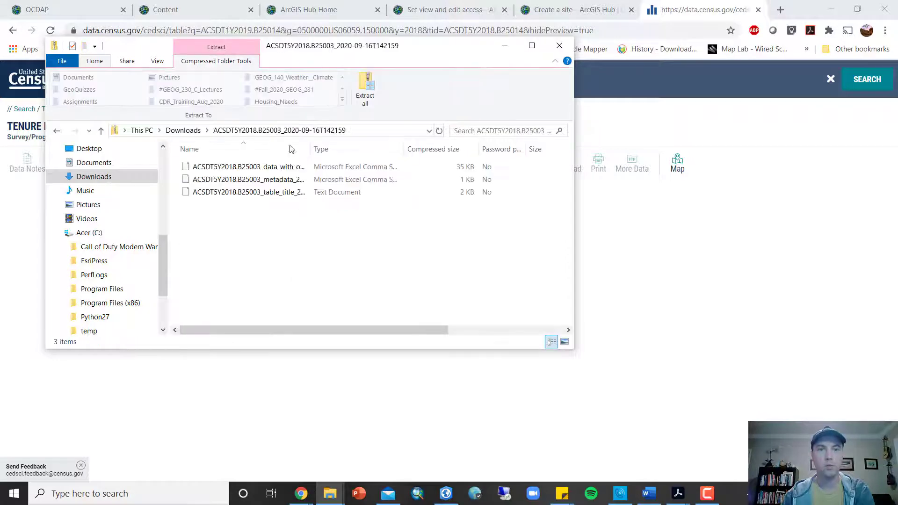
{"action": "left_click", "coordinate": [275, 167]}
{"action": "double_click", "coordinate": [275, 167]}
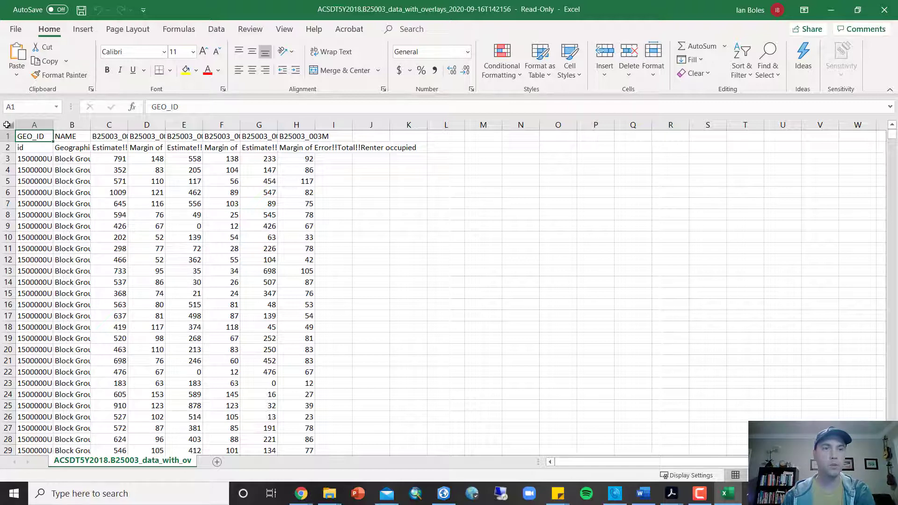
Step: Fit all column widths to their contents and rename the B25003_001E header in cell C1 to Total_Units
{"action": "left_click", "coordinate": [7, 125]}
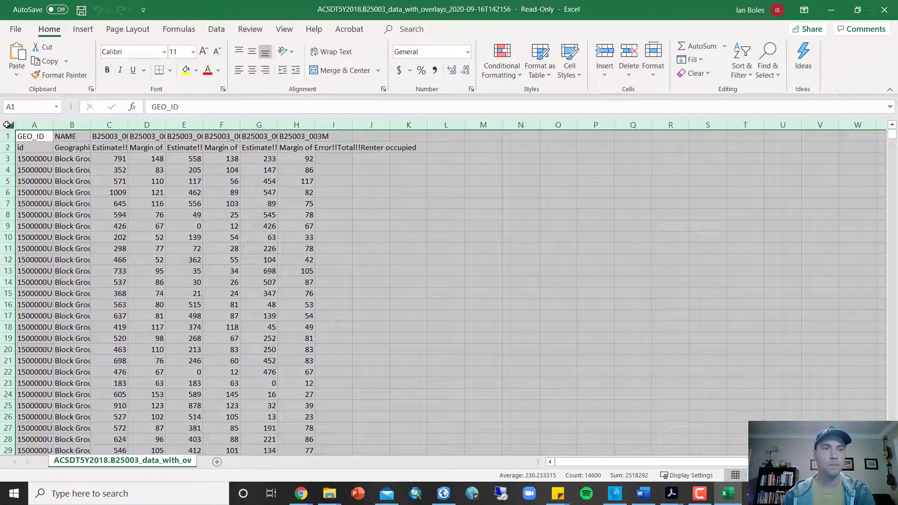
{"action": "double_click", "coordinate": [53, 125]}
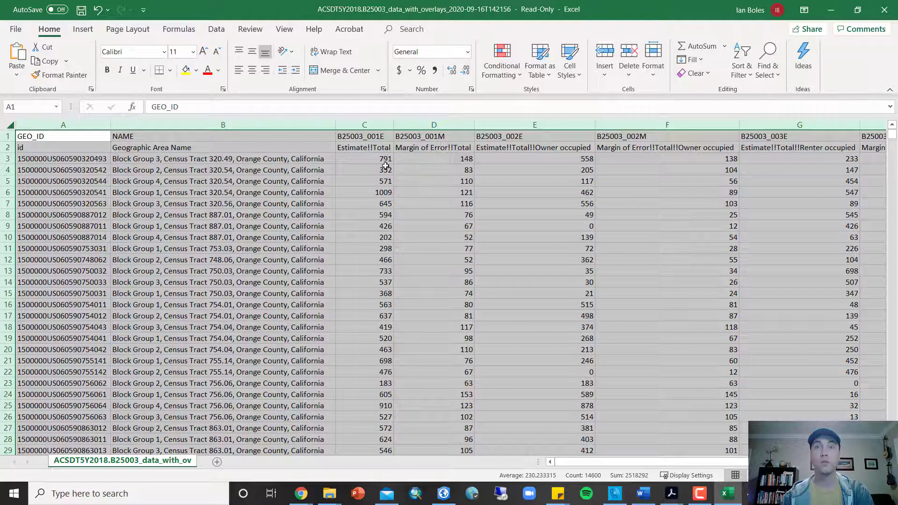
{"action": "left_click", "coordinate": [367, 136]}
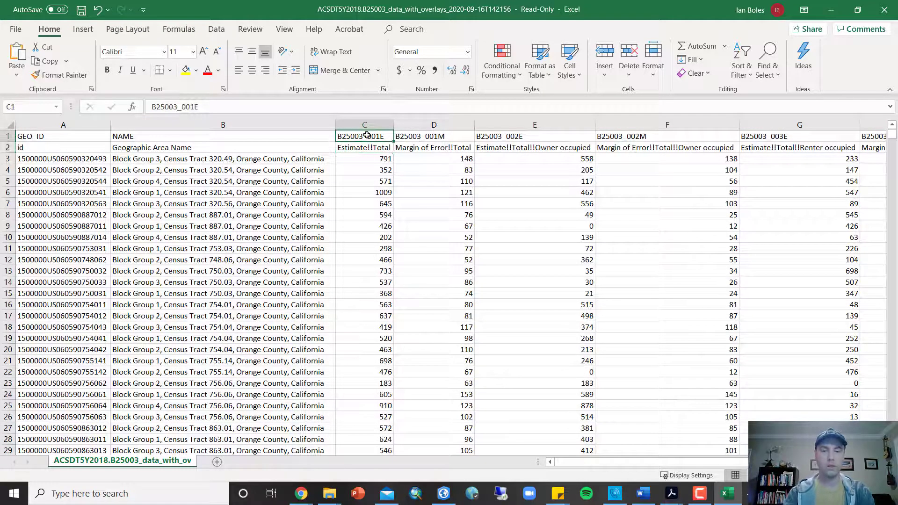
{"action": "type", "text": "Totual_"}
{"action": "key", "text": "BackSpace"}
{"action": "key", "text": "BackSpace"}
{"action": "key", "text": "BackSpace"}
{"action": "key", "text": "BackSpace"}
{"action": "type", "text": "al_Units"}
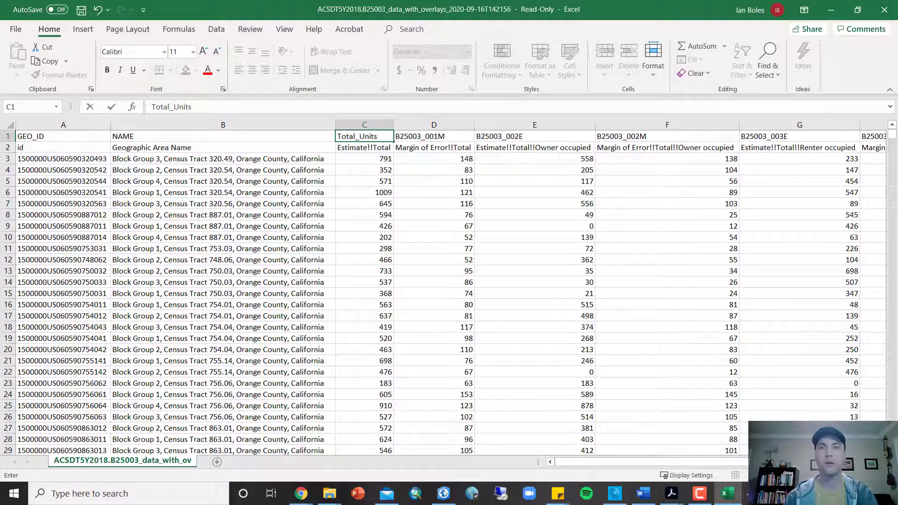
{"action": "key", "text": "Return"}
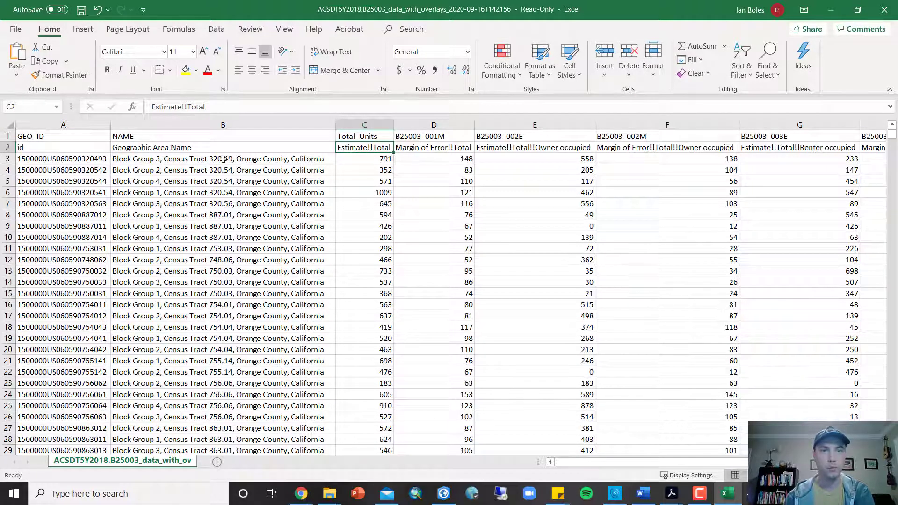
Step: Compare the sum of the first block group's owner-occupied and renter-occupied estimates with its total units value
{"action": "left_click", "coordinate": [359, 159]}
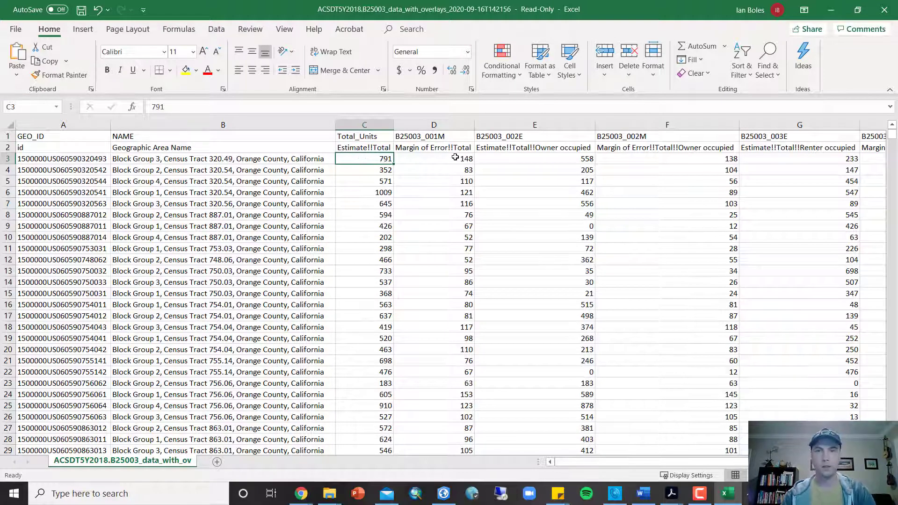
{"action": "left_click", "coordinate": [564, 159]}
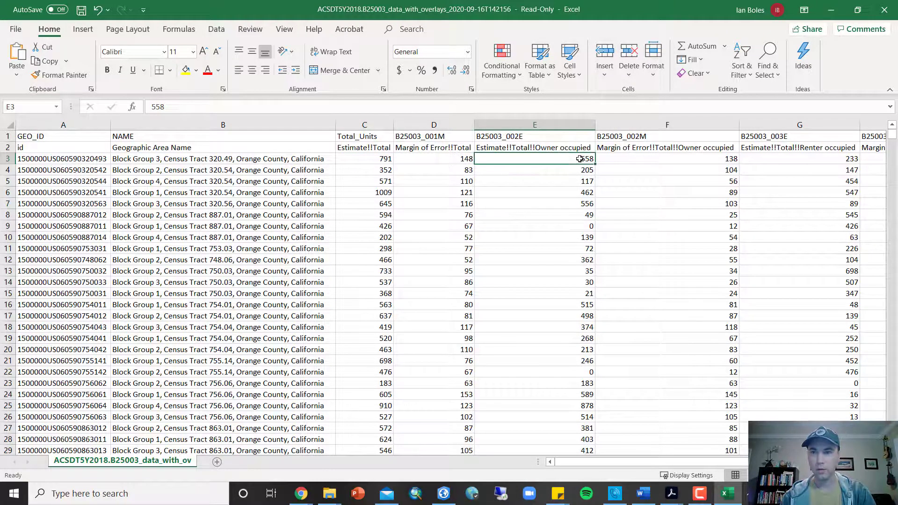
{"action": "left_click", "coordinate": [799, 159]}
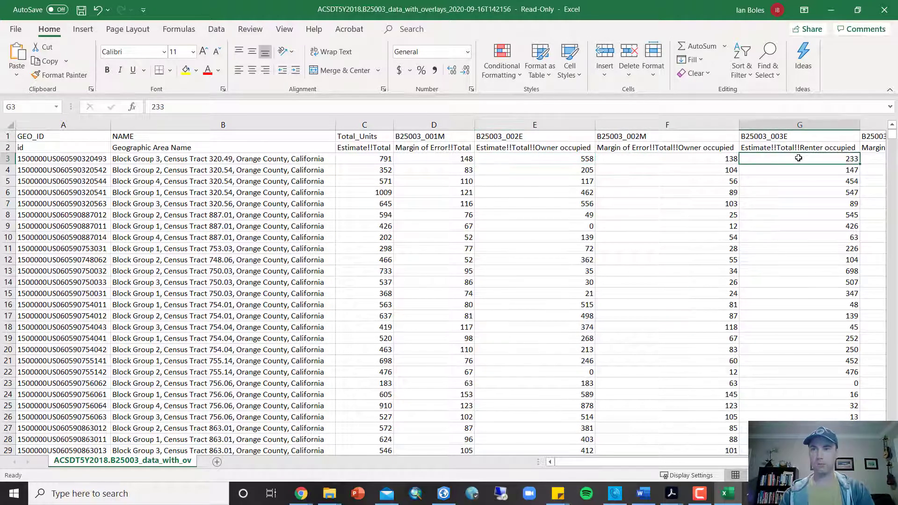
{"action": "left_click", "coordinate": [587, 159], "text": "ctrl"}
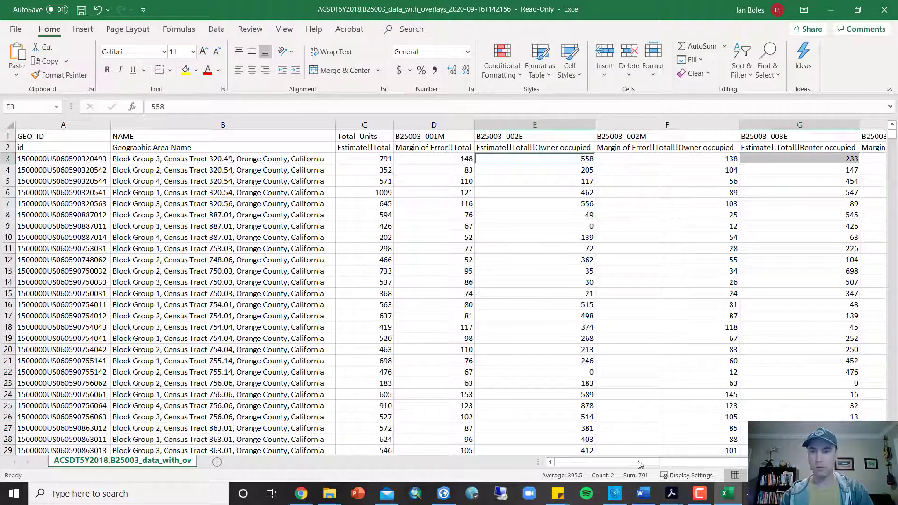
{"action": "left_click", "coordinate": [385, 159]}
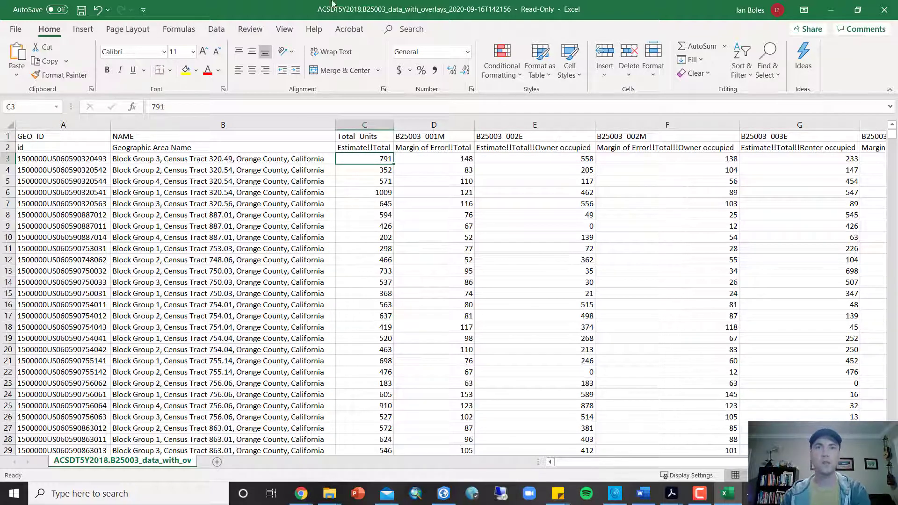
Step: Rename the owner-occupied estimate header in E1 to Owner_Occ and the renter-occupied estimate header in G1 to Renter_Occ
{"action": "left_click", "coordinate": [518, 137]}
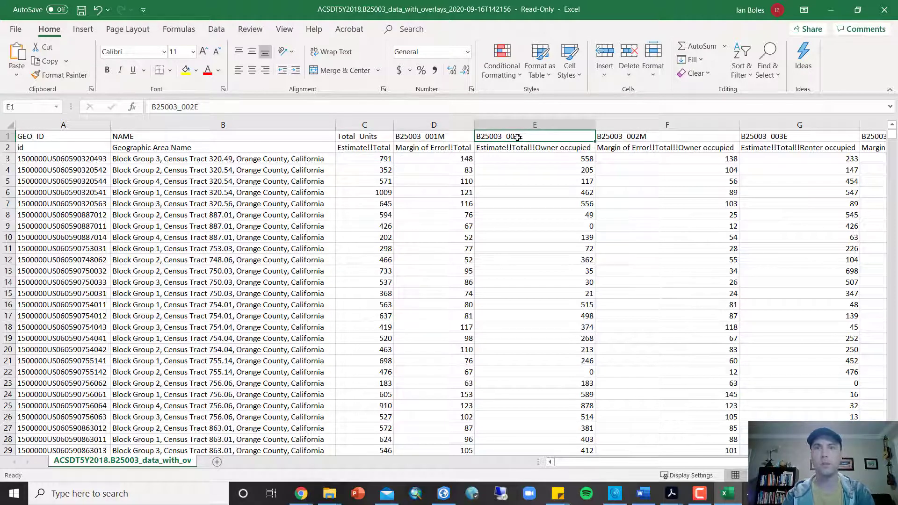
{"action": "type", "text": "Owner_Occ"}
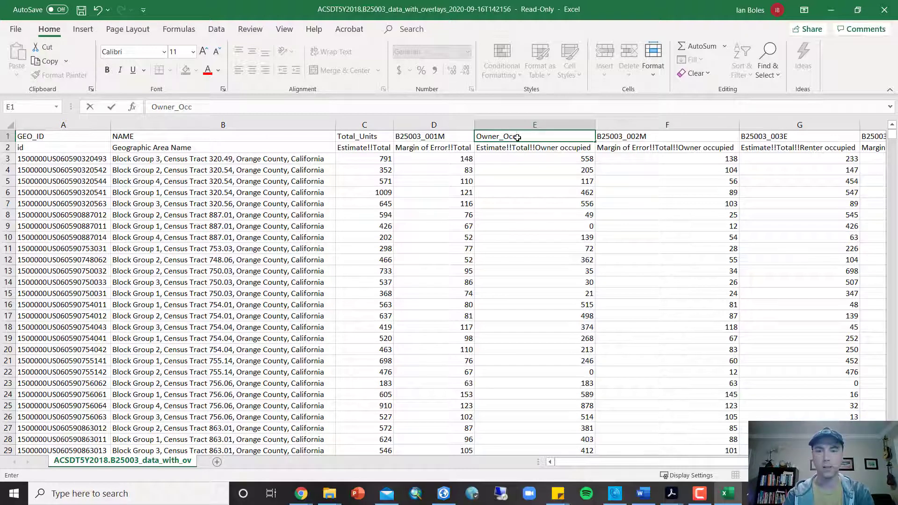
{"action": "key", "text": "Return"}
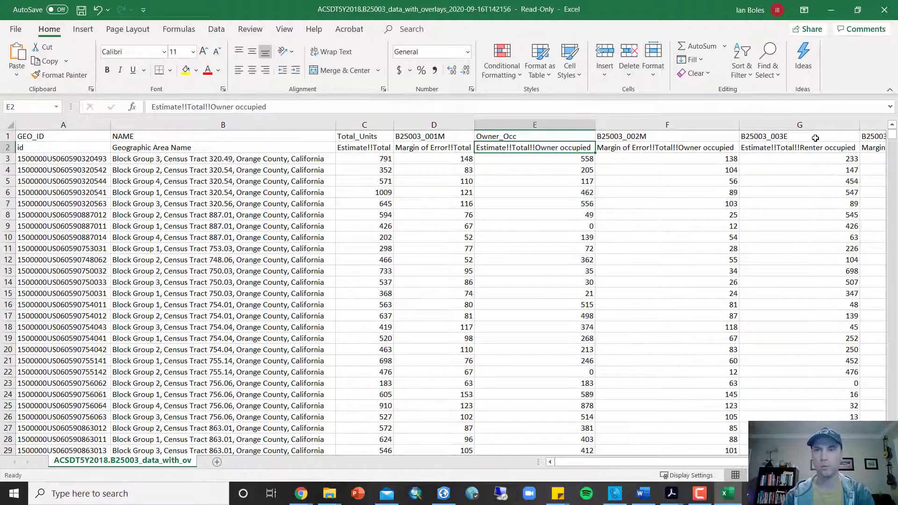
{"action": "left_click", "coordinate": [789, 139]}
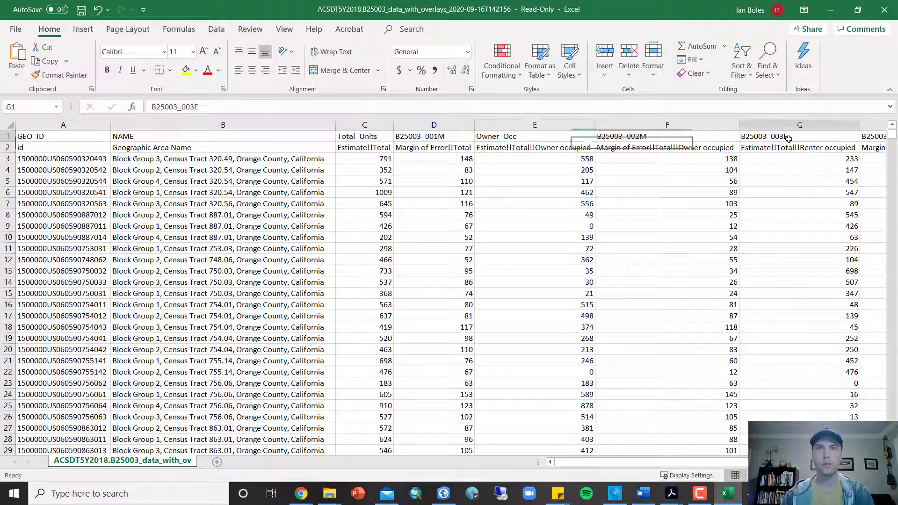
{"action": "type", "text": "Renter_Occ"}
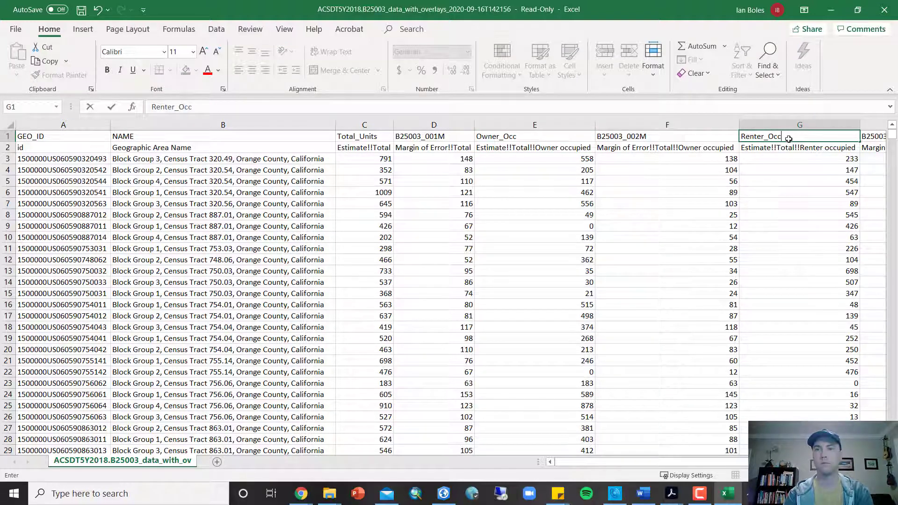
{"action": "key", "text": "Return"}
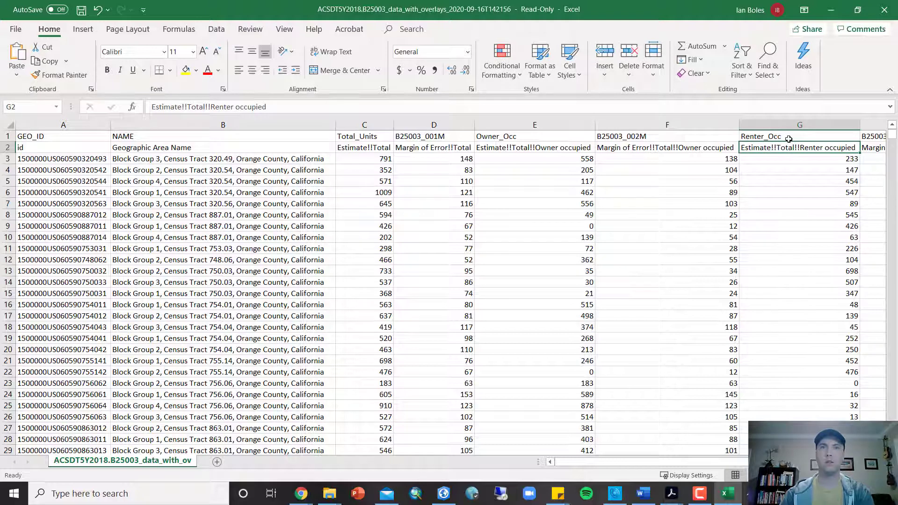
Step: Delete the three margin of error columns D, F and H, and return to cell A1
{"action": "left_click", "coordinate": [438, 125]}
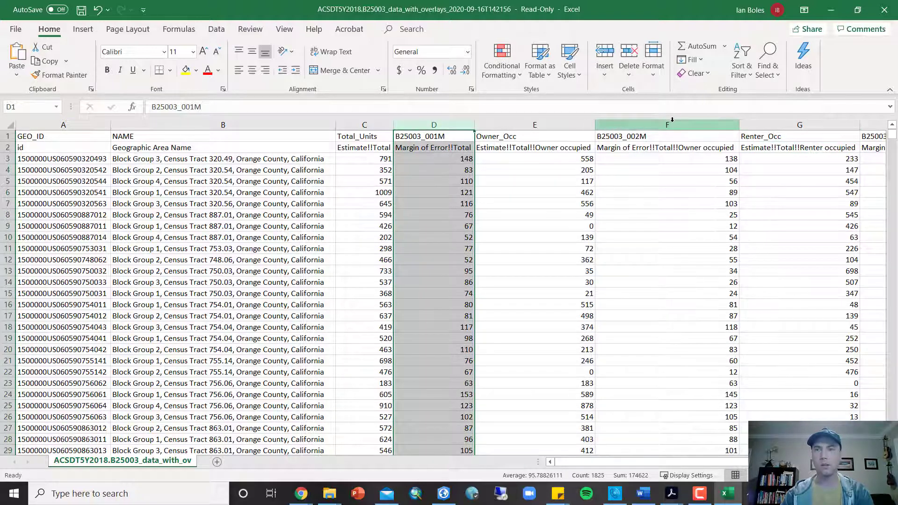
{"action": "left_click", "coordinate": [672, 125], "text": "ctrl"}
{"action": "left_click", "coordinate": [872, 123], "text": "ctrl"}
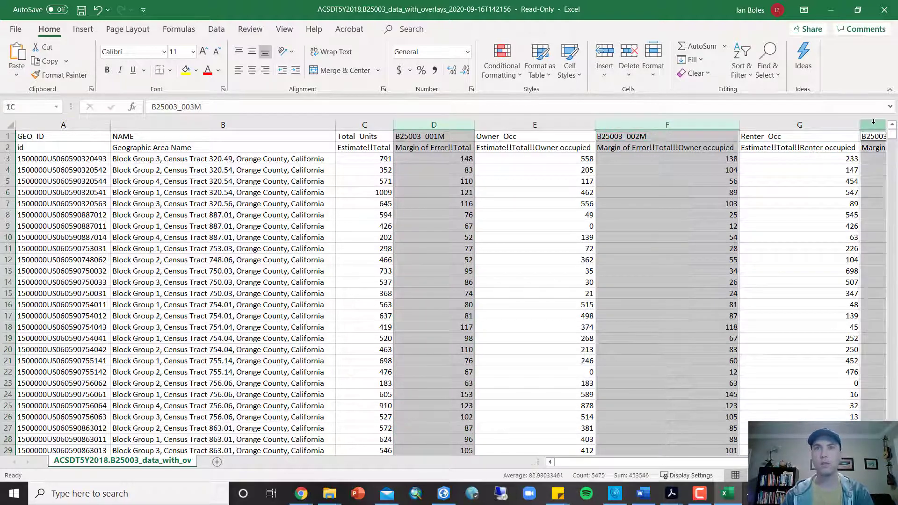
{"action": "right_click", "coordinate": [697, 125]}
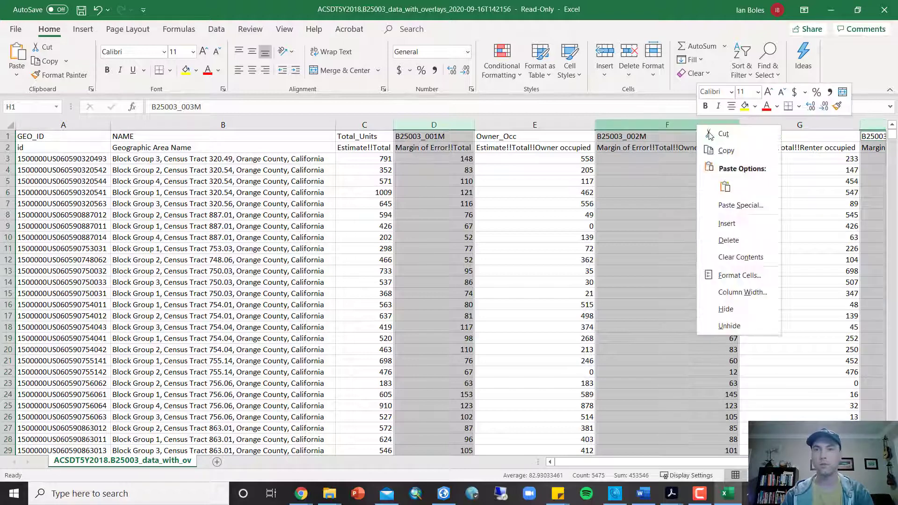
{"action": "left_click", "coordinate": [730, 240]}
{"action": "scroll", "coordinate": [734, 236], "scroll_direction": "right", "scroll_amount": 4}
{"action": "left_click", "coordinate": [336, 212]}
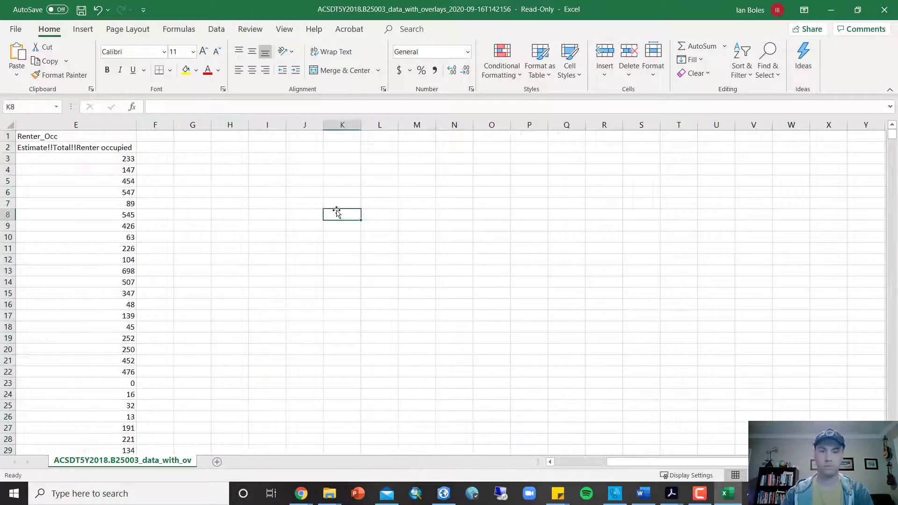
{"action": "key", "text": "ctrl+Home"}
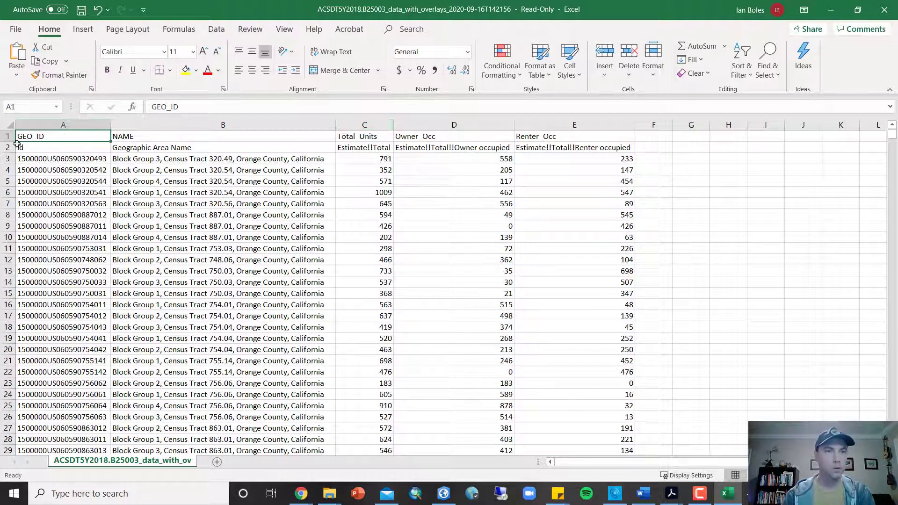
Step: Delete row 2, which holds the descriptive field labels beneath the header row
{"action": "left_click", "coordinate": [8, 148]}
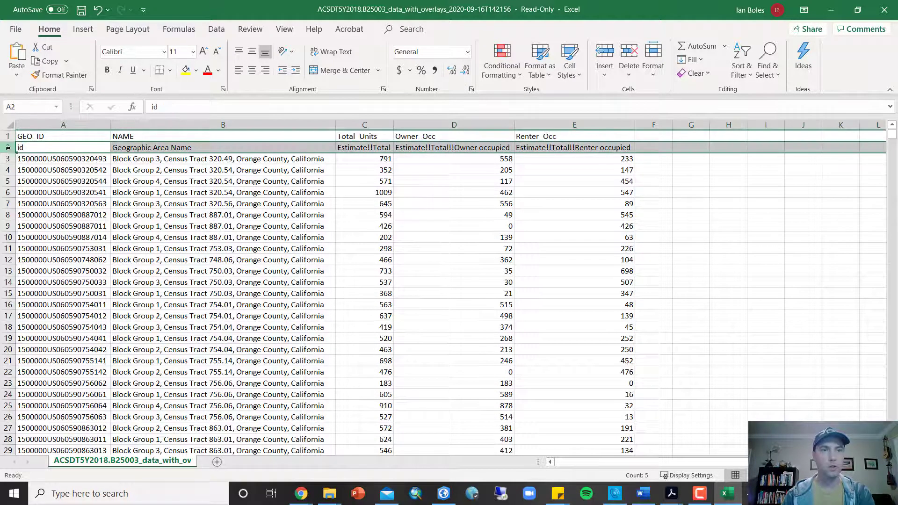
{"action": "right_click", "coordinate": [8, 148]}
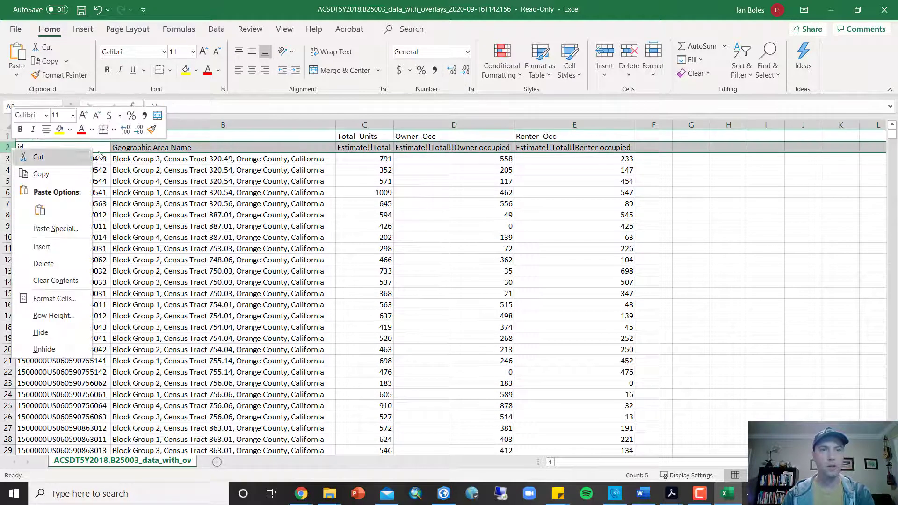
{"action": "left_click", "coordinate": [54, 268]}
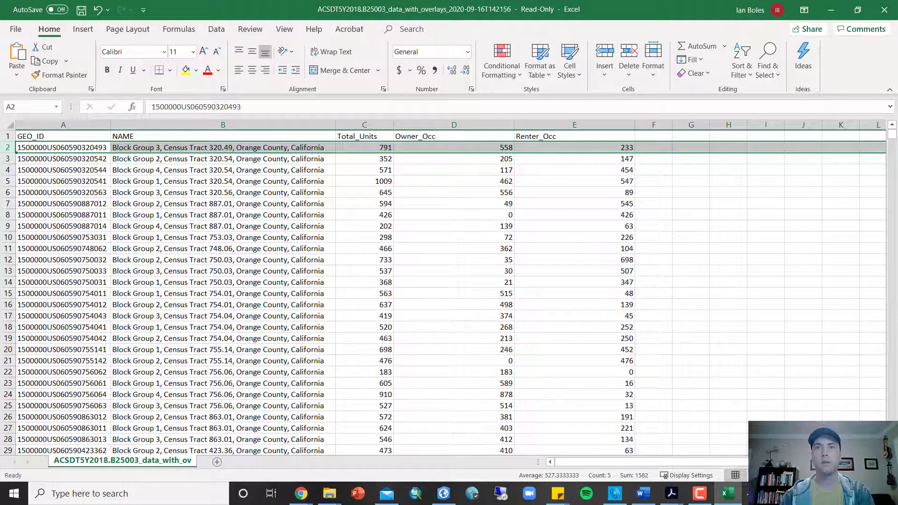
Step: Insert a blank column between the GEO_ID and NAME columns
{"action": "left_click", "coordinate": [123, 126]}
{"action": "right_click", "coordinate": [123, 127]}
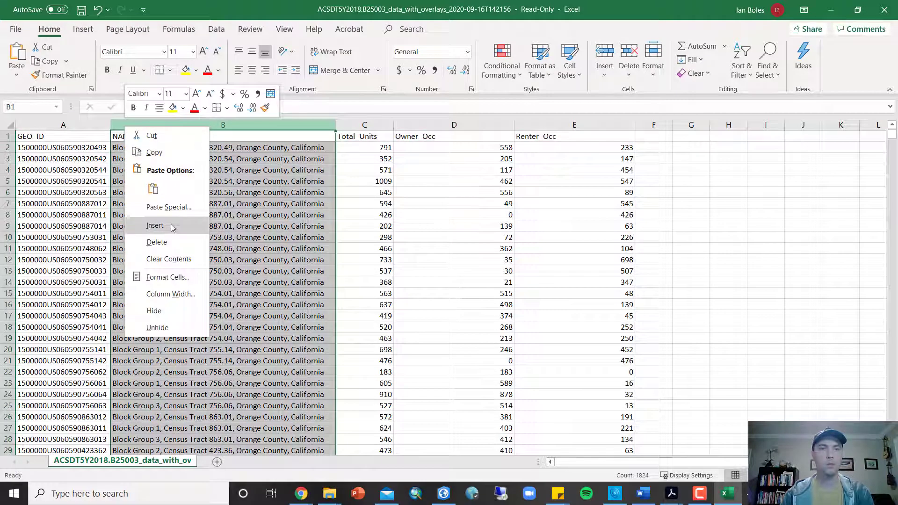
{"action": "left_click", "coordinate": [154, 225]}
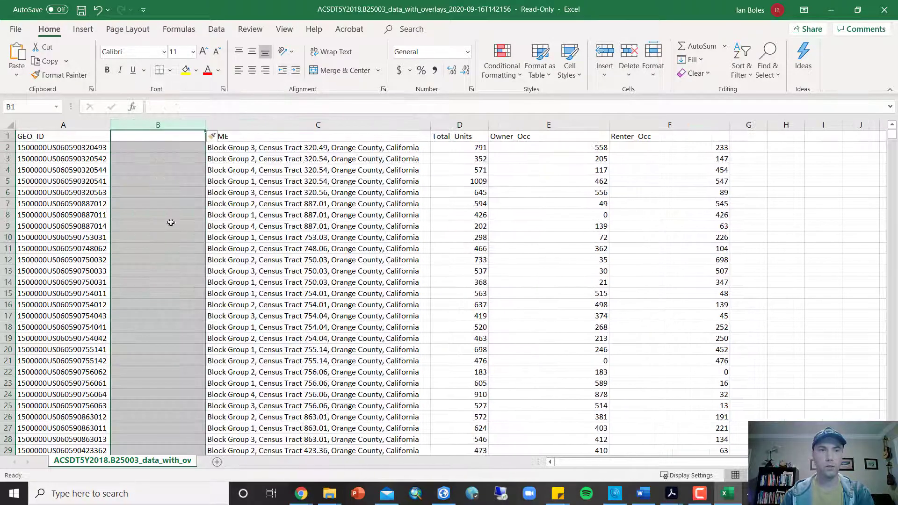
Step: Select the GEO_ID values from A2 to the last row, view the Text to Columns tool description, and clear the selection
{"action": "left_click", "coordinate": [75, 147]}
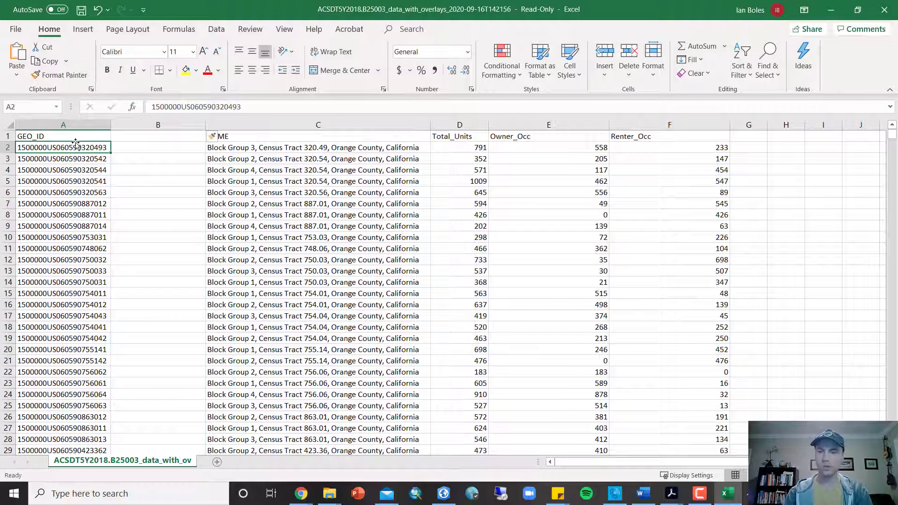
{"action": "key", "text": "ctrl+shift+Down"}
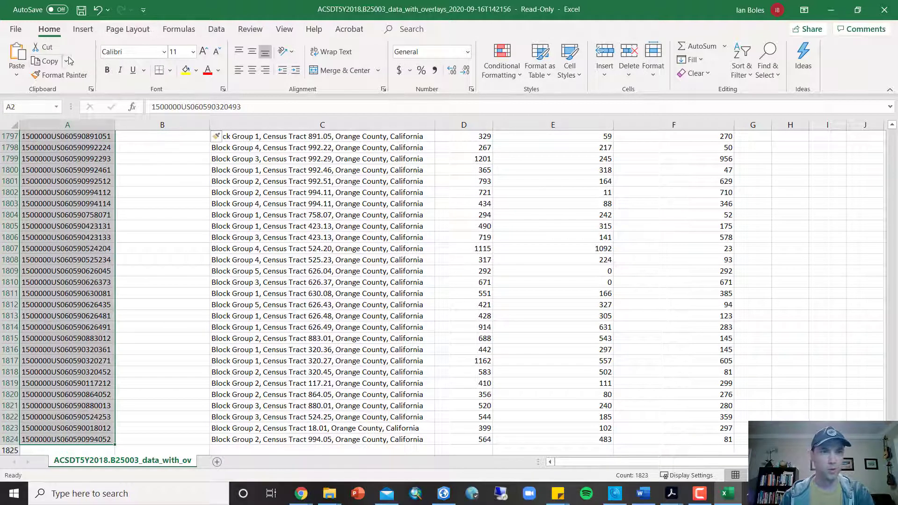
{"action": "left_click", "coordinate": [216, 29]}
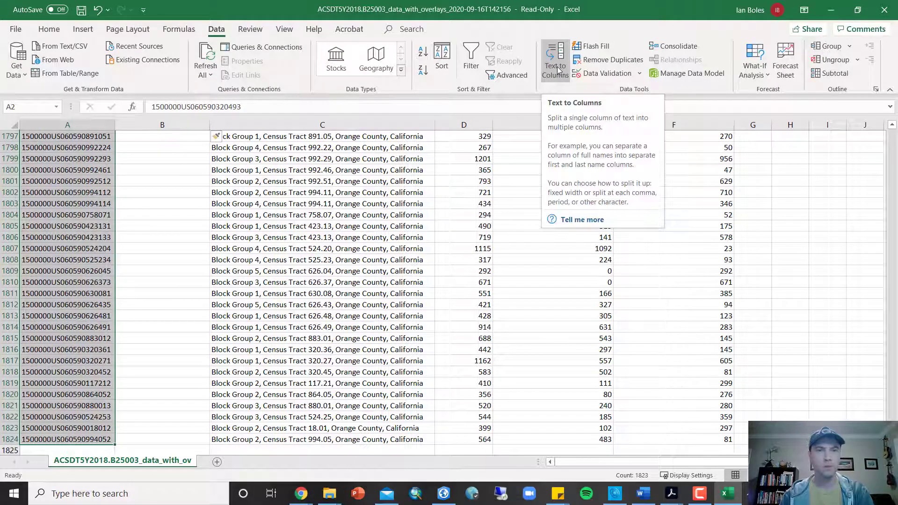
{"action": "left_click", "coordinate": [166, 215]}
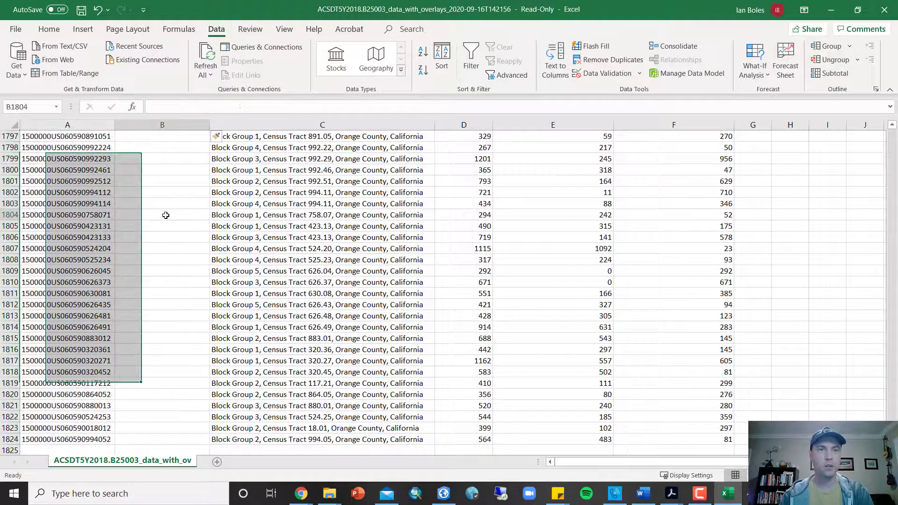
Step: Jump between the edges of the data range to examine its extent, ending at the bottom of the GEO_ID column
{"action": "key", "text": "ctrl+Up"}
{"action": "key", "text": "Left"}
{"action": "key", "text": "Down"}
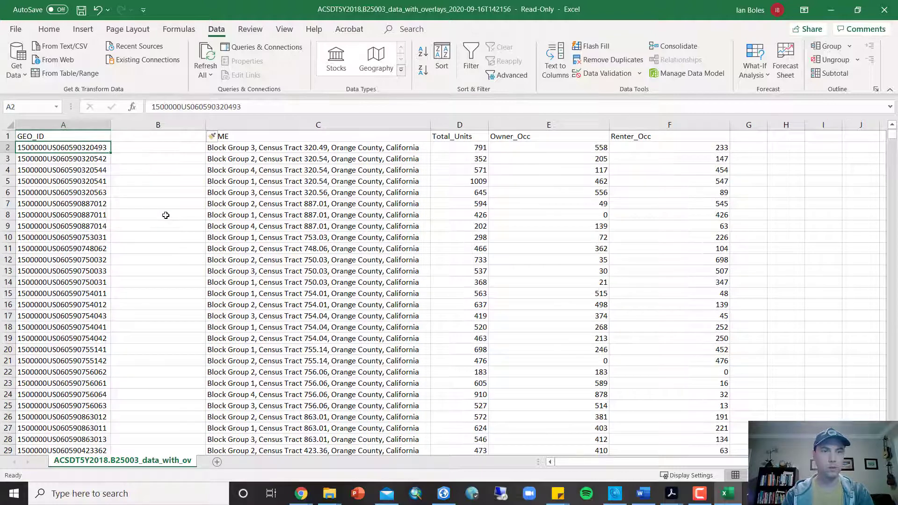
{"action": "key", "text": "ctrl+Down"}
{"action": "key", "text": "ctrl+Right"}
{"action": "key", "text": "ctrl+Right"}
{"action": "key", "text": "ctrl+Up"}
{"action": "key", "text": "ctrl+Left"}
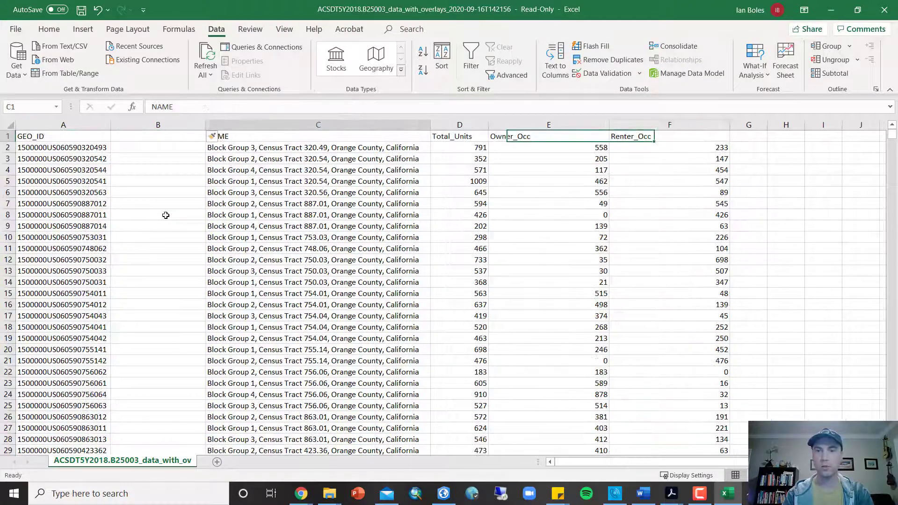
{"action": "key", "text": "ctrl+Left"}
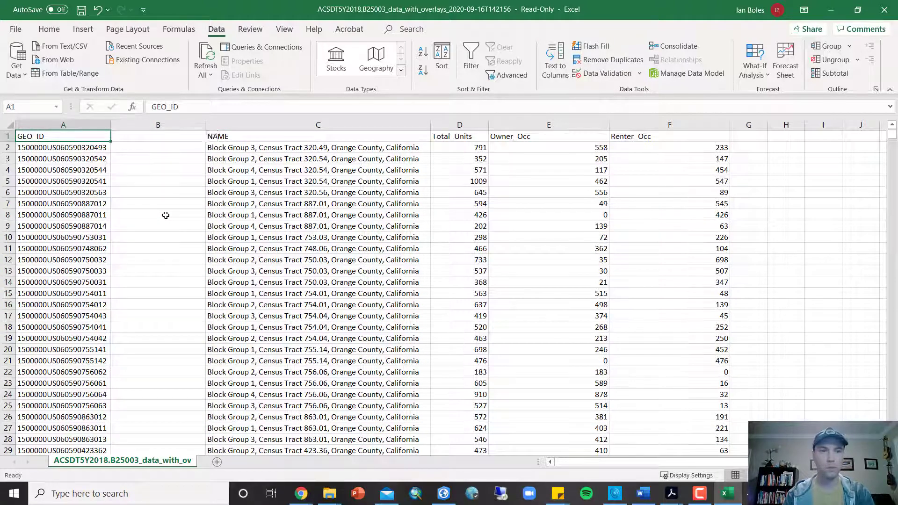
{"action": "key", "text": "ctrl+Down"}
{"action": "key", "text": "ctrl+Up"}
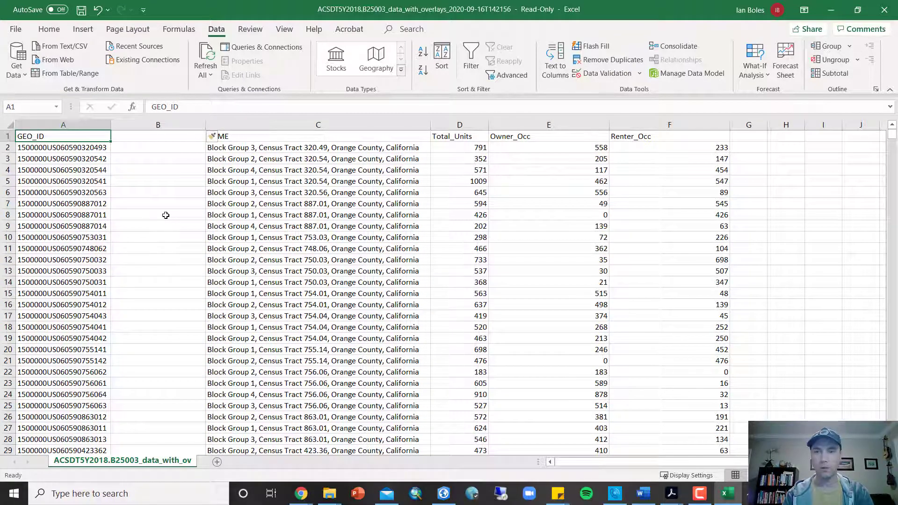
{"action": "key", "text": "ctrl+Down"}
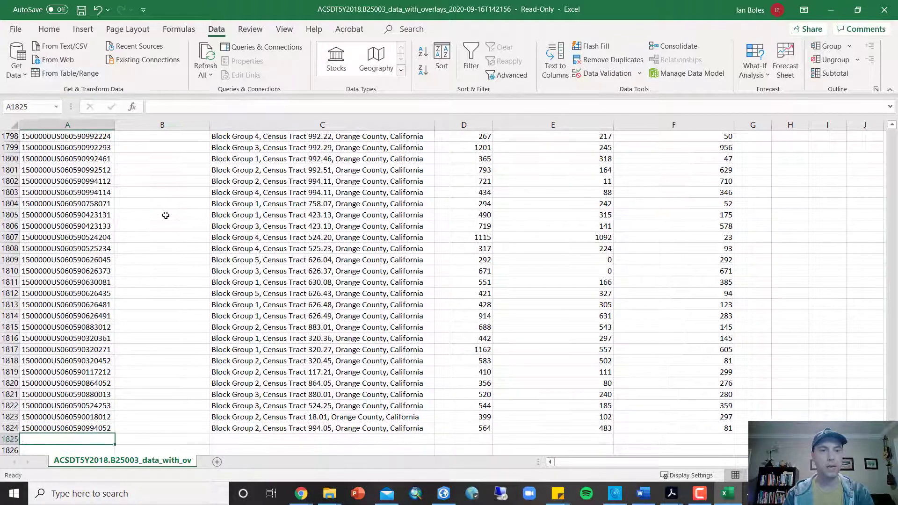
Step: Check where the GEO_ID column starts and ends by moving between its header and the rows around the last record
{"action": "key", "text": "ctrl+Up"}
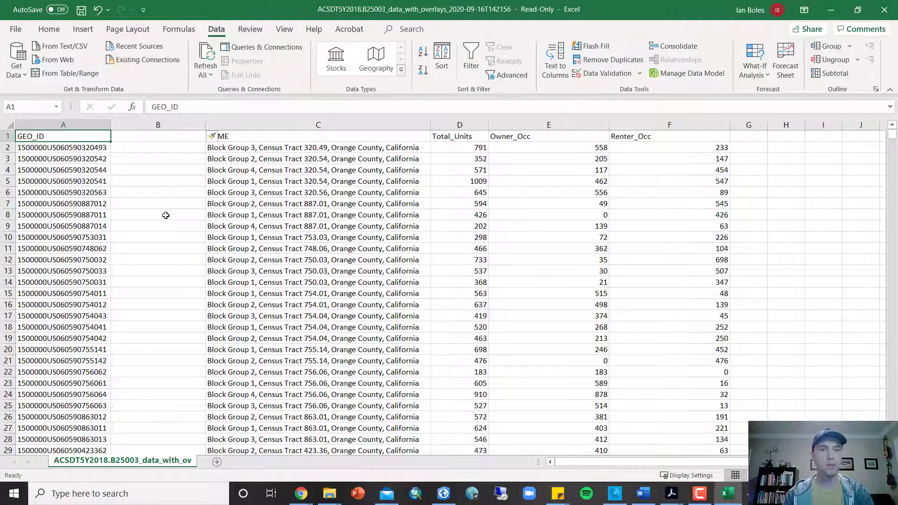
{"action": "key", "text": "ctrl+Down"}
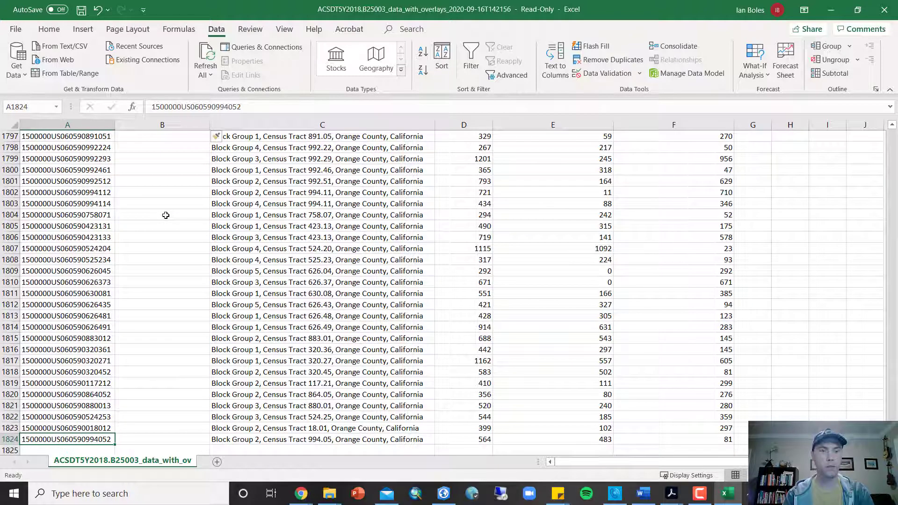
{"action": "key", "text": "Down"}
{"action": "key", "text": "Up"}
{"action": "key", "text": "Down"}
{"action": "key", "text": "Down"}
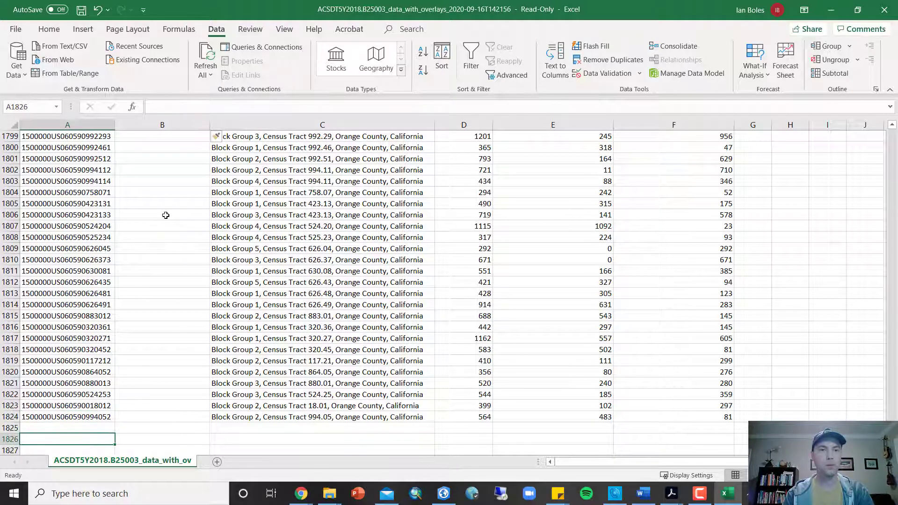
{"action": "key", "text": "Up"}
{"action": "key", "text": "Up"}
{"action": "key", "text": "ctrl+Up"}
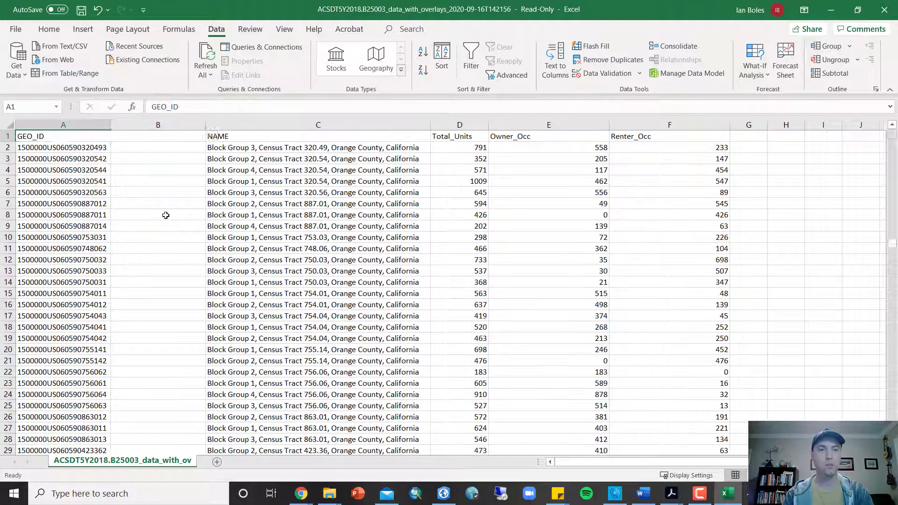
Step: Set up a fixed-width Text to Columns split of the GEO_ID values from A2 to the last row, breaking right after "US"
{"action": "key", "text": "Down"}
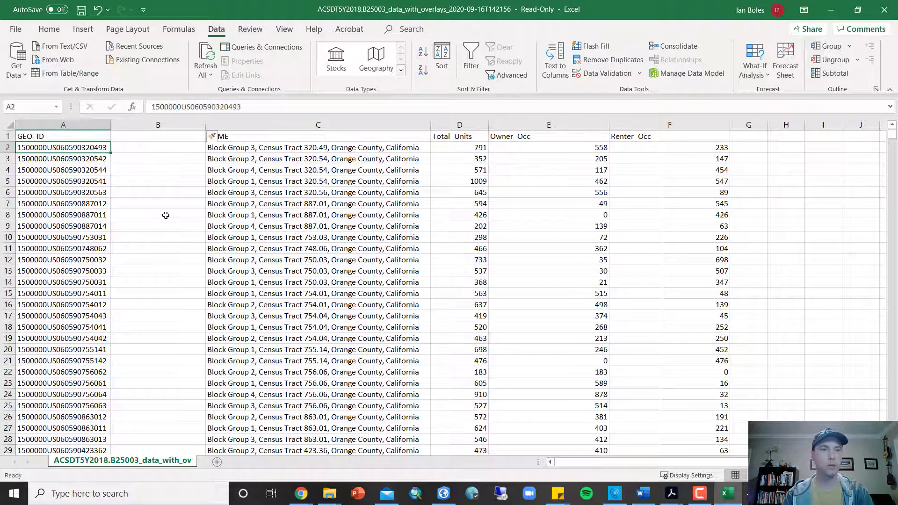
{"action": "key", "text": "ctrl+shift+Down"}
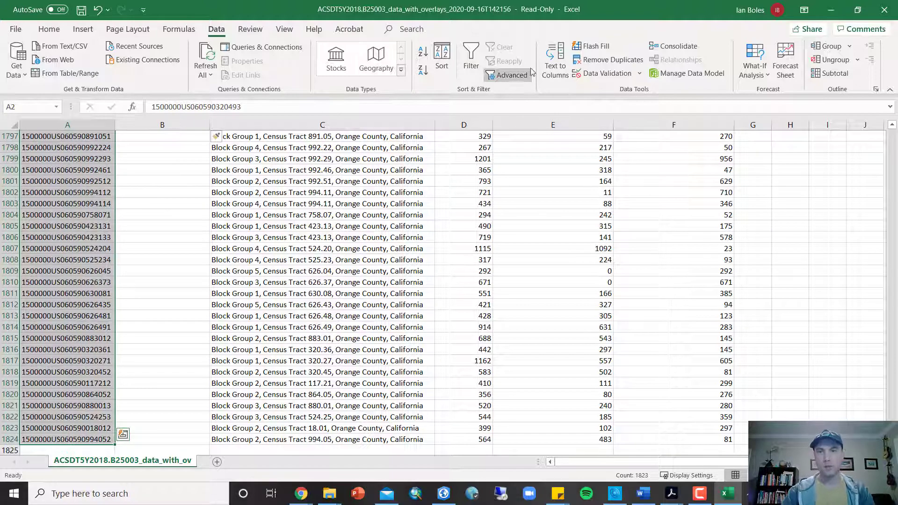
{"action": "left_click", "coordinate": [553, 58]}
{"action": "left_click", "coordinate": [311, 195]}
{"action": "left_click", "coordinate": [536, 347]}
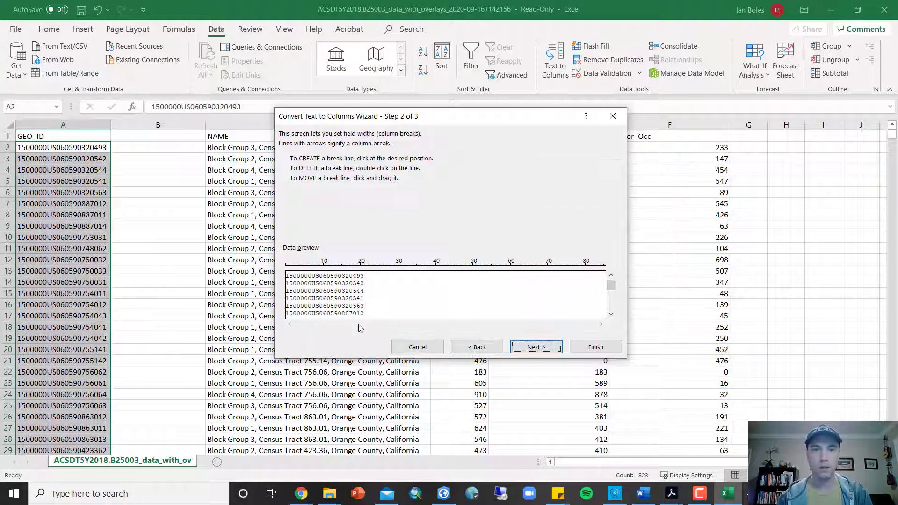
{"action": "left_click", "coordinate": [320, 283]}
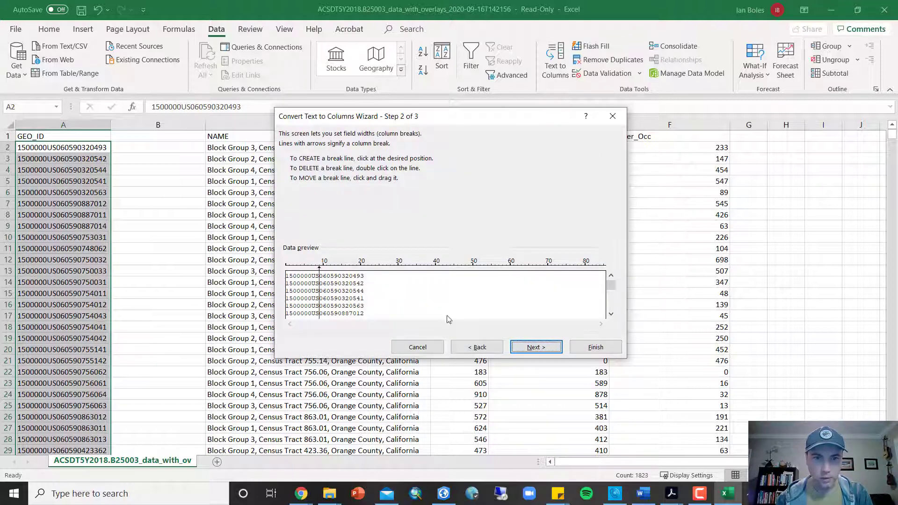
{"action": "left_click", "coordinate": [536, 347]}
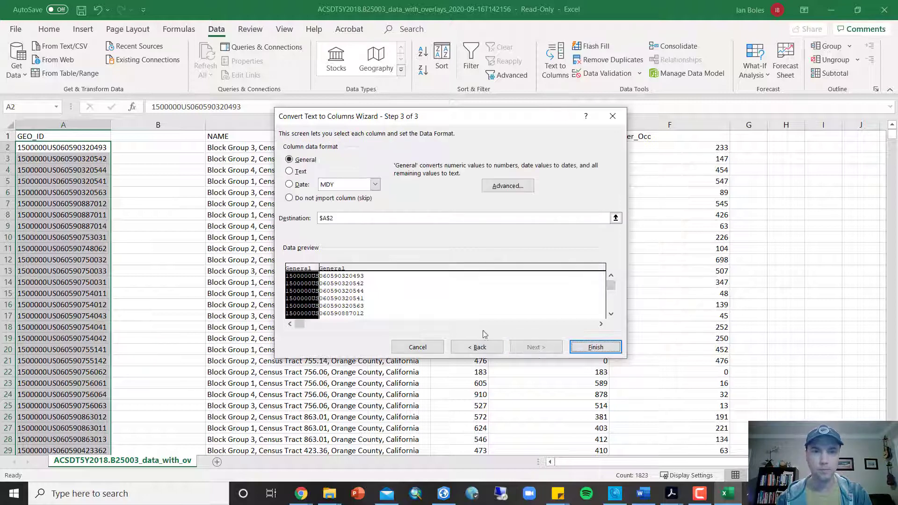
Step: Set the data format of both split columns to Text and complete the conversion with destination $A$2
{"action": "left_click", "coordinate": [417, 302]}
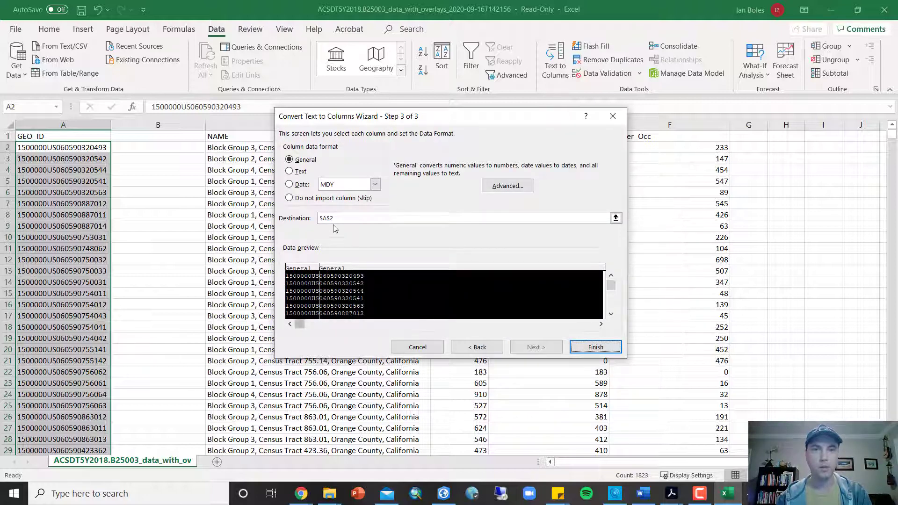
{"action": "left_click", "coordinate": [297, 171]}
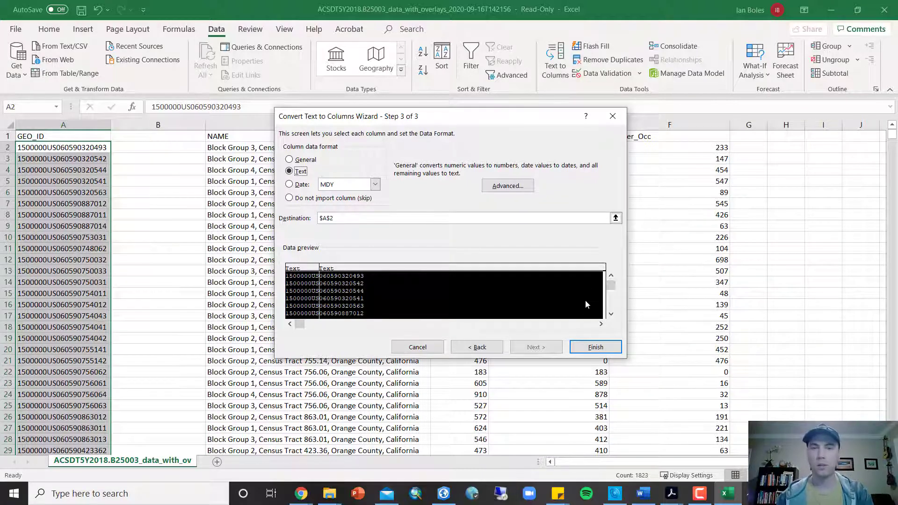
{"action": "left_click", "coordinate": [595, 347]}
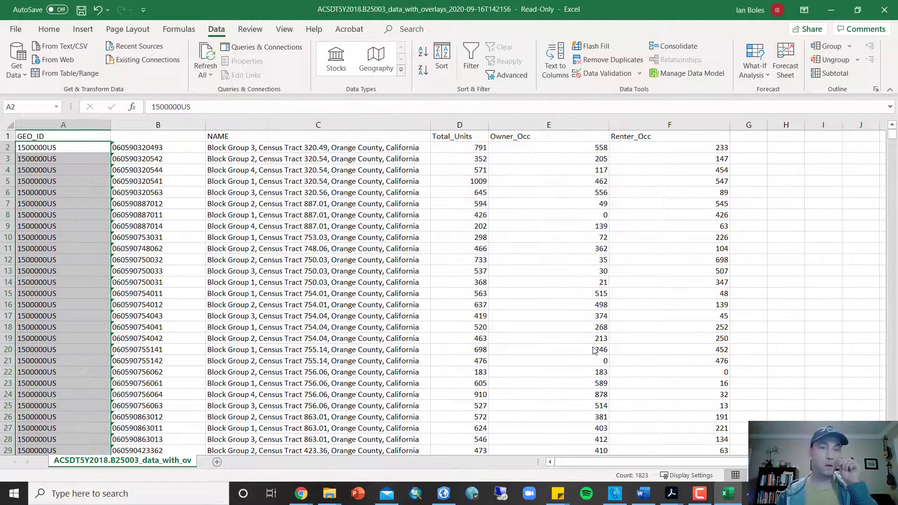
Step: Move the GEO_ID header from A1 to B1, above the split-off numeric codes
{"action": "left_click", "coordinate": [77, 134]}
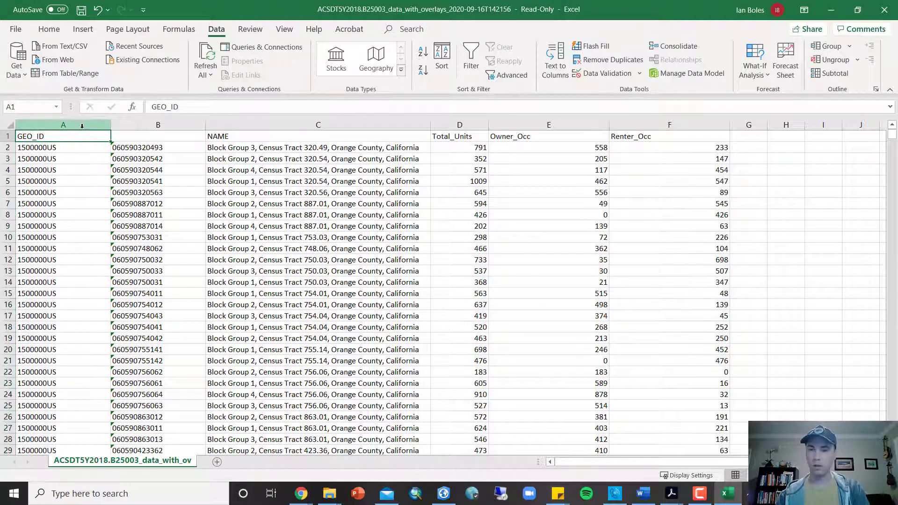
{"action": "key", "text": "ctrl+c"}
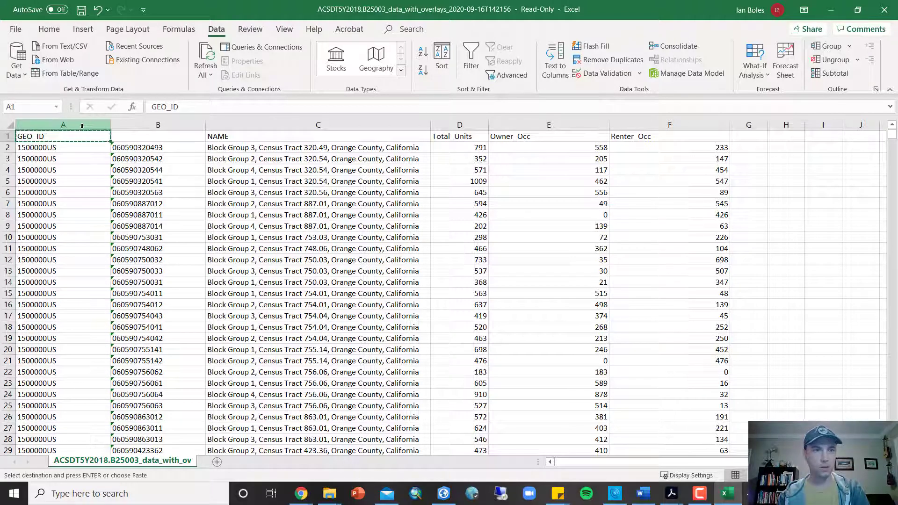
{"action": "key", "text": "Right"}
{"action": "key", "text": "Return"}
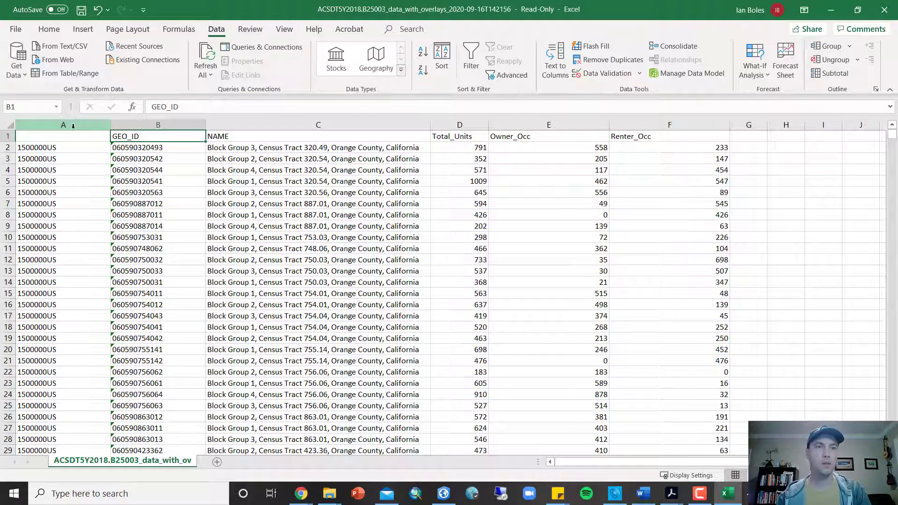
Step: Delete column A, which holds the 1500000US prefixes
{"action": "left_click", "coordinate": [73, 126]}
{"action": "right_click", "coordinate": [70, 176]}
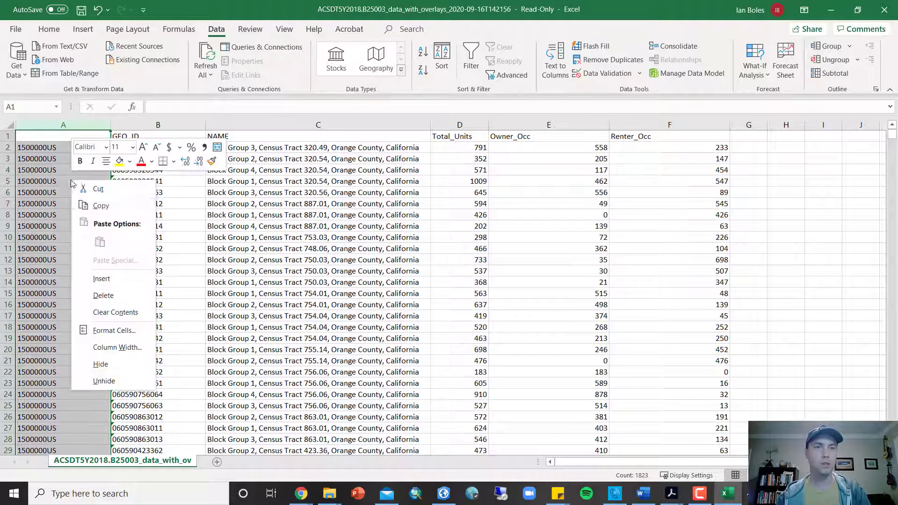
{"action": "left_click", "coordinate": [131, 293]}
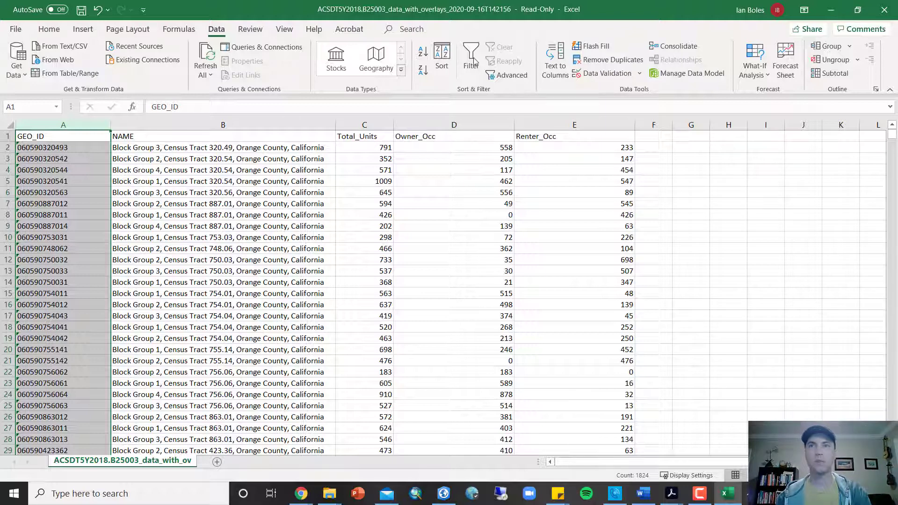
Step: Add the header TenureIndex in F1, beside Renter_Occ
{"action": "left_click", "coordinate": [653, 153]}
{"action": "left_click", "coordinate": [652, 136]}
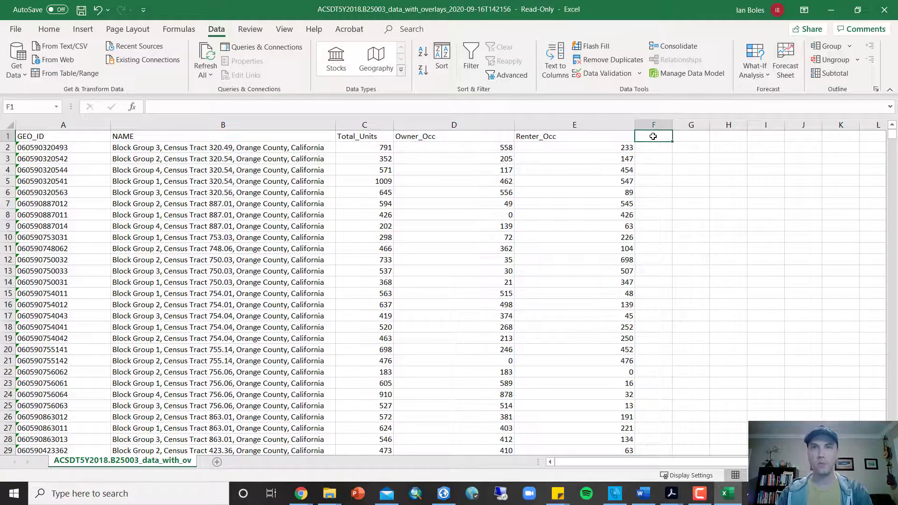
{"action": "type", "text": "TenureIndex"}
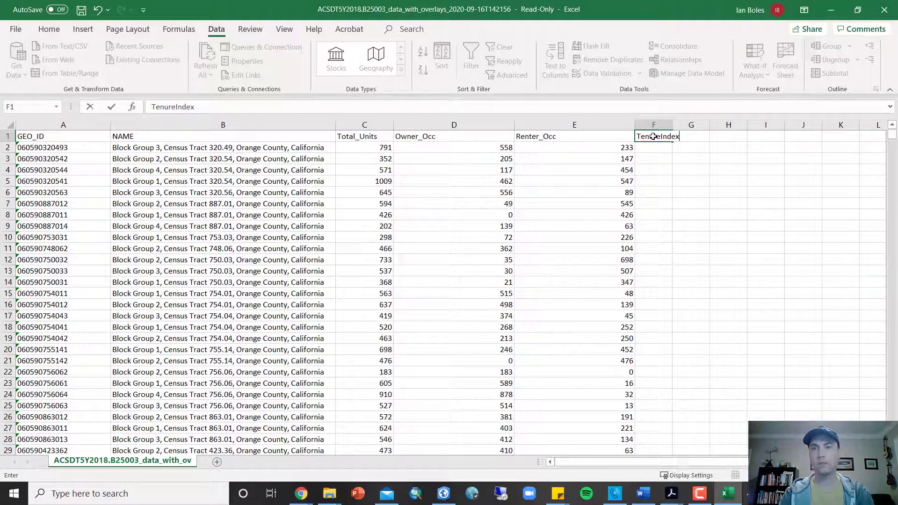
{"action": "key", "text": "Return"}
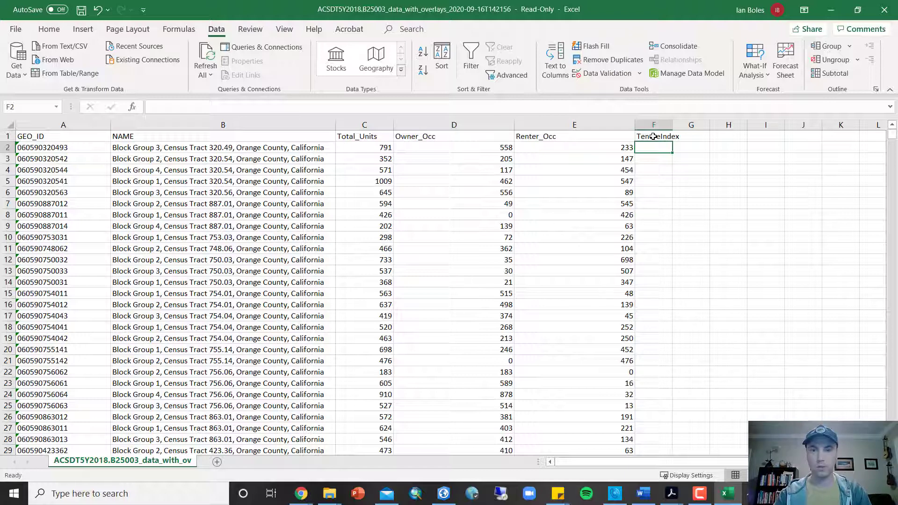
Step: Enter the formula =E2/C2 in F2 to divide the renter-occupied units by the total units
{"action": "type", "text": "="}
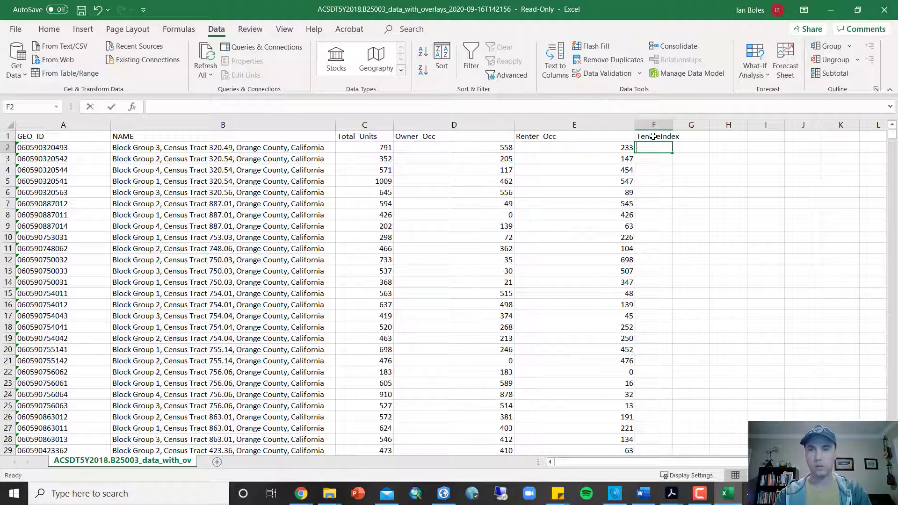
{"action": "key", "text": "Down"}
{"action": "key", "text": "Up"}
{"action": "key", "text": "Left"}
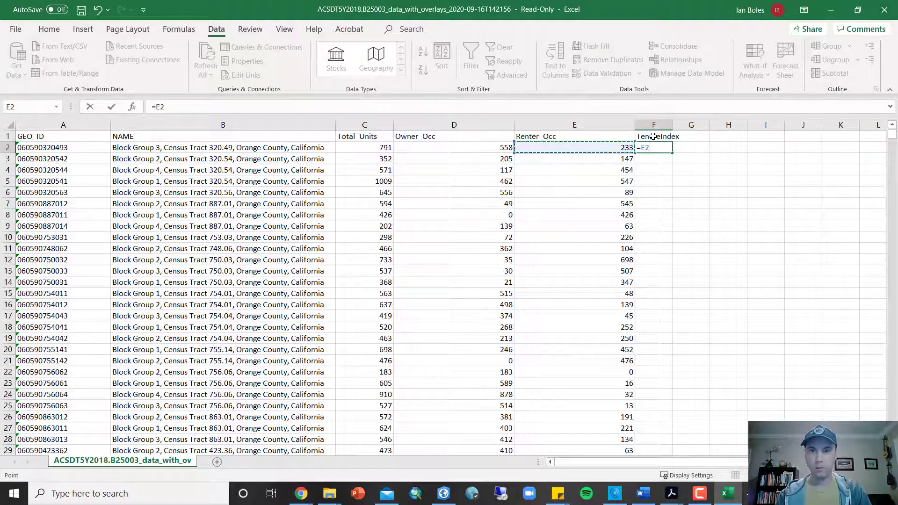
{"action": "type", "text": "/"}
{"action": "key", "text": "Left"}
{"action": "key", "text": "Left"}
{"action": "key", "text": "Left"}
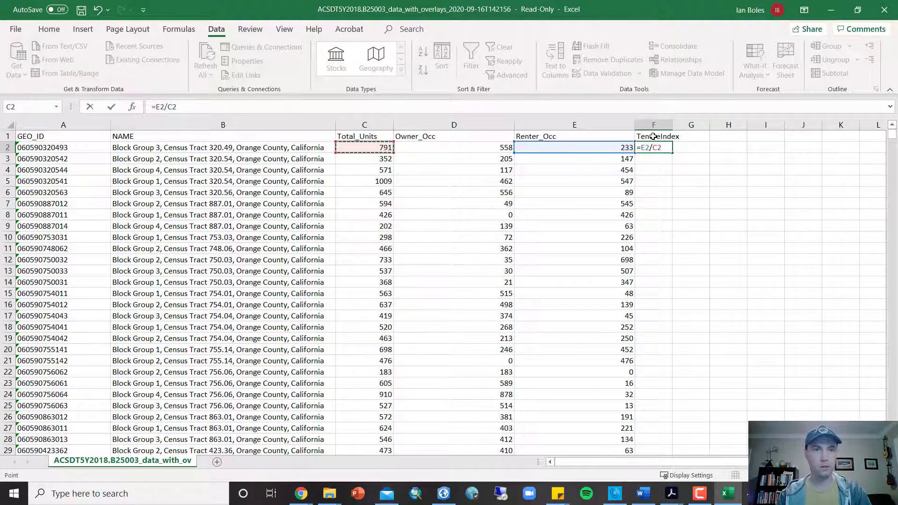
{"action": "key", "text": "Return"}
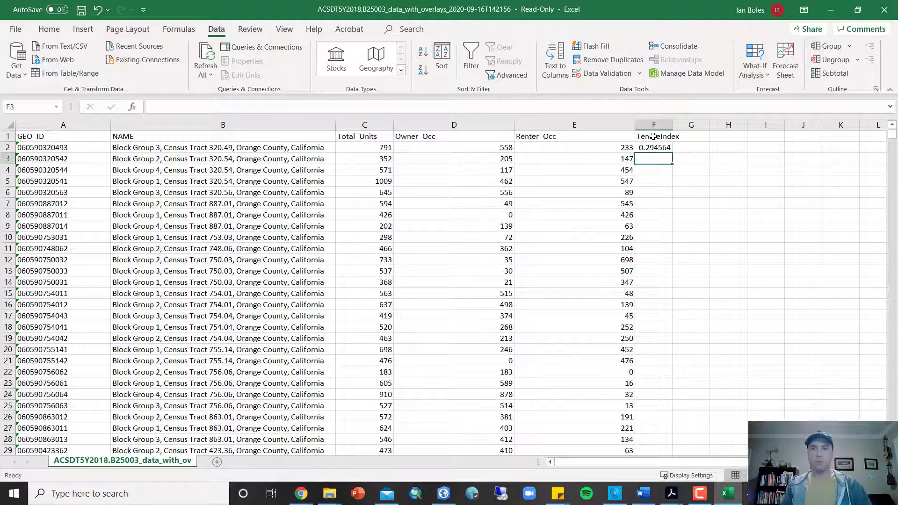
Step: Copy the TenureIndex formula from F2 through the whole column down to F1824
{"action": "key", "text": "Up"}
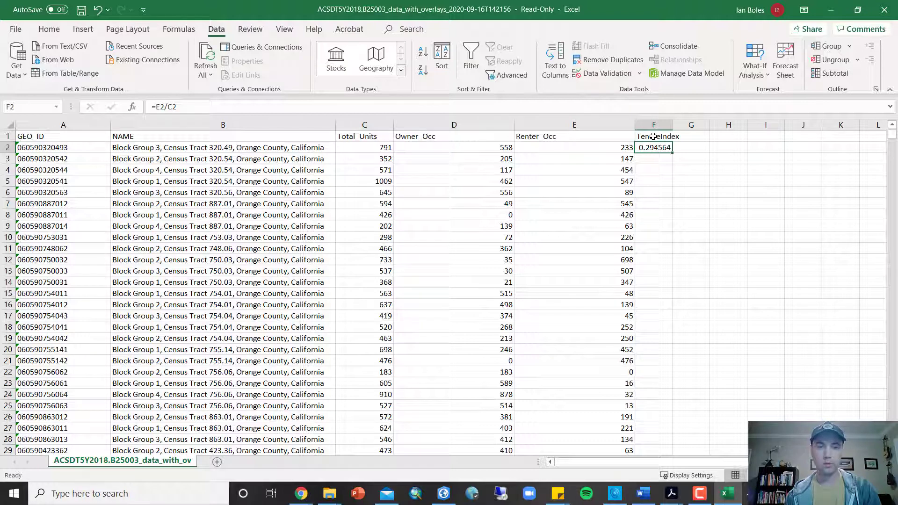
{"action": "key", "text": "ctrl+c"}
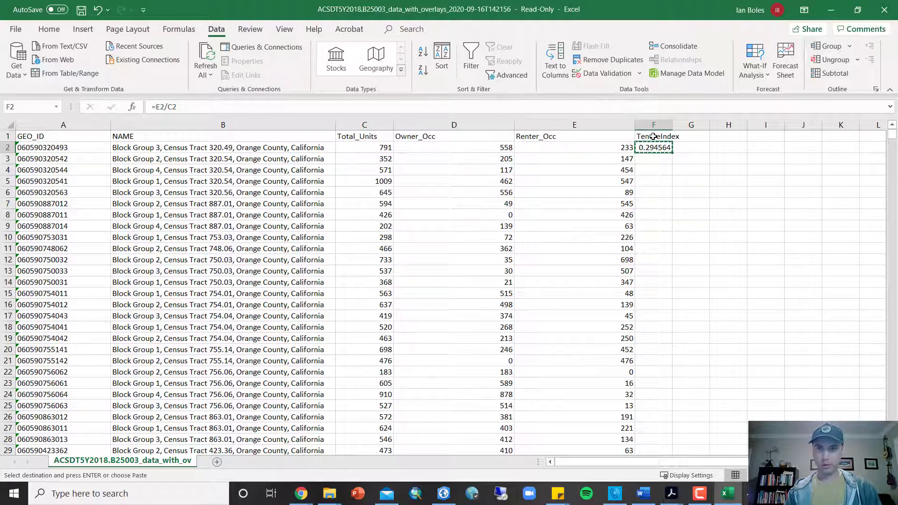
{"action": "key", "text": "Left"}
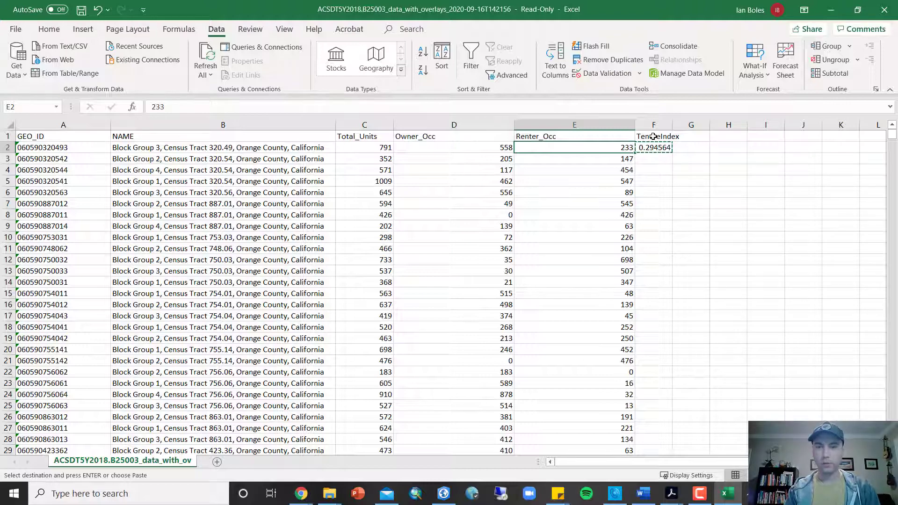
{"action": "key", "text": "ctrl+Down"}
{"action": "scroll", "coordinate": [644, 285], "scroll_direction": "down", "scroll_amount": 3}
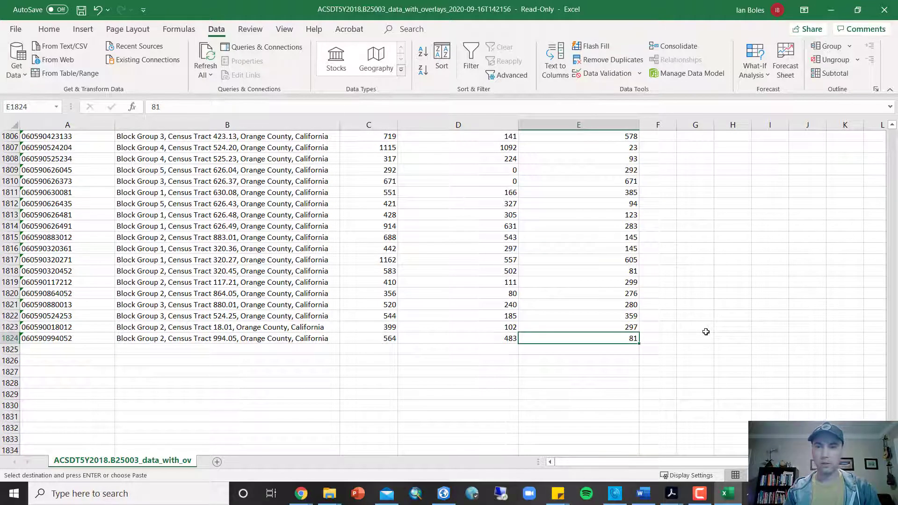
{"action": "key", "text": "Right"}
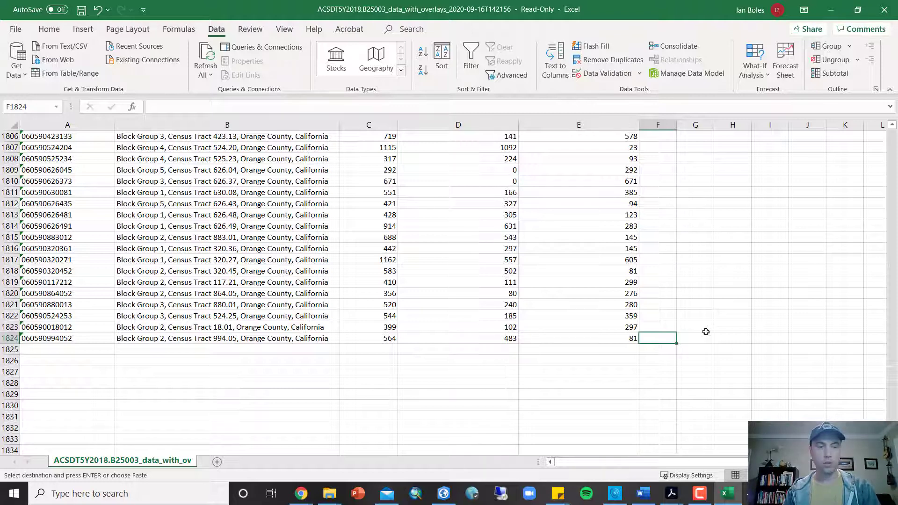
{"action": "key", "text": "ctrl+shift+Up"}
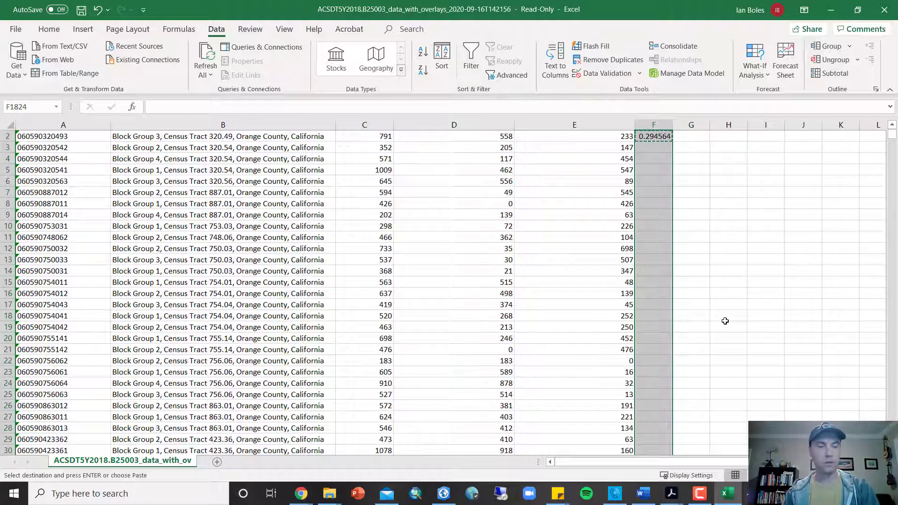
{"action": "key", "text": "ctrl+v"}
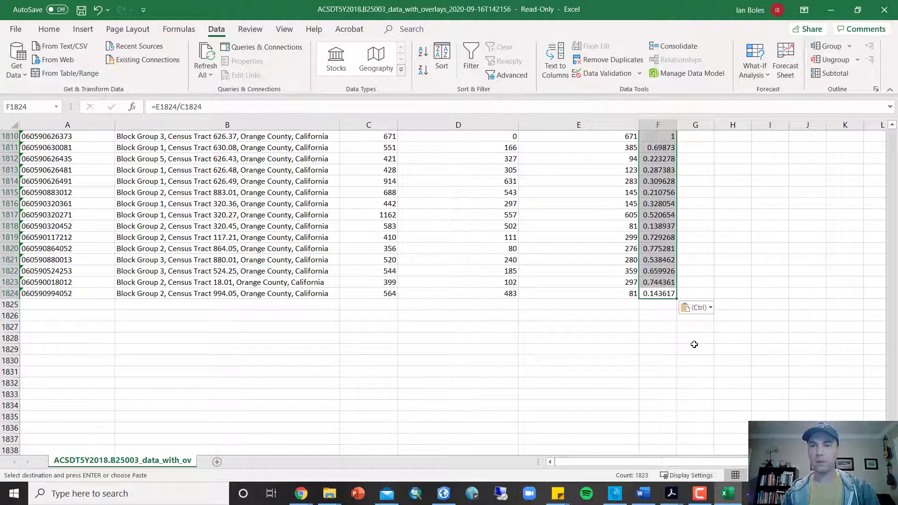
Step: Check the TenureIndex formula in row 1809 against that row's total and renter-occupied units
{"action": "scroll", "coordinate": [691, 349], "scroll_direction": "up", "scroll_amount": 4}
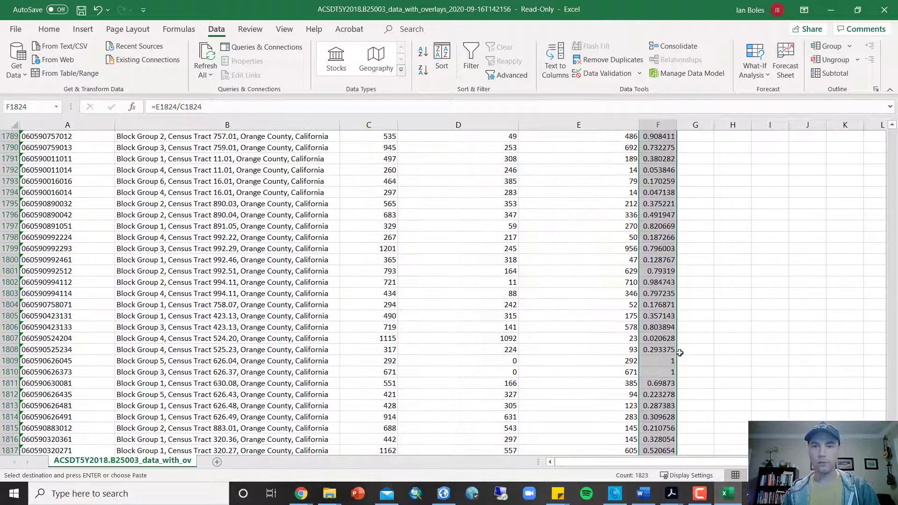
{"action": "left_click", "coordinate": [663, 329]}
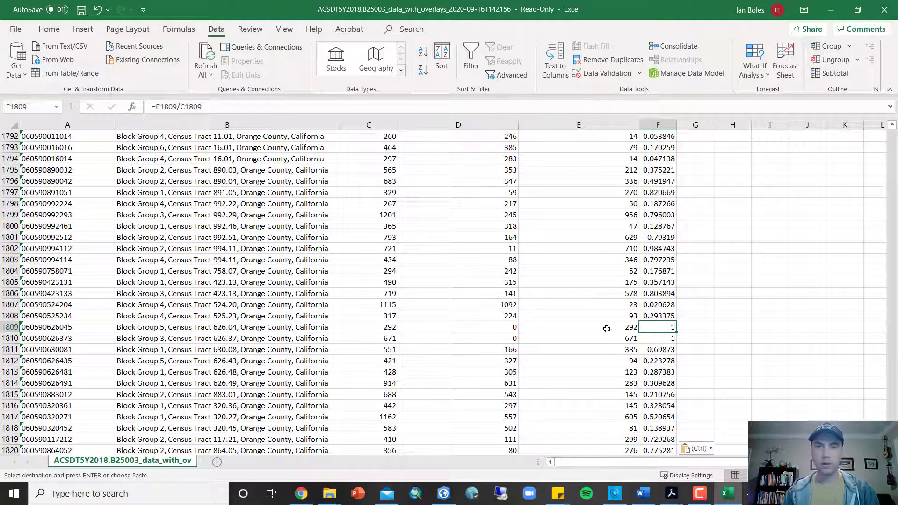
{"action": "left_click", "coordinate": [374, 328]}
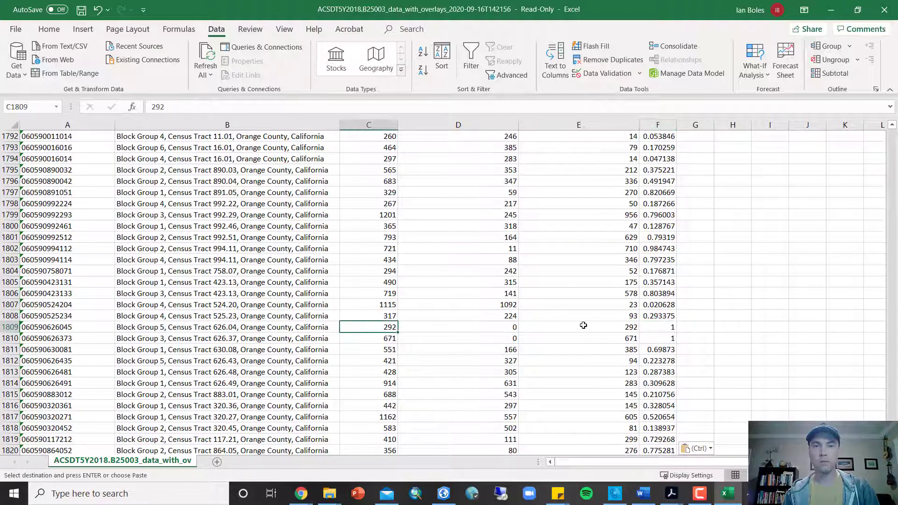
{"action": "left_click", "coordinate": [601, 327]}
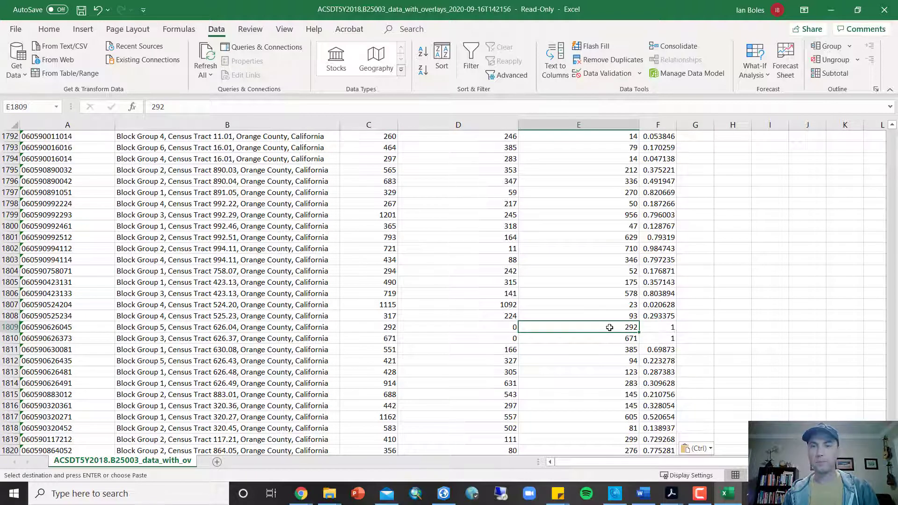
Step: Check row 1809's total units, and compare row 1786's TenureIndex with its total, owner-occupied and renter-occupied units
{"action": "left_click", "coordinate": [381, 327]}
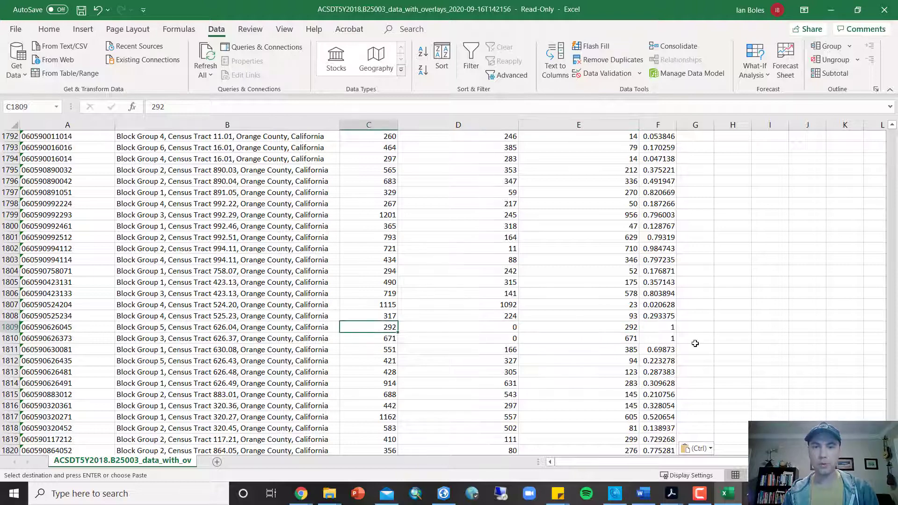
{"action": "scroll", "coordinate": [669, 331], "scroll_direction": "up", "scroll_amount": 2}
{"action": "scroll", "coordinate": [669, 331], "scroll_direction": "up", "scroll_amount": 3}
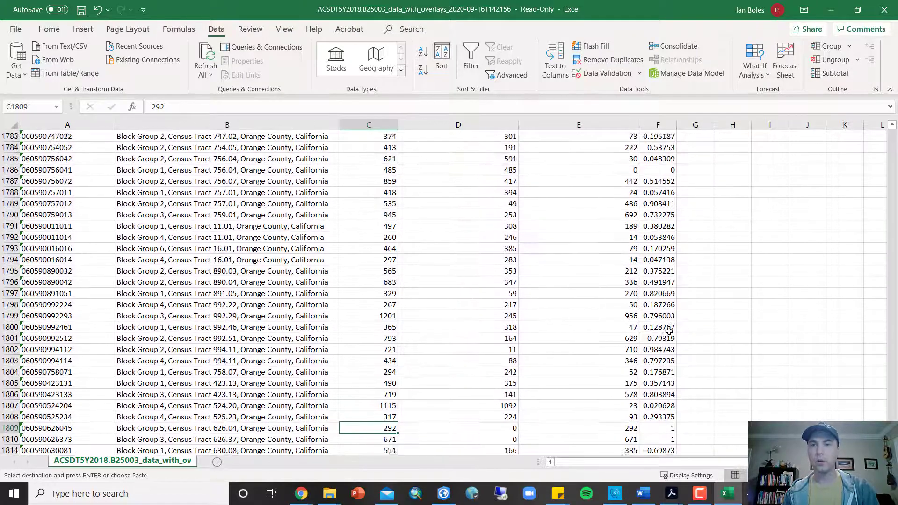
{"action": "left_click", "coordinate": [661, 238]}
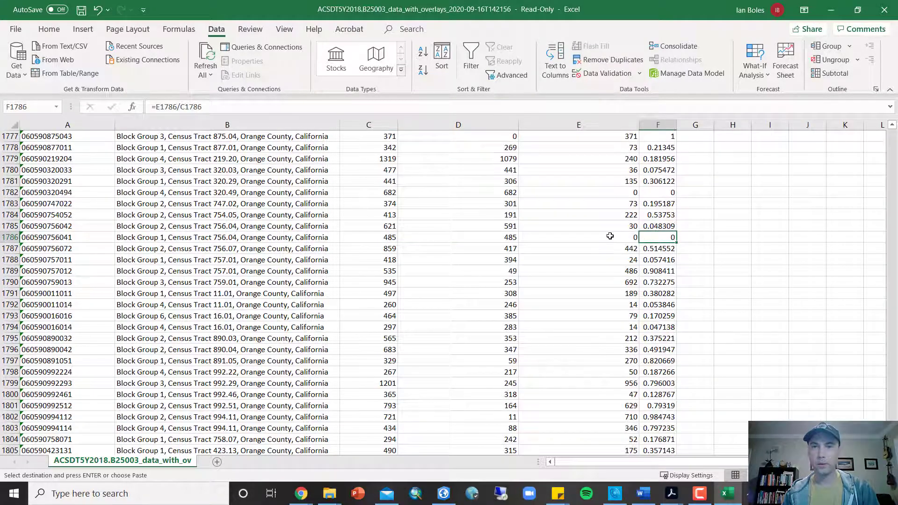
{"action": "left_click", "coordinate": [613, 236]}
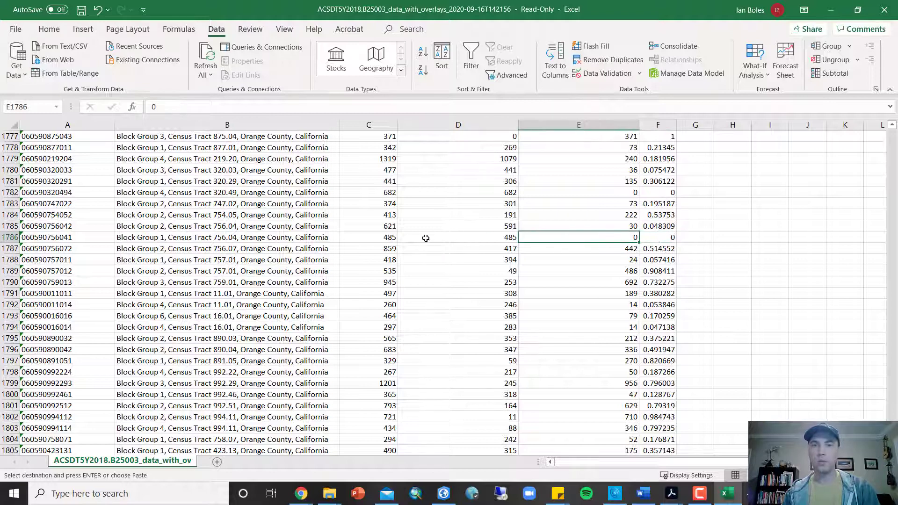
{"action": "left_click", "coordinate": [380, 238]}
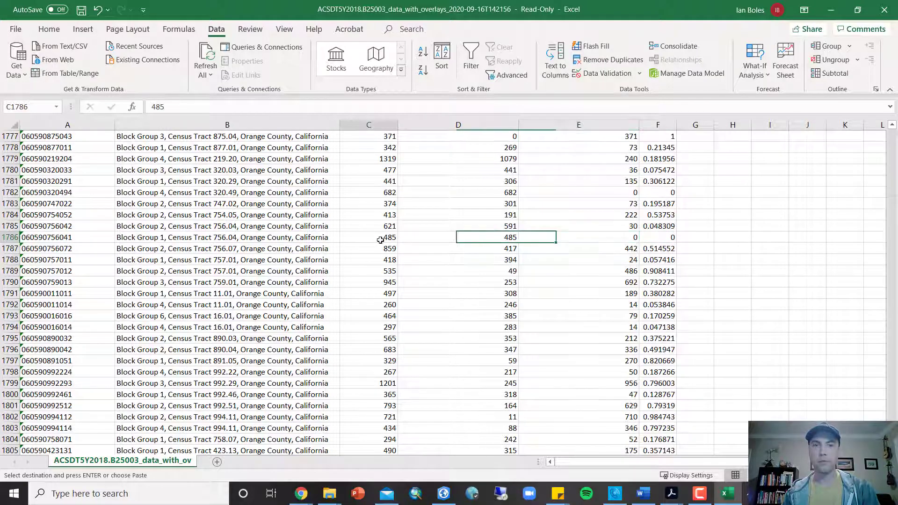
{"action": "left_click", "coordinate": [492, 236]}
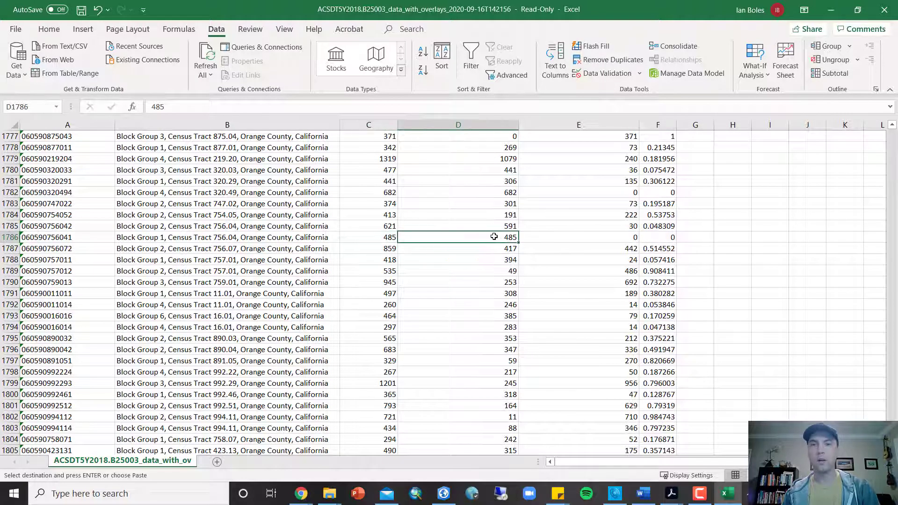
{"action": "left_click", "coordinate": [373, 241]}
{"action": "left_click", "coordinate": [662, 235]}
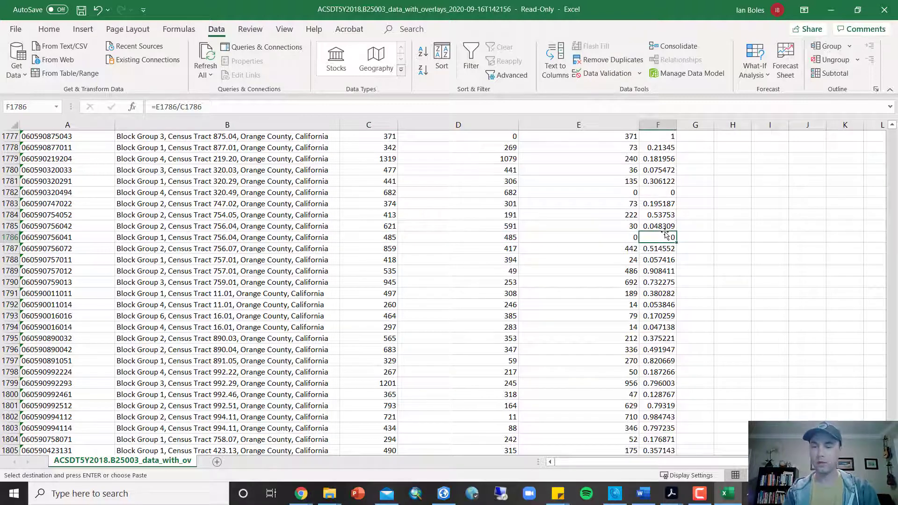
Step: Copy the whole TenureIndex column F and paste it back over itself as values only
{"action": "key", "text": "ctrl+Up"}
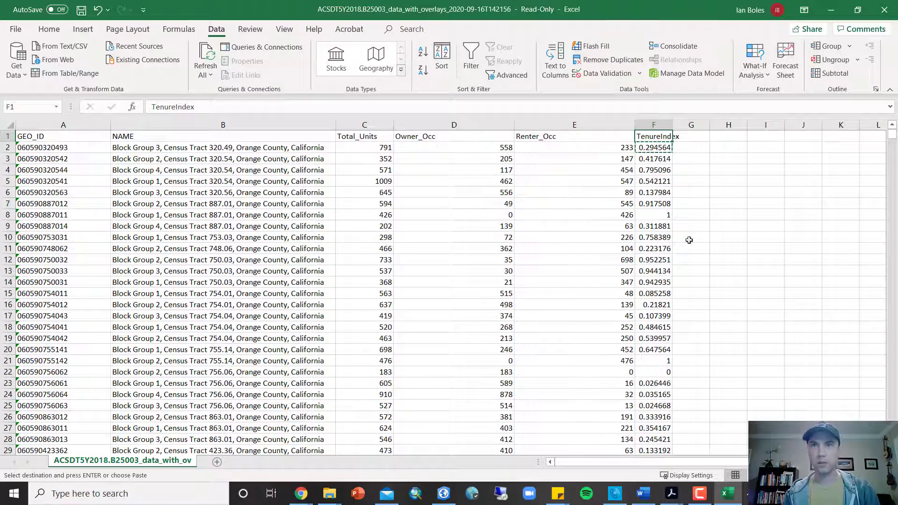
{"action": "left_click", "coordinate": [655, 123]}
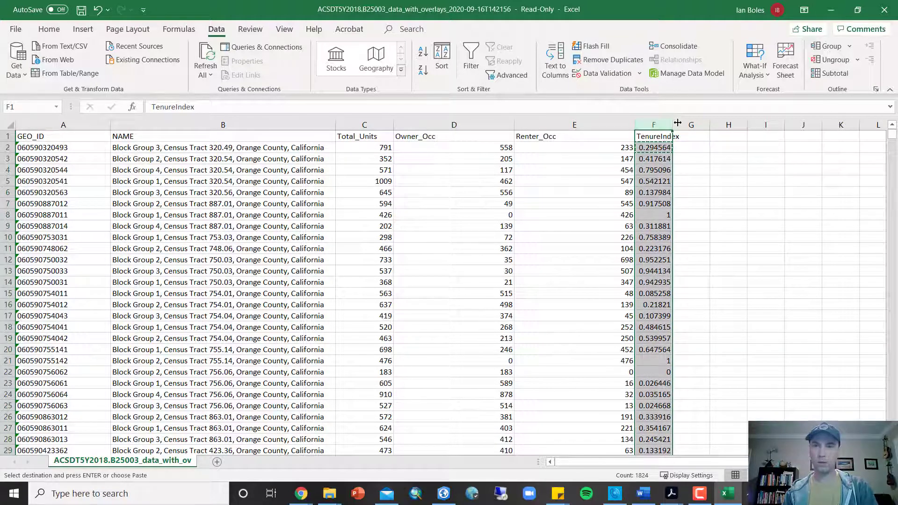
{"action": "right_click", "coordinate": [658, 156]}
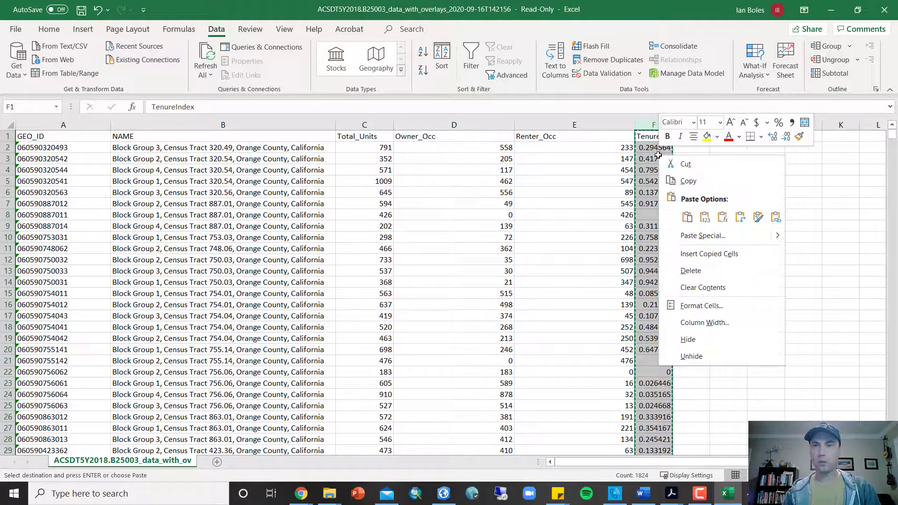
{"action": "left_click", "coordinate": [706, 220]}
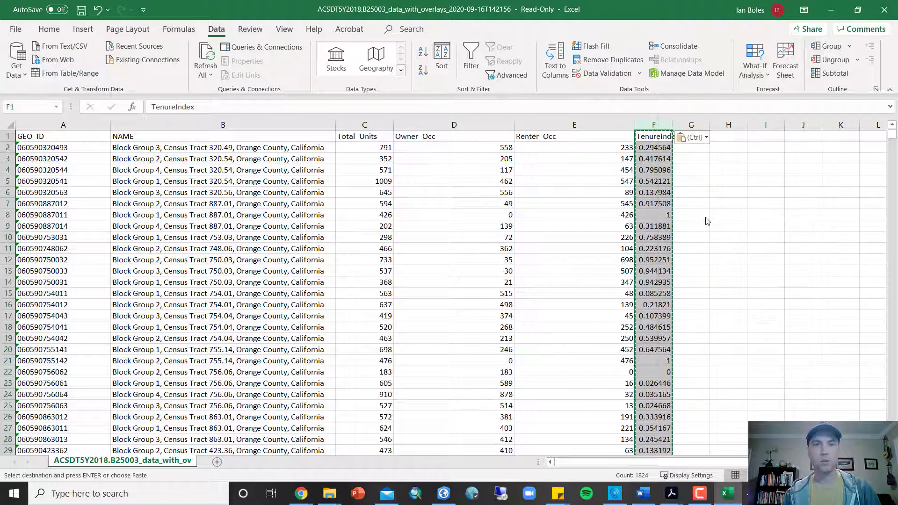
Step: Check whether the TenureIndex cells F2 through F7 contain plain values instead of formulas
{"action": "left_click", "coordinate": [644, 148]}
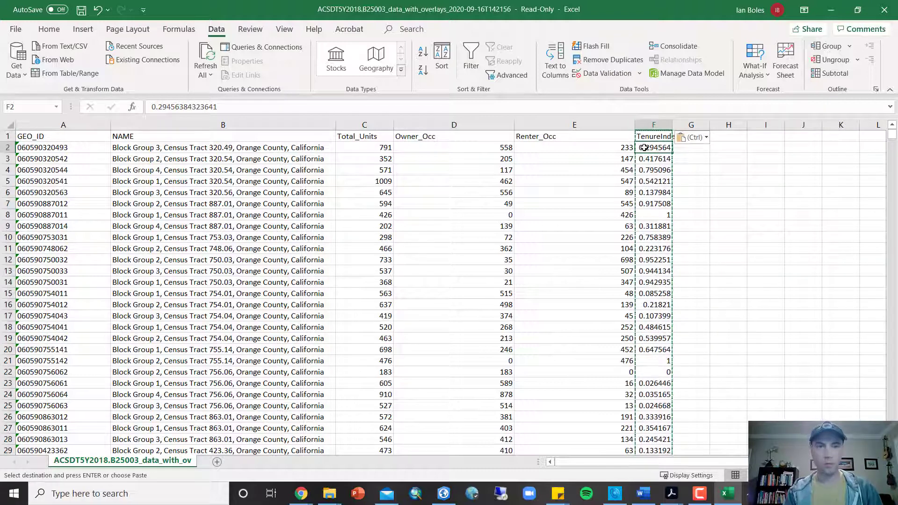
{"action": "key", "text": "Down"}
{"action": "key", "text": "Down"}
{"action": "key", "text": "Down"}
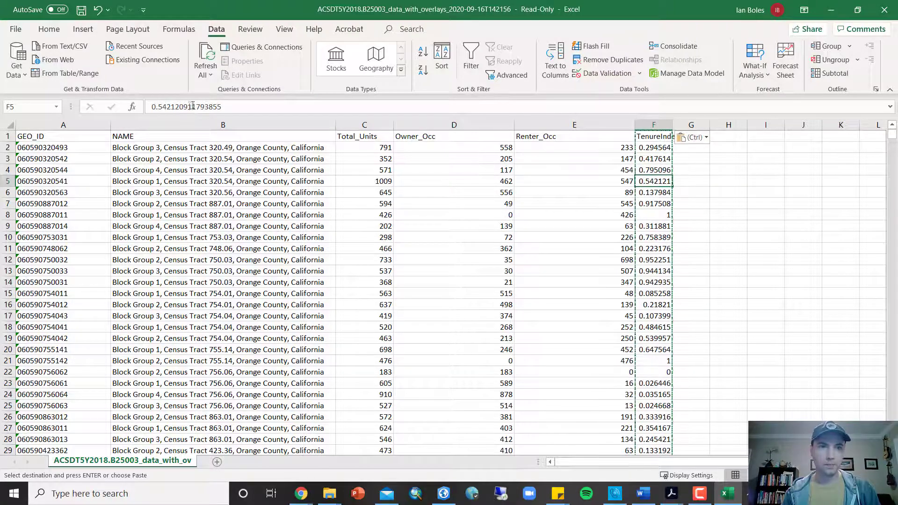
{"action": "key", "text": "Down"}
{"action": "key", "text": "Down"}
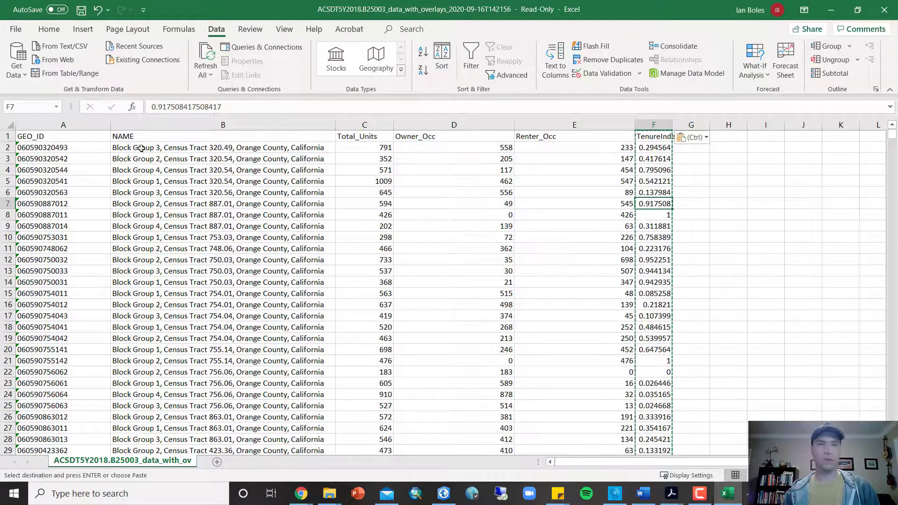
Step: Set up a copy named Tenure as an Excel Workbook (*.xlsx) in the Housing_Needs folder, and leave without saving it
{"action": "left_click", "coordinate": [70, 137]}
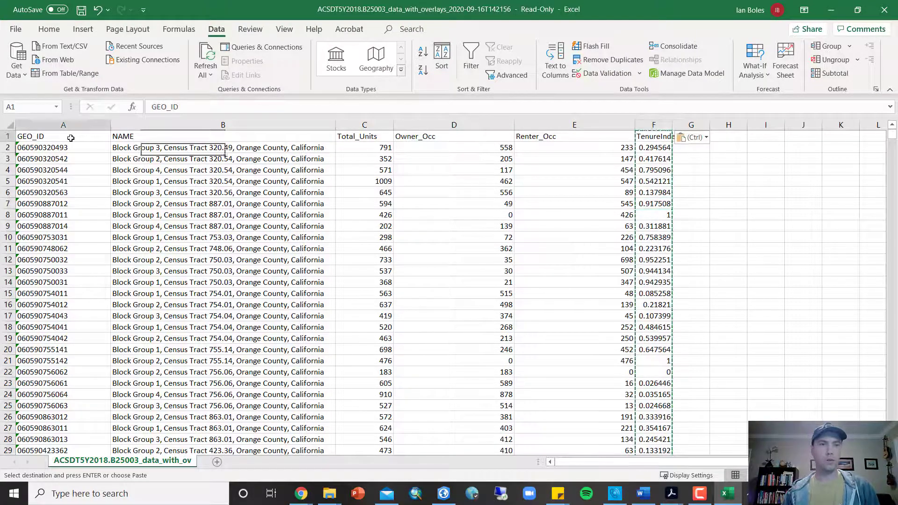
{"action": "left_click", "coordinate": [16, 29]}
{"action": "left_click", "coordinate": [47, 190]}
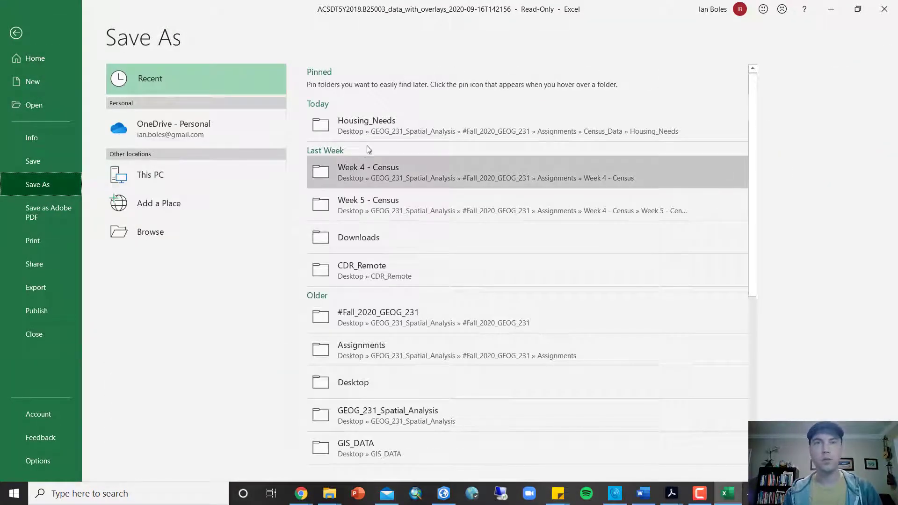
{"action": "left_click", "coordinate": [377, 134]}
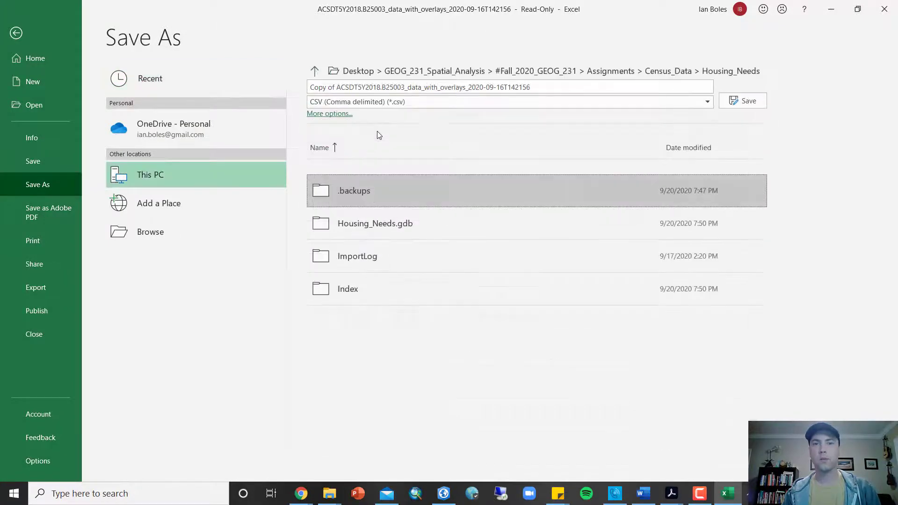
{"action": "left_click", "coordinate": [473, 86]}
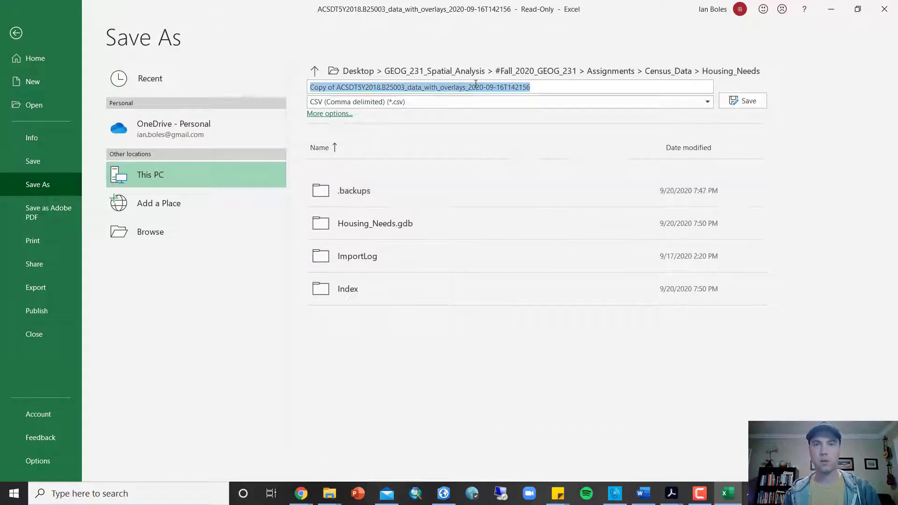
{"action": "type", "text": "Tenure"}
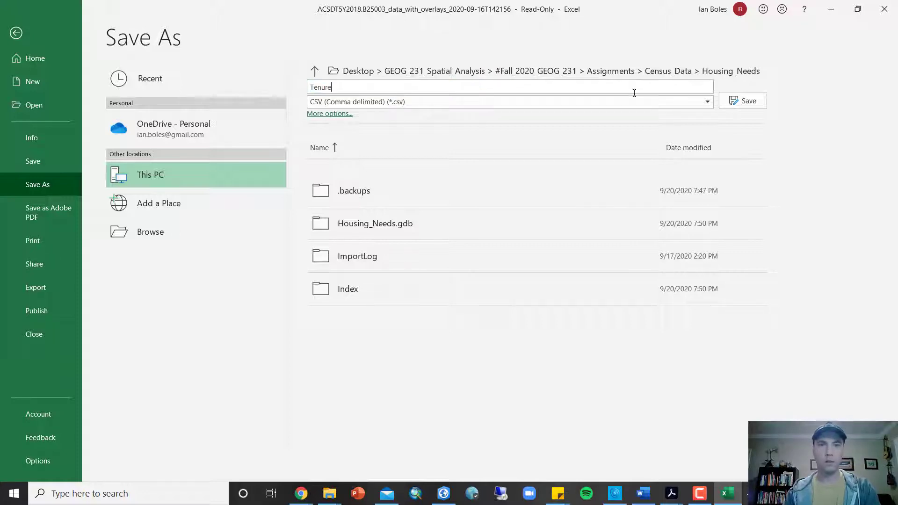
{"action": "left_click", "coordinate": [706, 102]}
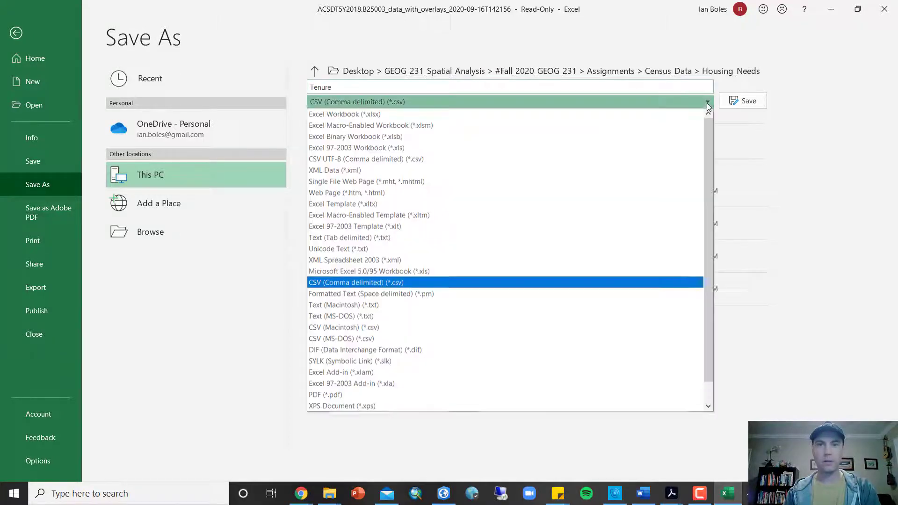
{"action": "left_click", "coordinate": [394, 115]}
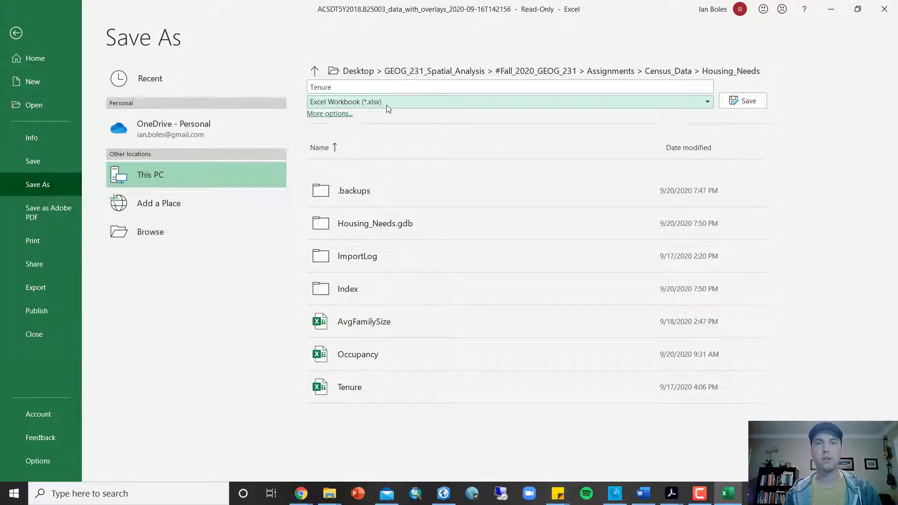
{"action": "left_click", "coordinate": [15, 35]}
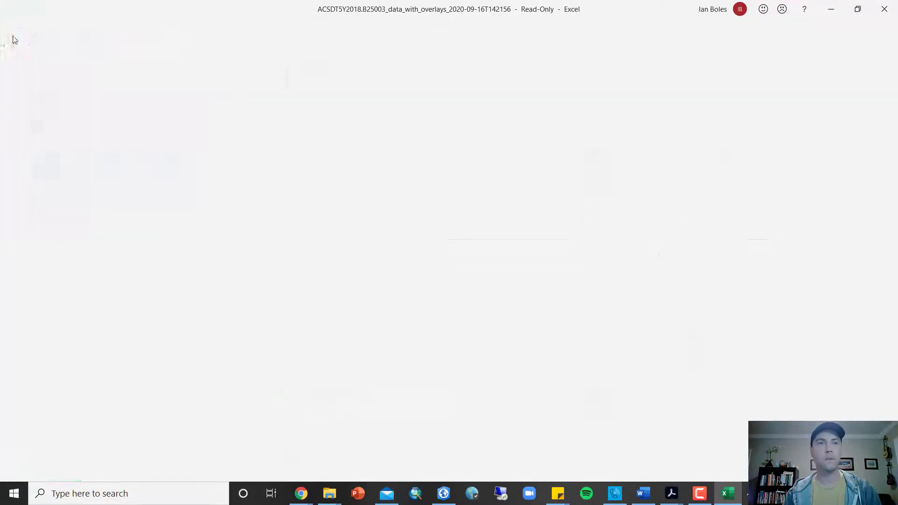
Step: Close the workbook without saving or keeping the clipboard data, and return to the Downloads folder in File Explorer
{"action": "left_click", "coordinate": [883, 10]}
{"action": "left_click", "coordinate": [449, 263]}
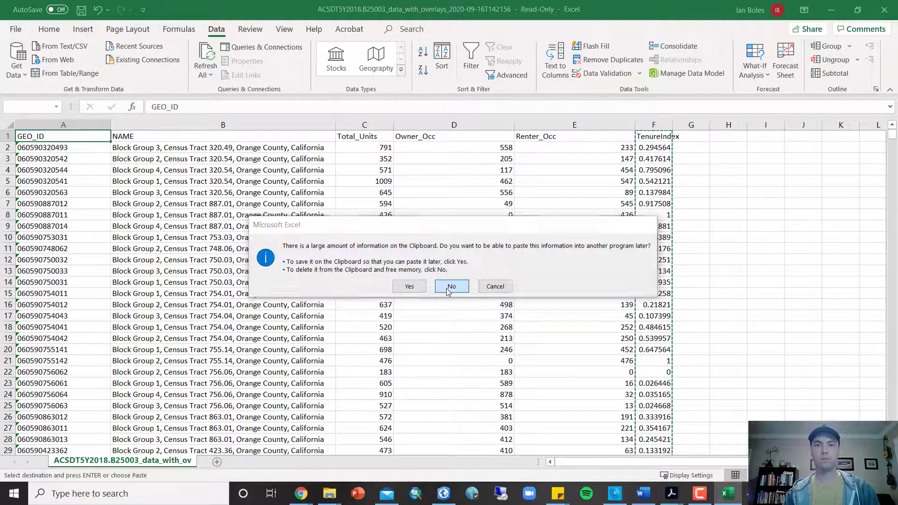
{"action": "left_click", "coordinate": [451, 285]}
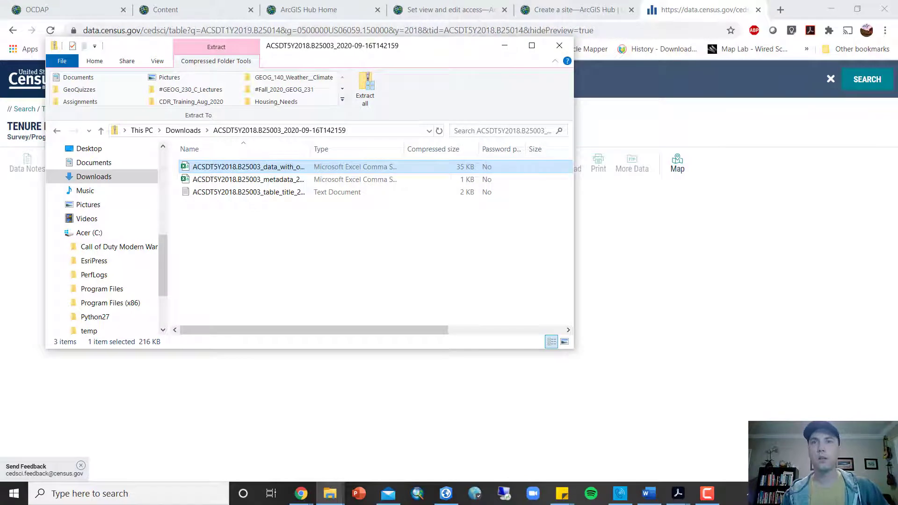
{"action": "left_click", "coordinate": [294, 233]}
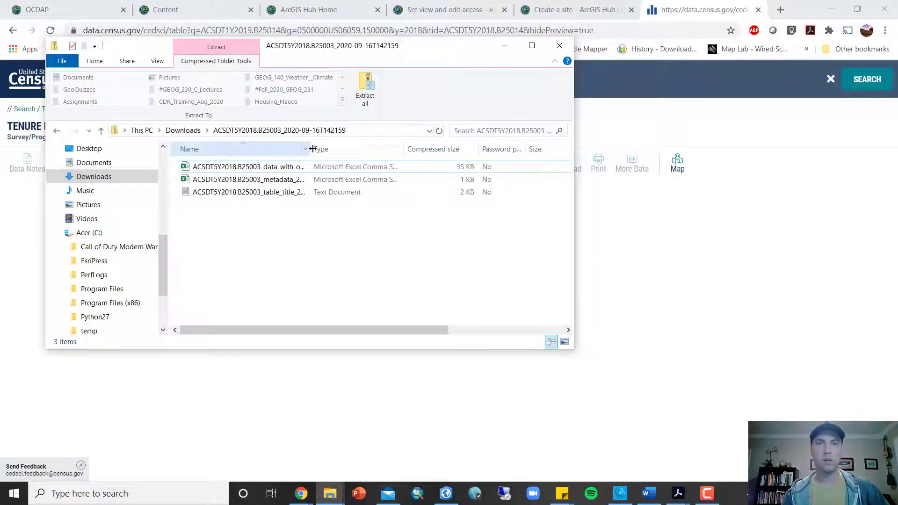
{"action": "left_click", "coordinate": [183, 130]}
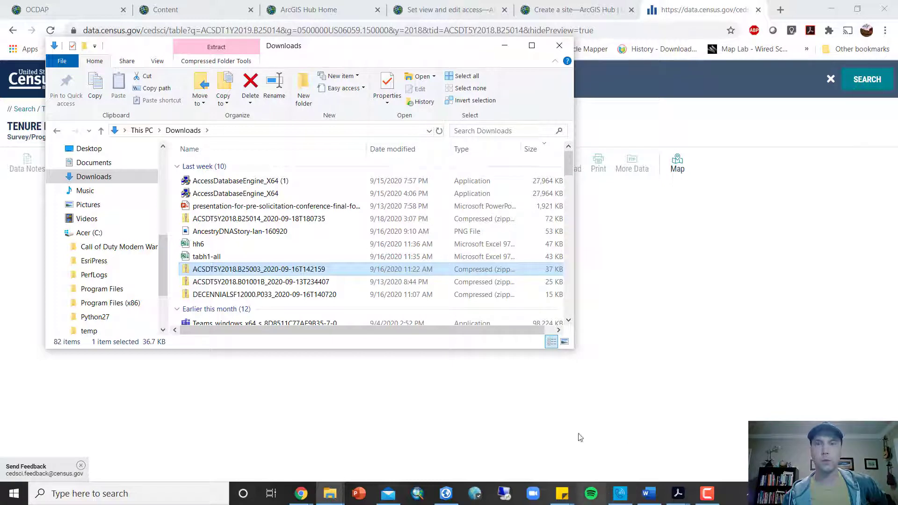
Step: Switch to ArcGIS Pro and create a Map project named Housing_Needs under GEOG_231_Spatial_Analysis on the Desktop, saving changes to the open project
{"action": "left_click", "coordinate": [454, 498]}
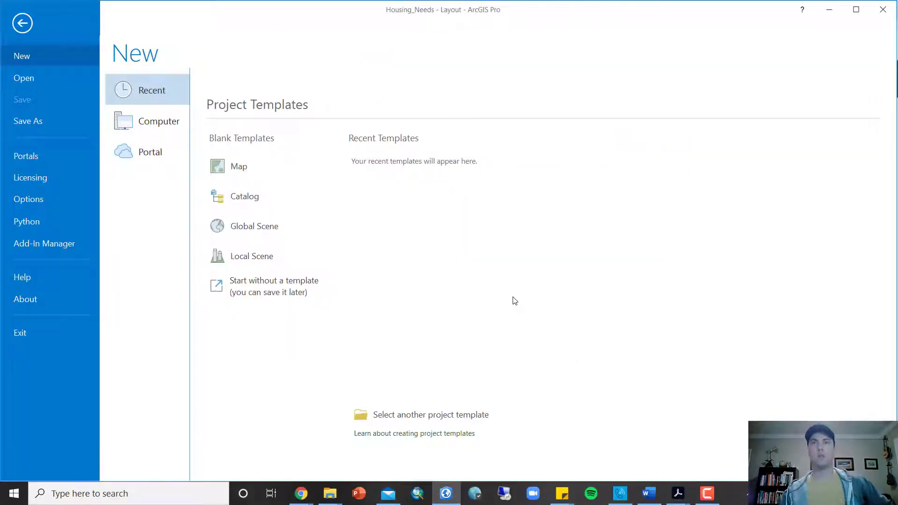
{"action": "left_click", "coordinate": [243, 164]}
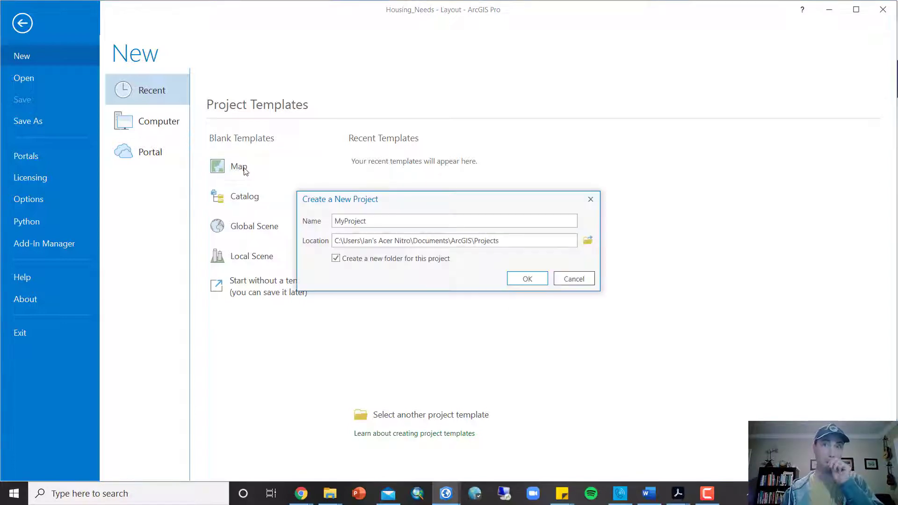
{"action": "left_click", "coordinate": [588, 240]}
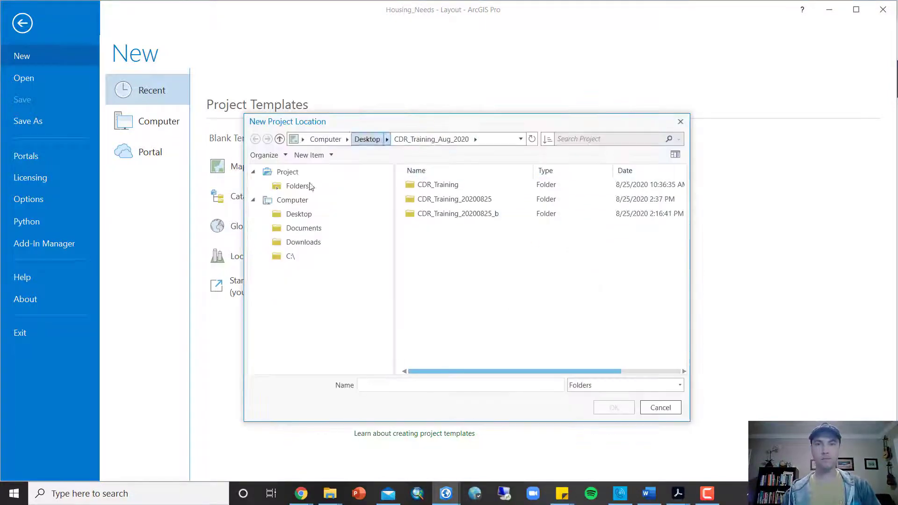
{"action": "left_click", "coordinate": [304, 255]}
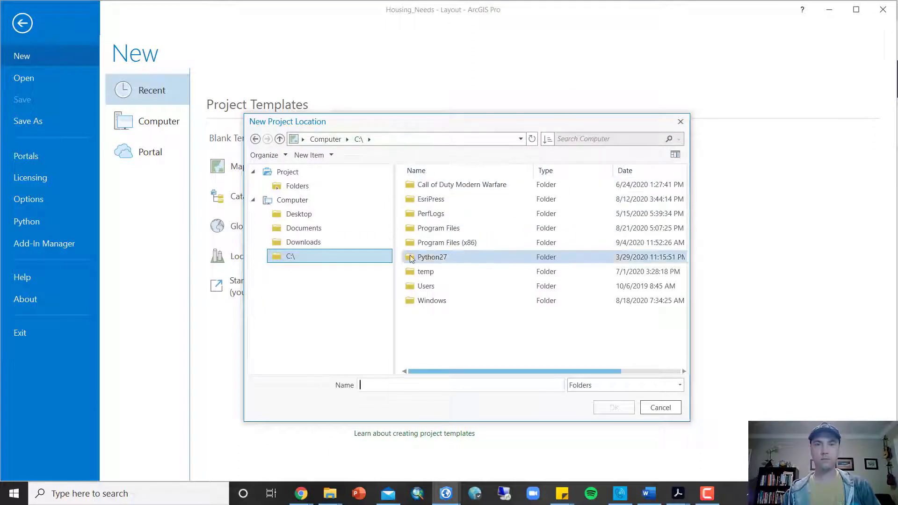
{"action": "left_click", "coordinate": [299, 214]}
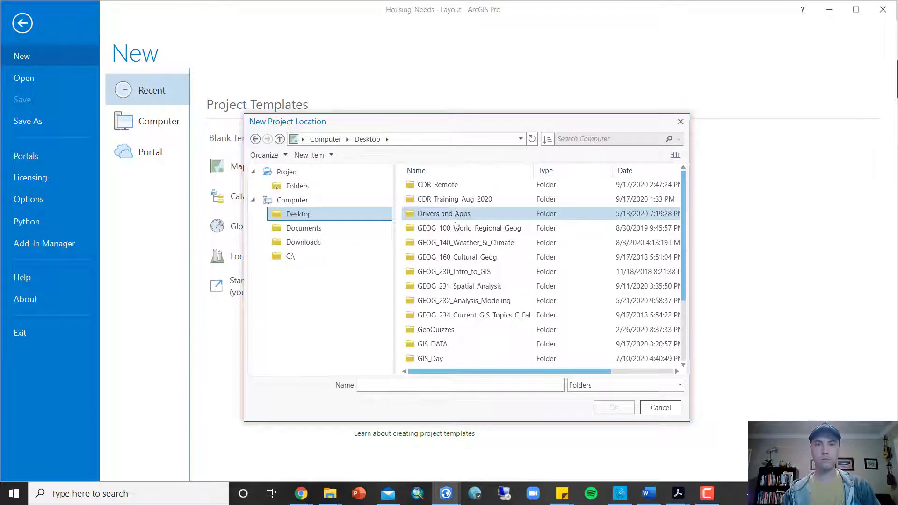
{"action": "double_click", "coordinate": [459, 287]}
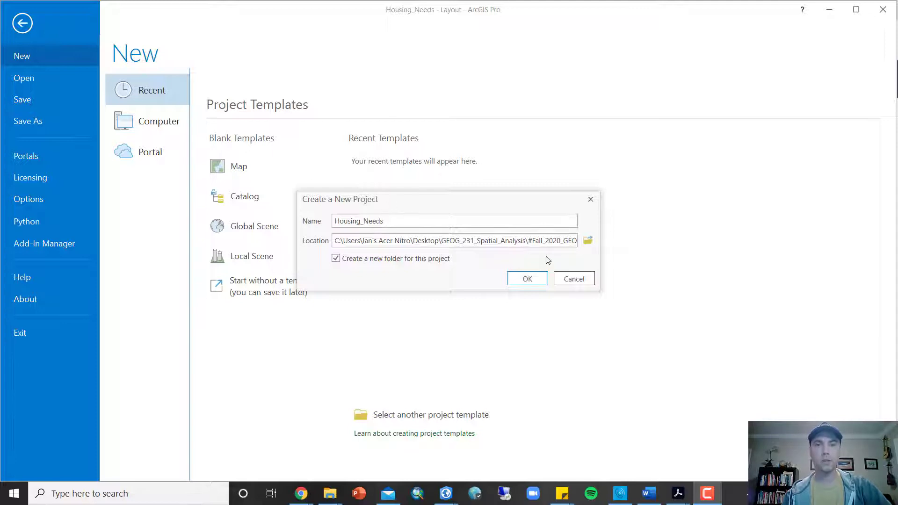
{"action": "left_click", "coordinate": [531, 279]}
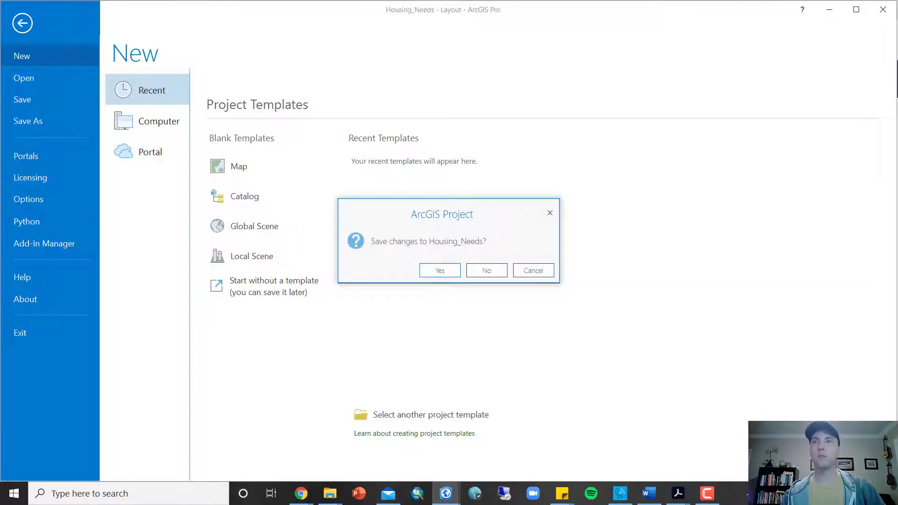
{"action": "left_click", "coordinate": [441, 274]}
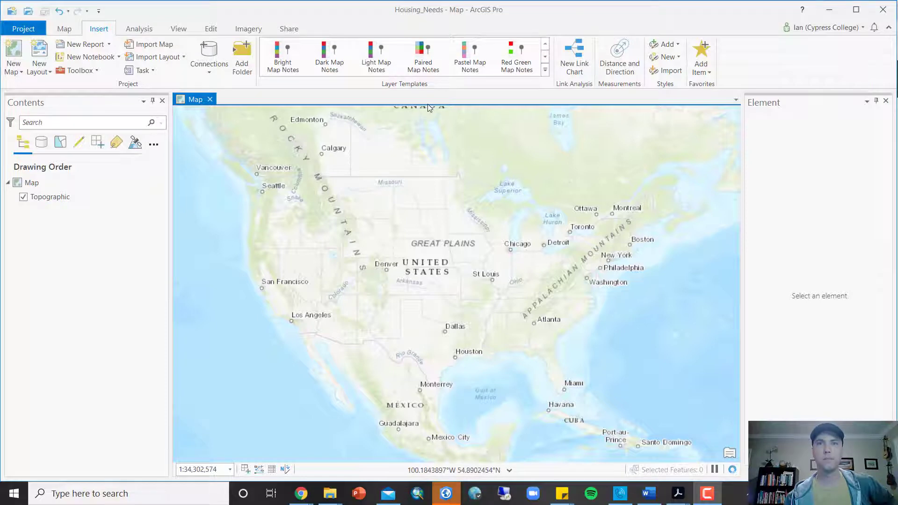
Step: Rename the map as OC Housing Needs
{"action": "left_click", "coordinate": [48, 197]}
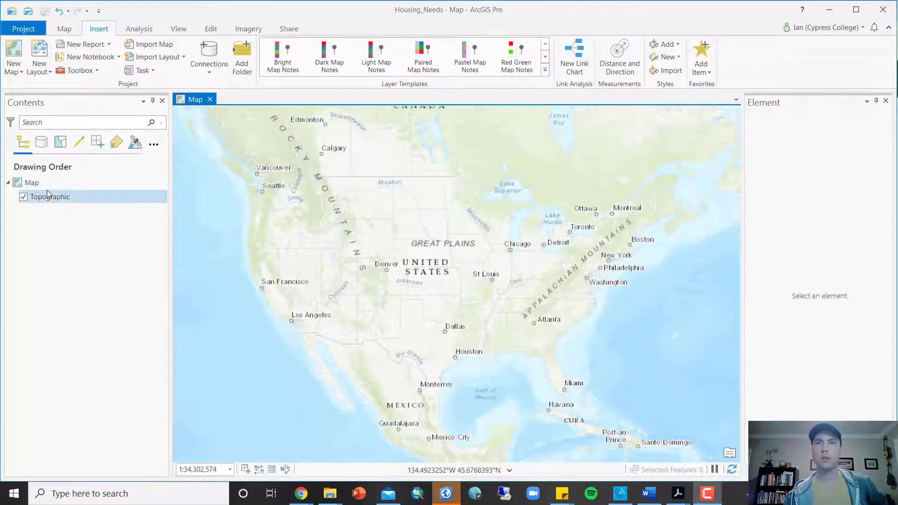
{"action": "left_click", "coordinate": [36, 184]}
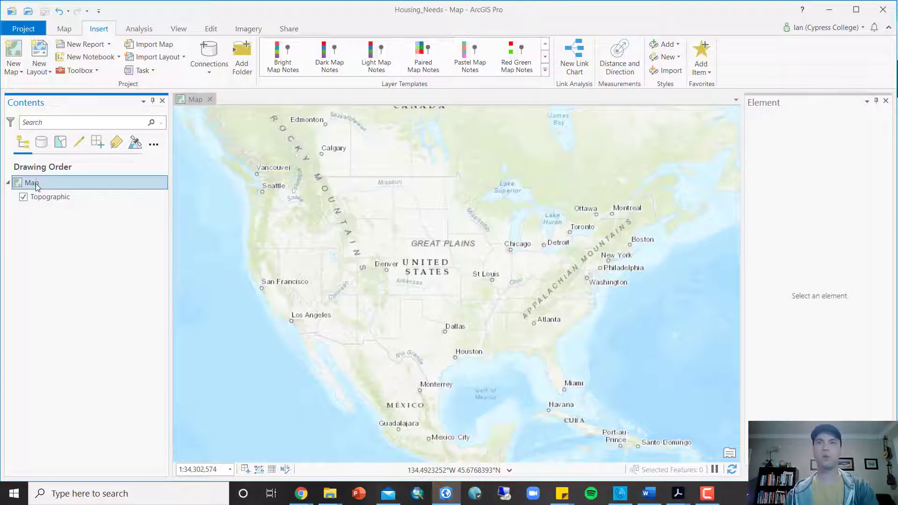
{"action": "left_click", "coordinate": [37, 186]}
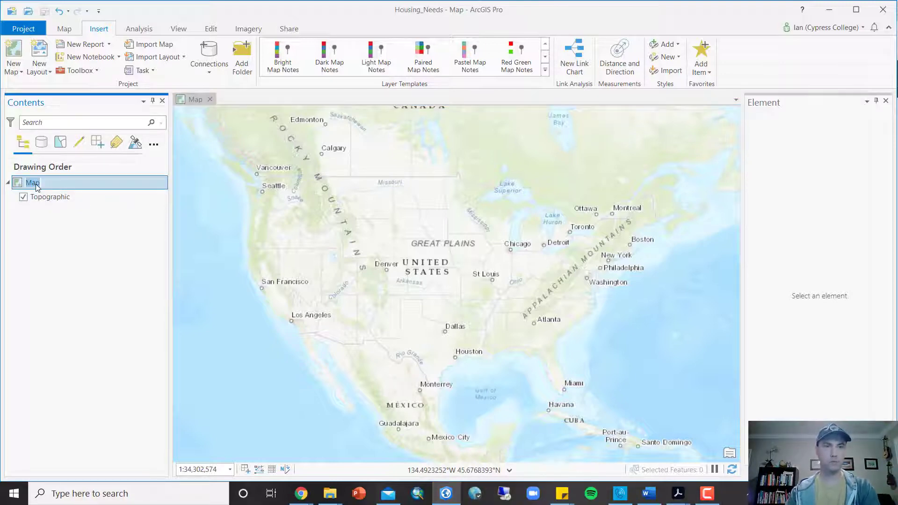
{"action": "type", "text": "H"}
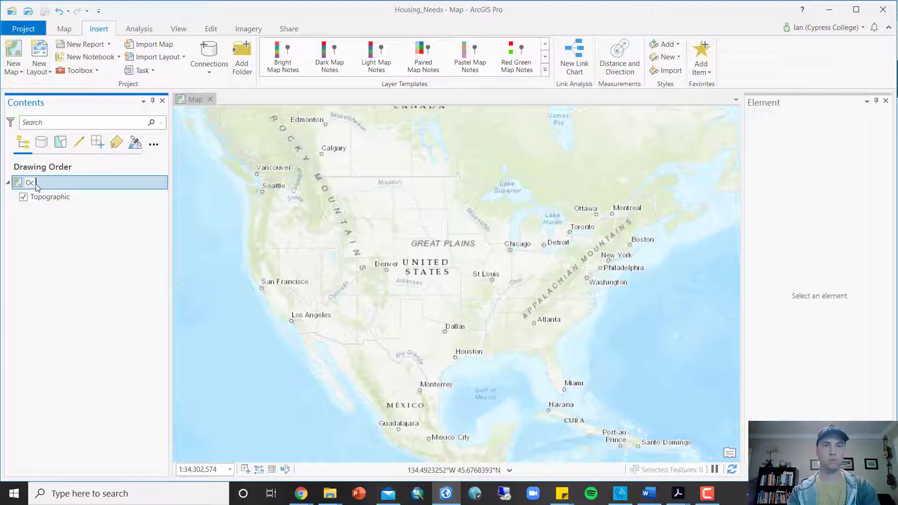
{"action": "type", "text": "C Housing Needs"}
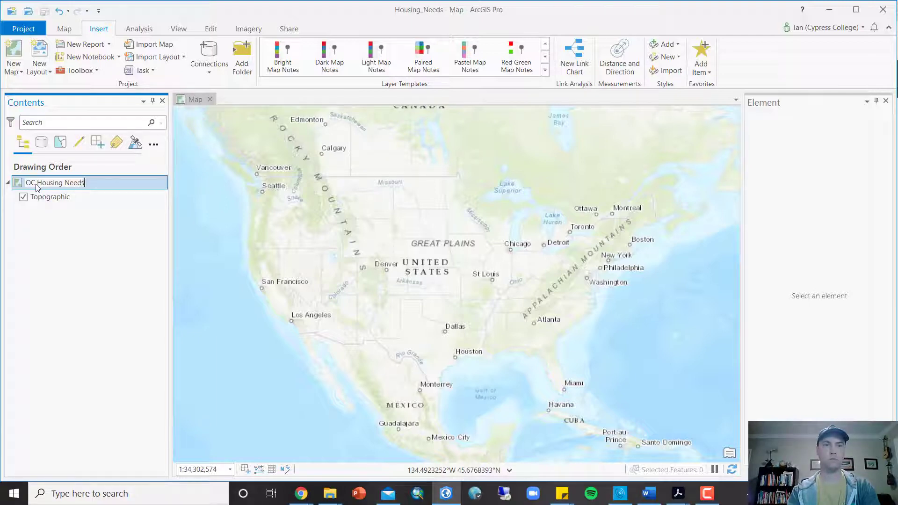
{"action": "key", "text": "Return"}
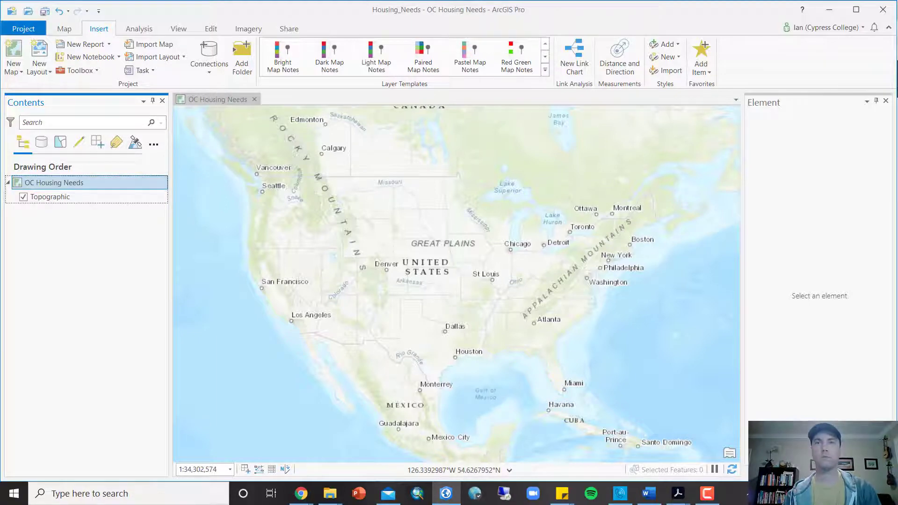
Step: Open the coordinate system settings of the OC Housing Needs map and search the available systems for california
{"action": "right_click", "coordinate": [68, 186]}
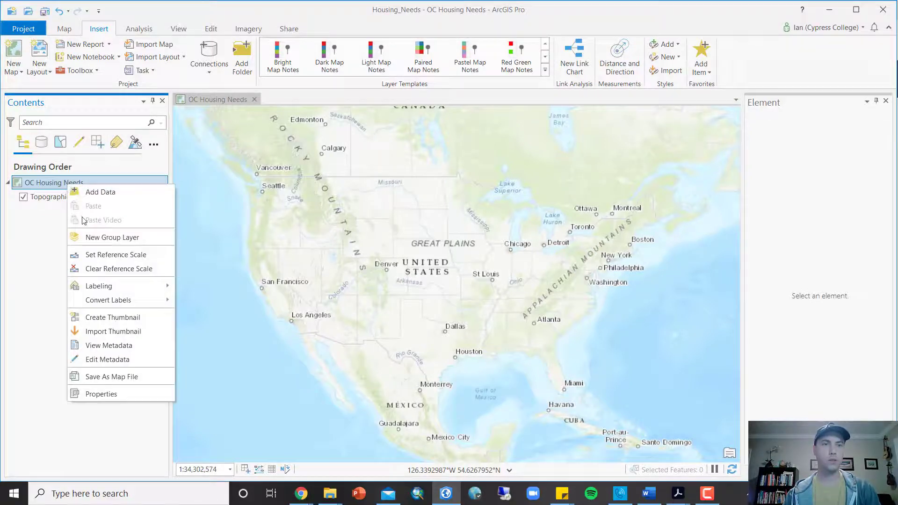
{"action": "left_click", "coordinate": [123, 395]}
{"action": "left_click", "coordinate": [299, 210]}
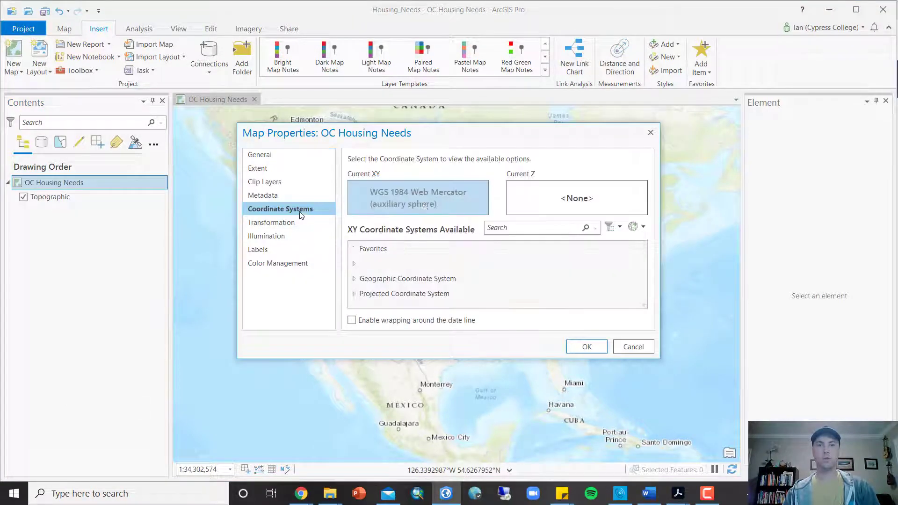
{"action": "left_click", "coordinate": [537, 226]}
{"action": "type", "text": "california"}
{"action": "key", "text": "Return"}
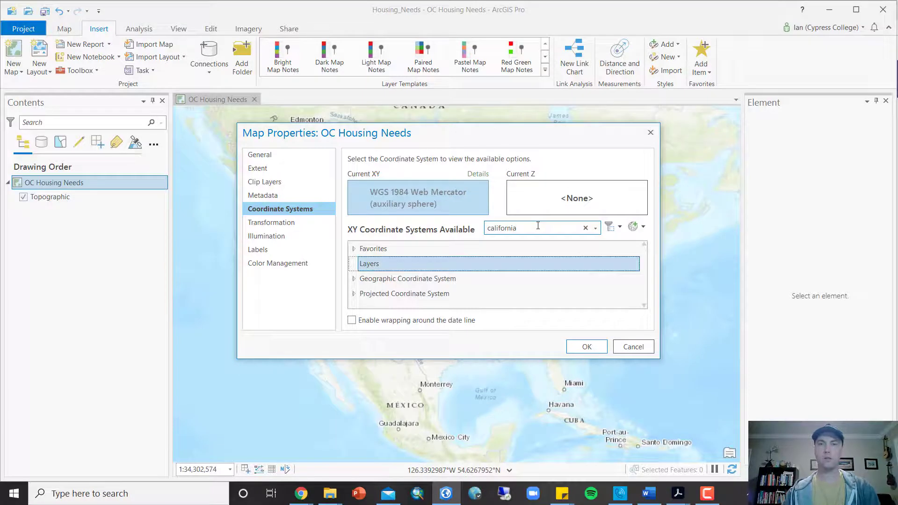
Step: Set the map's projected coordinate system to NAD 1983 StatePlane California VI FIPS 0406 (US Feet)
{"action": "left_click", "coordinate": [354, 294]}
{"action": "left_click", "coordinate": [363, 289]}
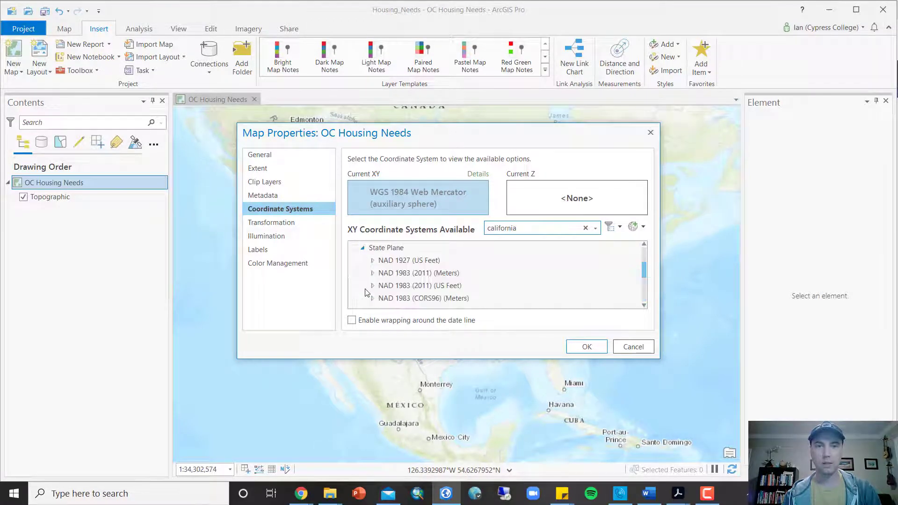
{"action": "scroll", "coordinate": [378, 283], "scroll_direction": "down", "scroll_amount": 3}
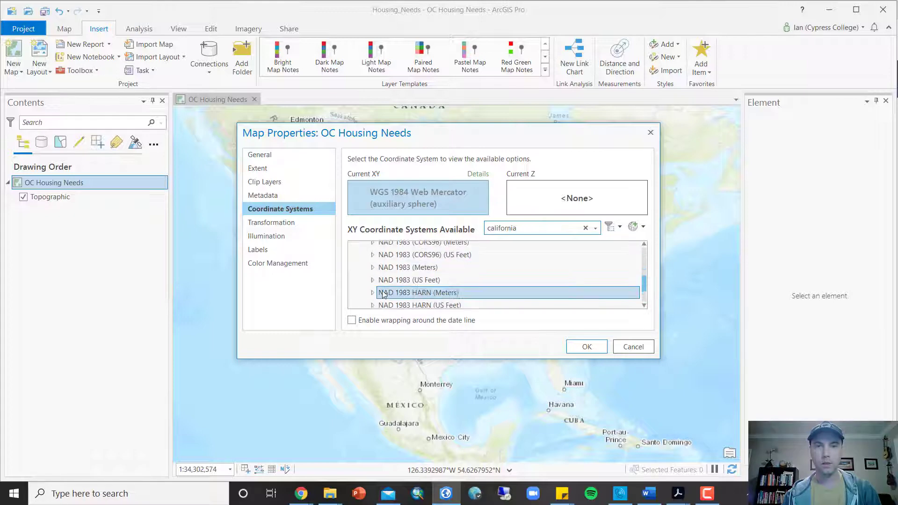
{"action": "left_click", "coordinate": [373, 283]}
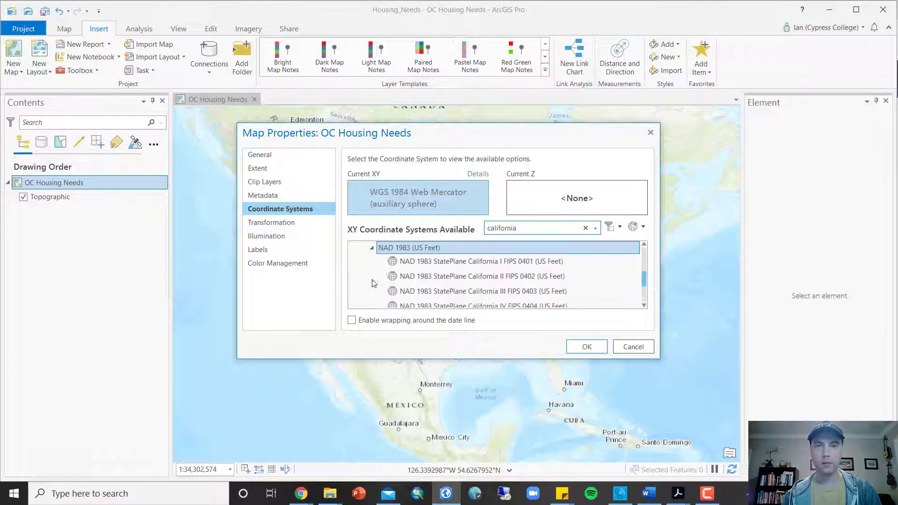
{"action": "scroll", "coordinate": [515, 280], "scroll_direction": "down", "scroll_amount": 1}
{"action": "scroll", "coordinate": [567, 294], "scroll_direction": "down", "scroll_amount": 1}
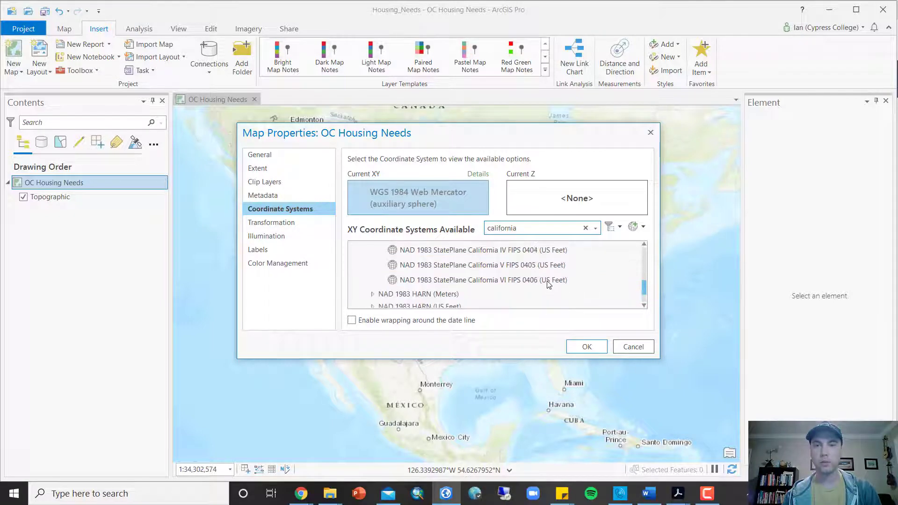
{"action": "left_click", "coordinate": [548, 279]}
{"action": "left_click", "coordinate": [587, 347]}
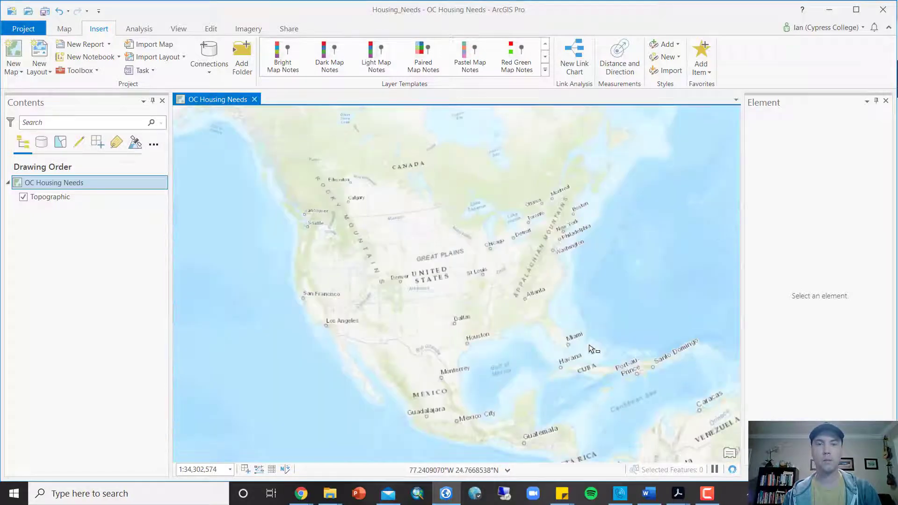
Step: Examine the reprojected map at world scale and then close up around Orange County in Southern California
{"action": "scroll", "coordinate": [491, 348], "scroll_direction": "up", "scroll_amount": 2}
{"action": "scroll", "coordinate": [491, 348], "scroll_direction": "down", "scroll_amount": 2}
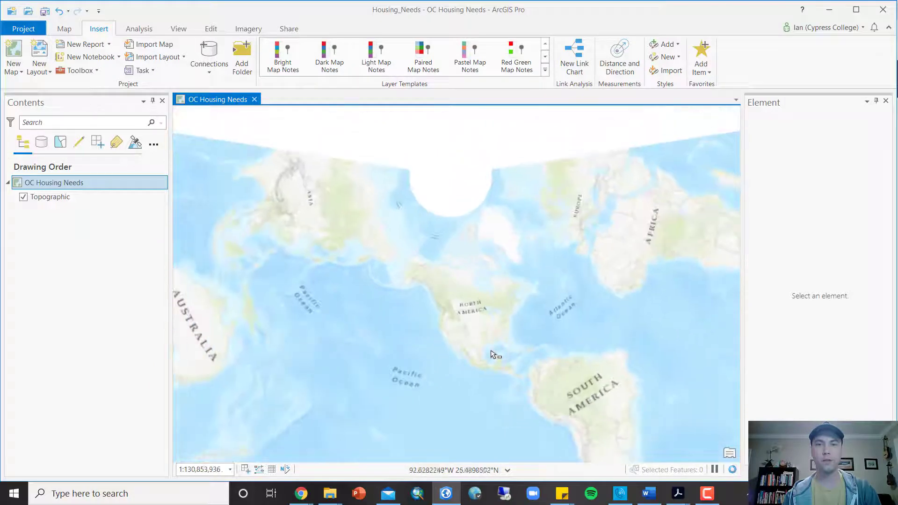
{"action": "scroll", "coordinate": [460, 365], "scroll_direction": "up", "scroll_amount": 5}
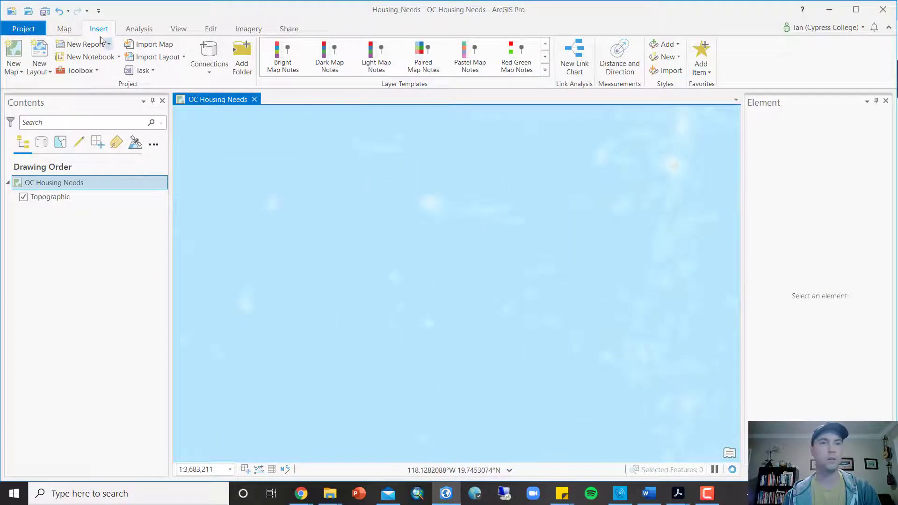
{"action": "left_click", "coordinate": [64, 29]}
{"action": "left_click_drag", "start_coordinate": [523, 254], "coordinate": [477, 423]}
{"action": "left_click_drag", "start_coordinate": [497, 317], "coordinate": [491, 456]}
{"action": "scroll", "coordinate": [489, 227], "scroll_direction": "down", "scroll_amount": 4}
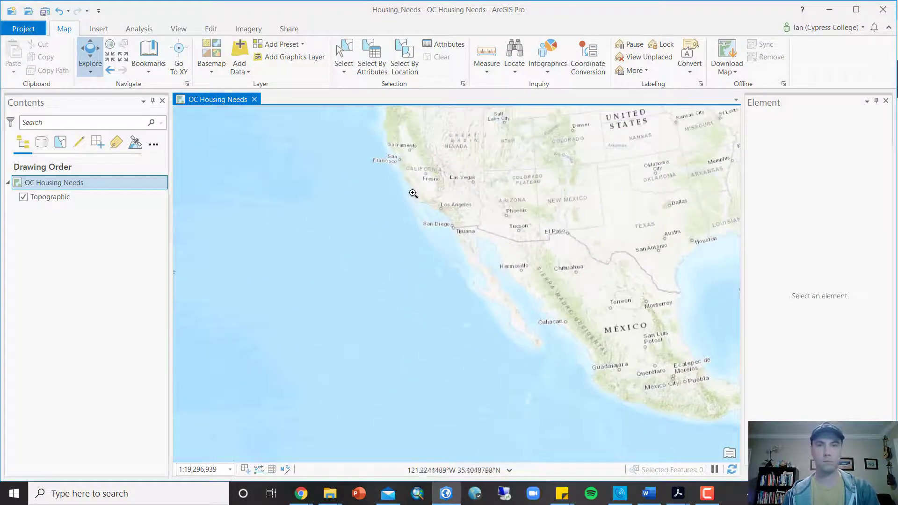
{"action": "scroll", "coordinate": [467, 230], "scroll_direction": "up", "scroll_amount": 6}
{"action": "left_click_drag", "start_coordinate": [395, 200], "coordinate": [592, 359]}
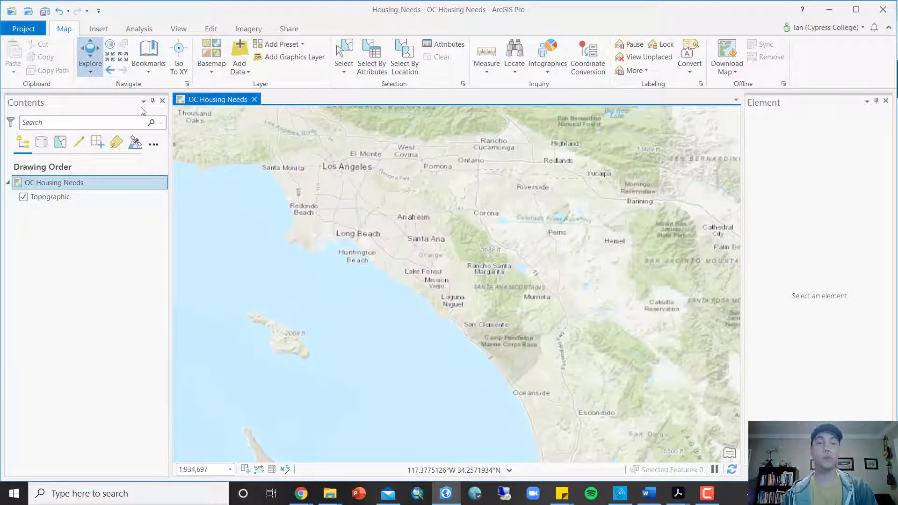
Step: Review the favorite coordinate systems in the OC Housing Needs map properties and leave without changing anything
{"action": "double_click", "coordinate": [49, 182]}
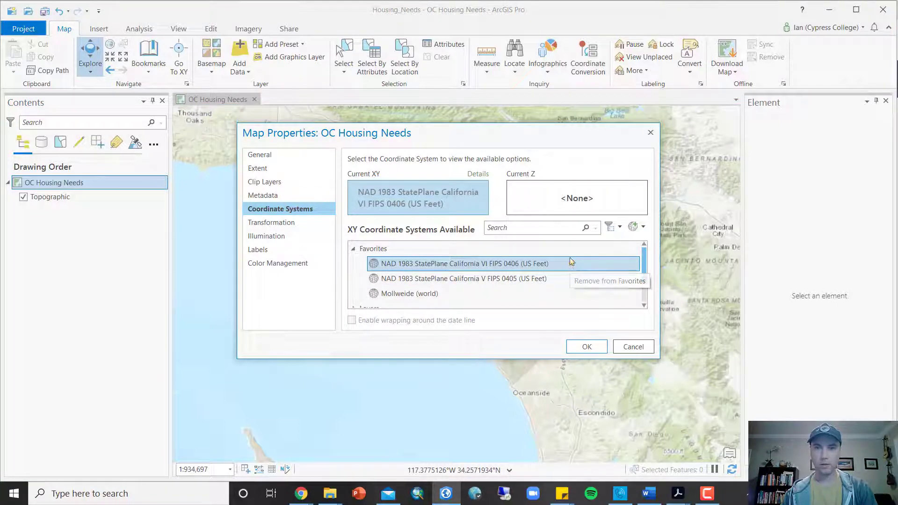
{"action": "left_click", "coordinate": [353, 249]}
{"action": "left_click", "coordinate": [353, 250]}
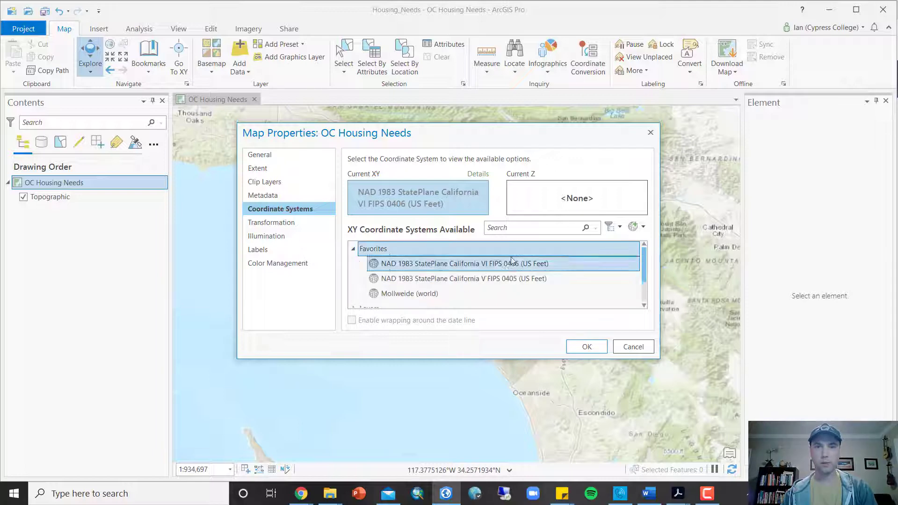
{"action": "left_click", "coordinate": [650, 133]}
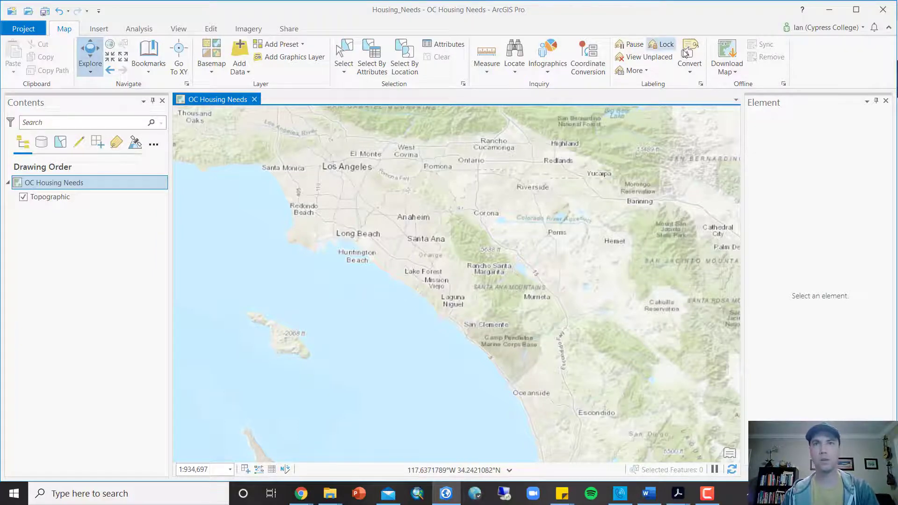
Step: Start a single feature class import into the project's Housing_Needs.gdb geodatabase
{"action": "left_click", "coordinate": [762, 470]}
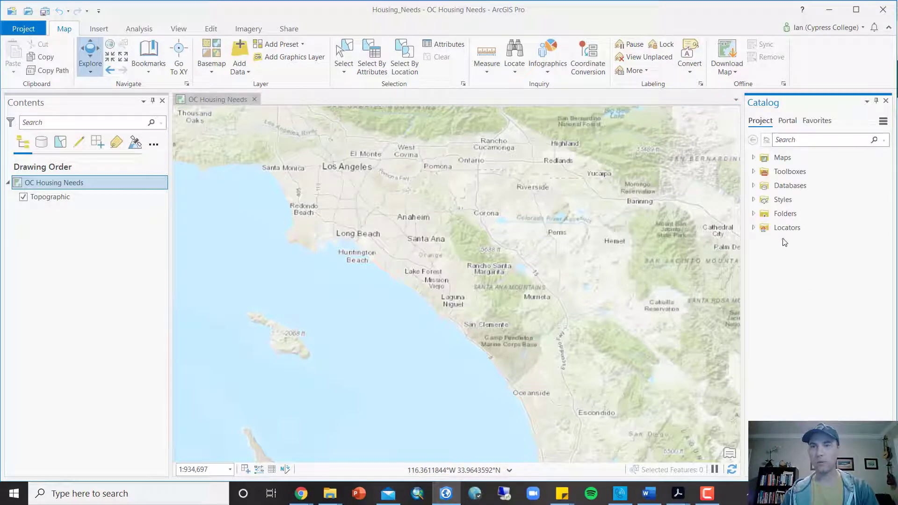
{"action": "left_click", "coordinate": [753, 186]}
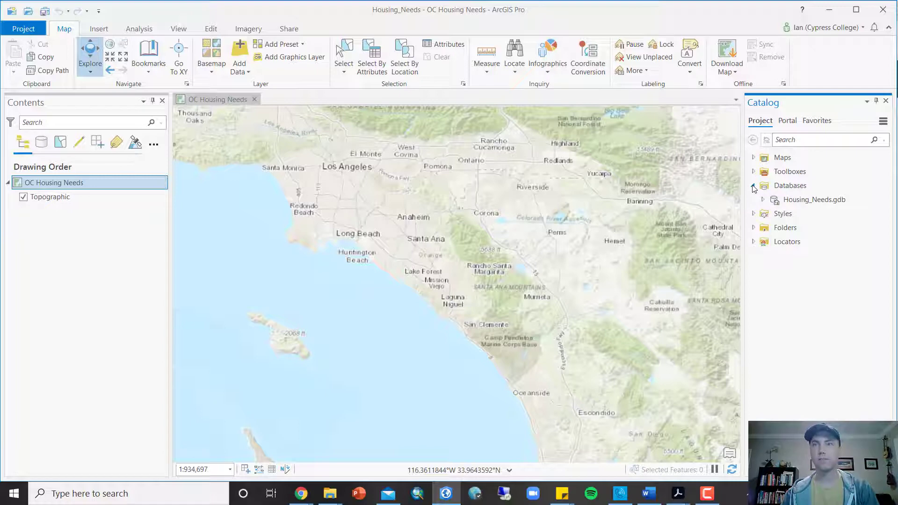
{"action": "right_click", "coordinate": [784, 204]}
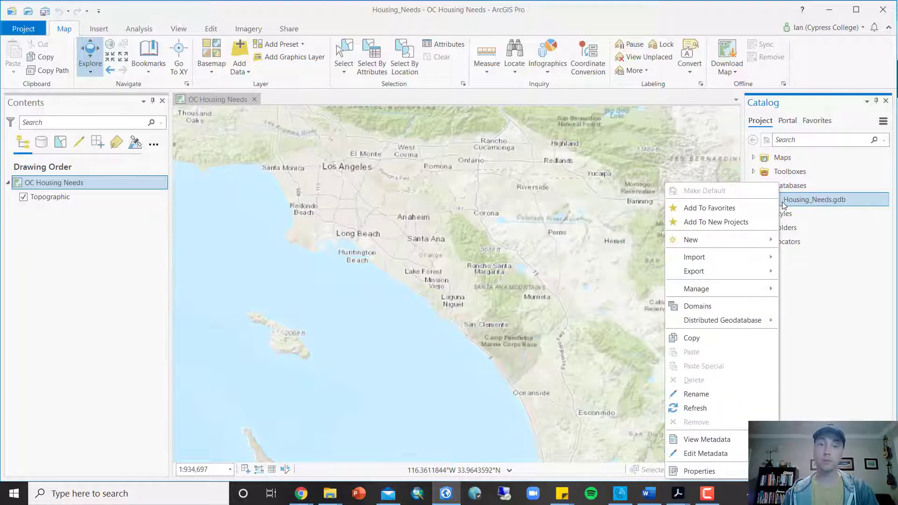
{"action": "mouse_move", "coordinate": [703, 259]}
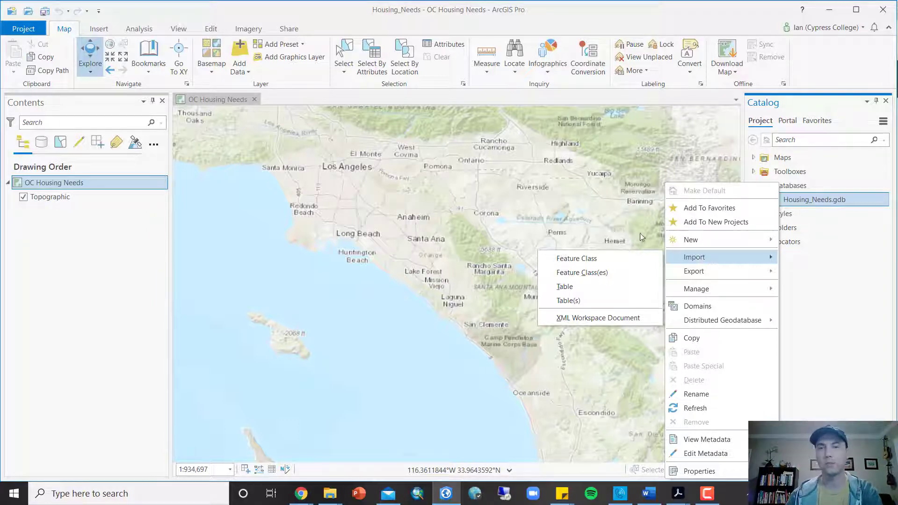
{"action": "left_click", "coordinate": [617, 265]}
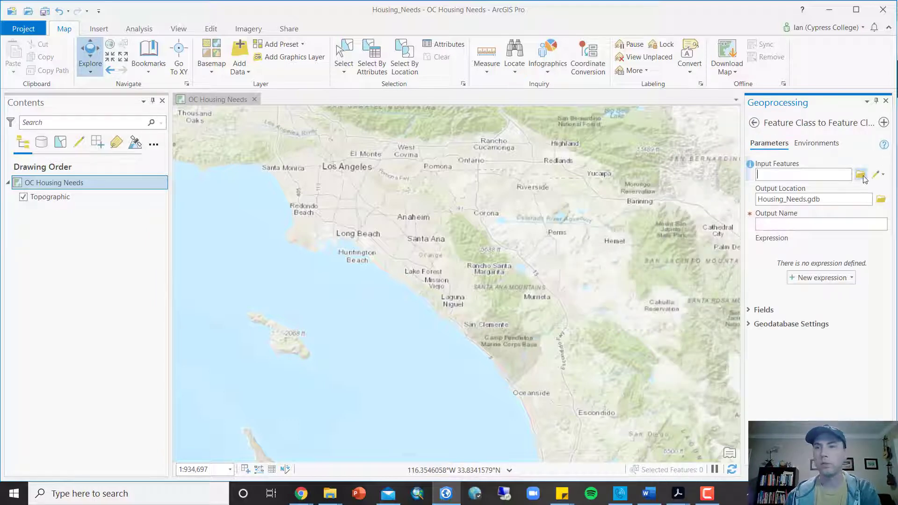
Step: Import OC_Block_Groups from Week 4 - Census Data.gdb into Housing_Needs.gdb with the output name OC_Block_Groups_Housing
{"action": "left_click", "coordinate": [860, 175]}
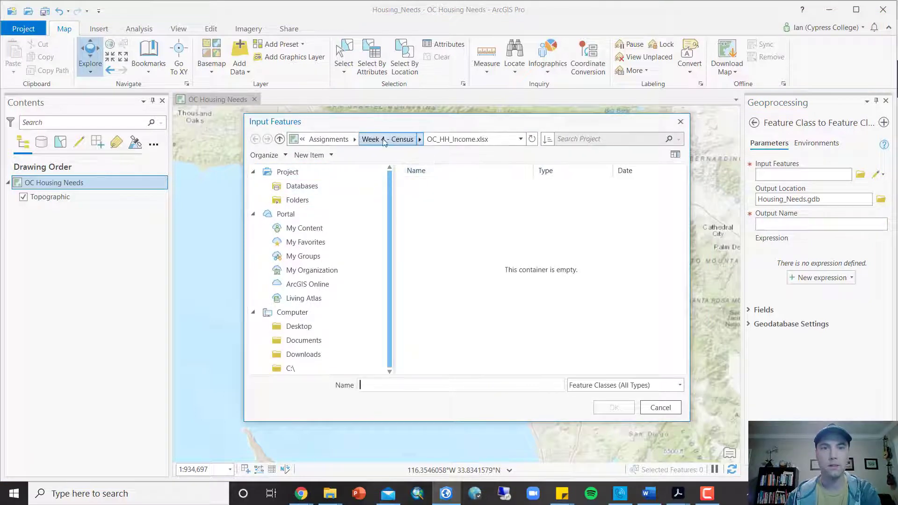
{"action": "left_click", "coordinate": [328, 139]}
{"action": "double_click", "coordinate": [439, 199]}
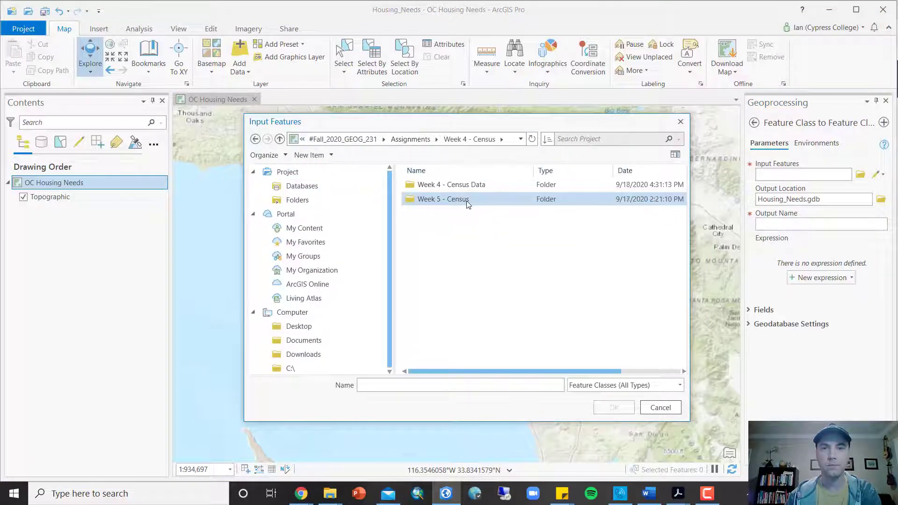
{"action": "double_click", "coordinate": [449, 185]}
{"action": "double_click", "coordinate": [453, 229]}
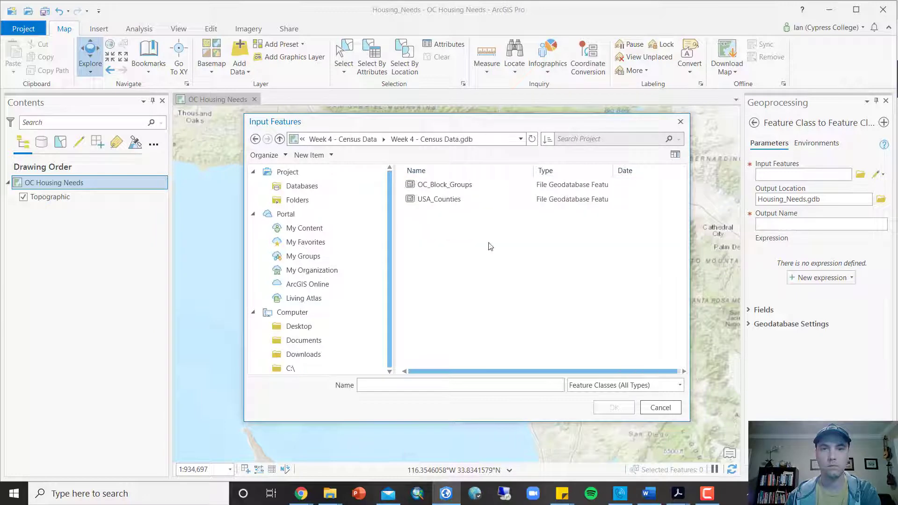
{"action": "left_click", "coordinate": [458, 189]}
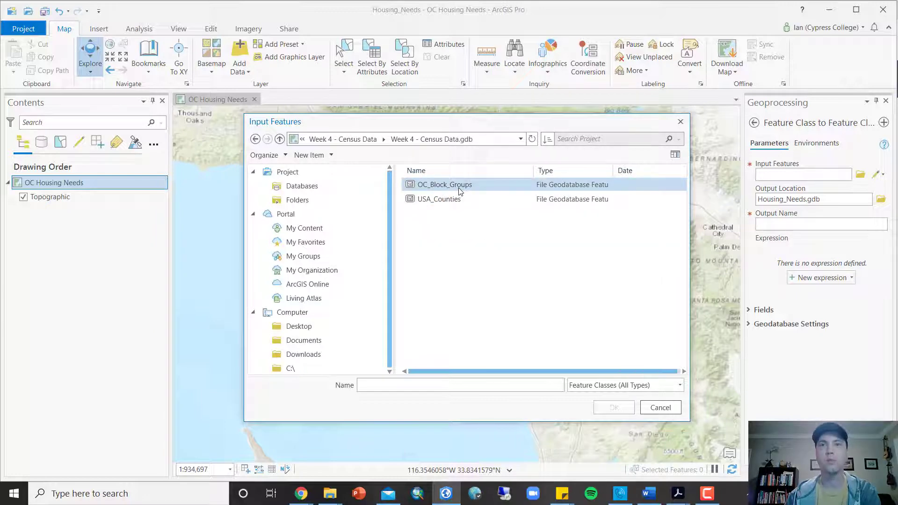
{"action": "left_click", "coordinate": [458, 187]}
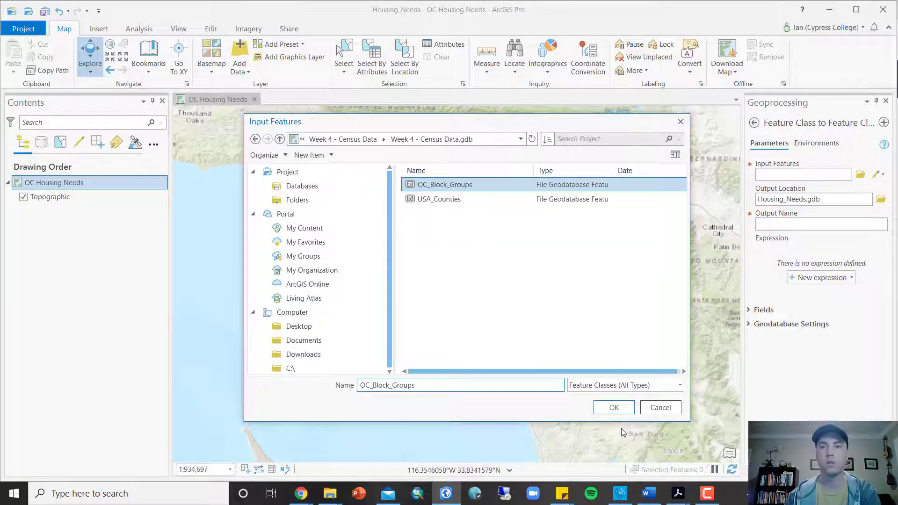
{"action": "left_click", "coordinate": [614, 407]}
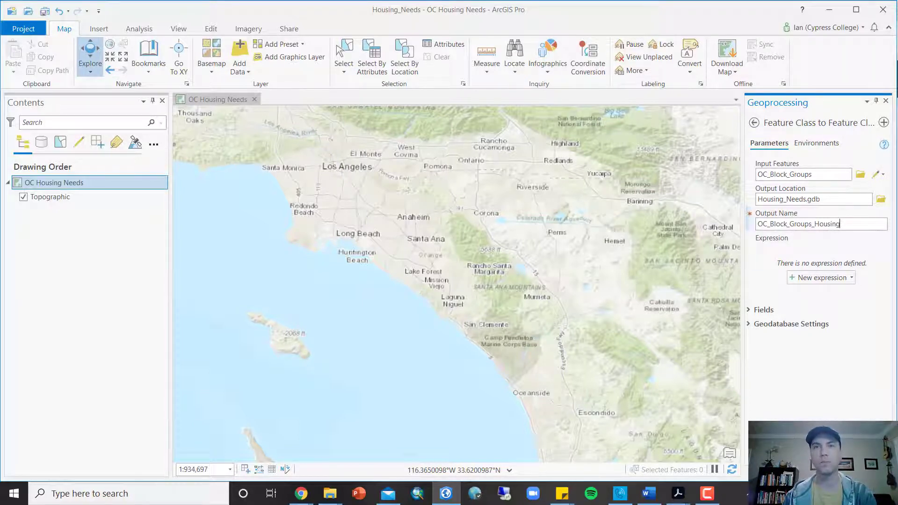
{"action": "key", "text": "Tab"}
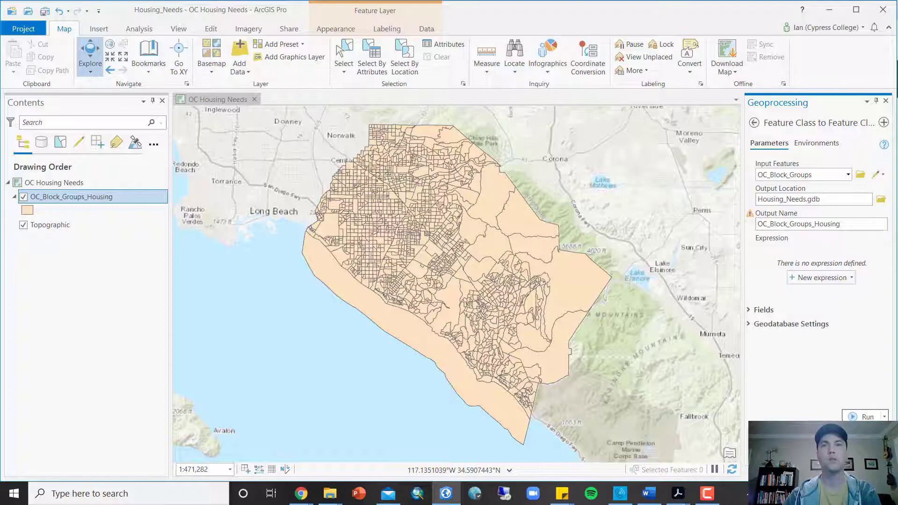
Step: Start an attribute join on the OC_Block_Groups_Housing layer with GEOID as the input join field
{"action": "right_click", "coordinate": [77, 198]}
{"action": "mouse_move", "coordinate": [152, 246]}
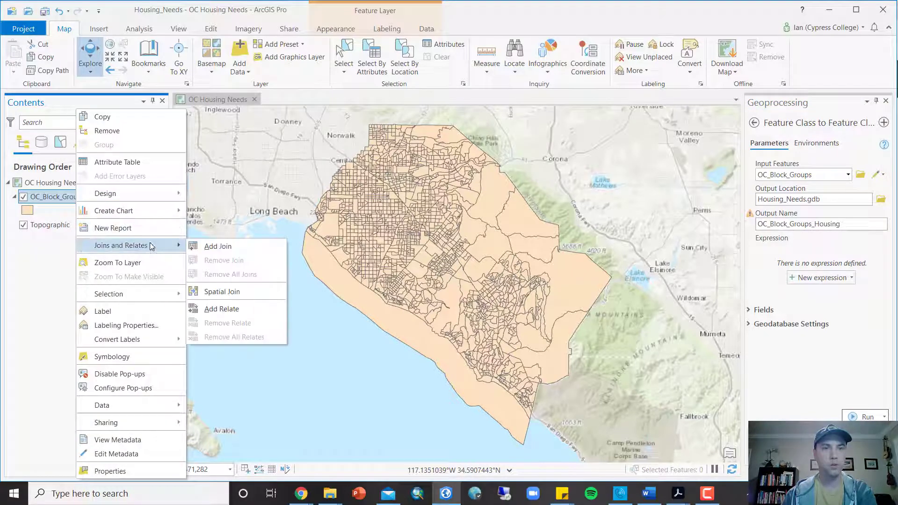
{"action": "left_click", "coordinate": [251, 245]}
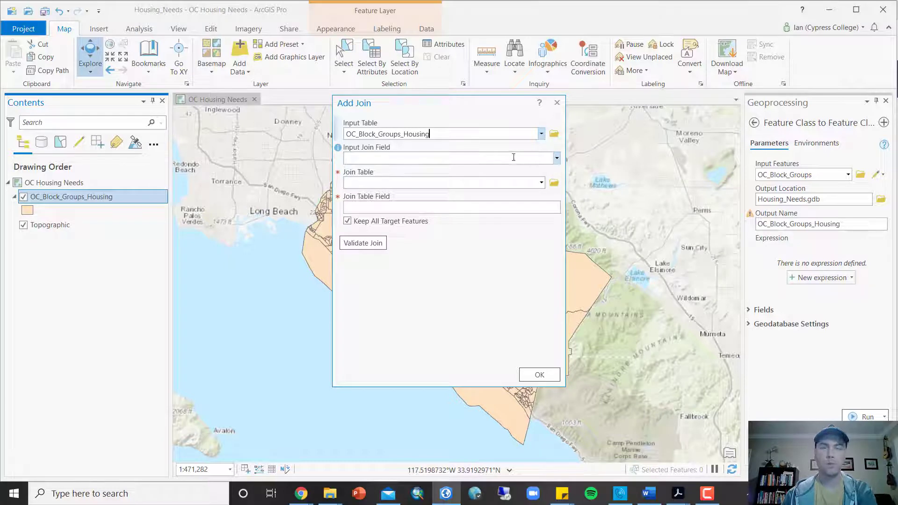
{"action": "left_click", "coordinate": [556, 158]}
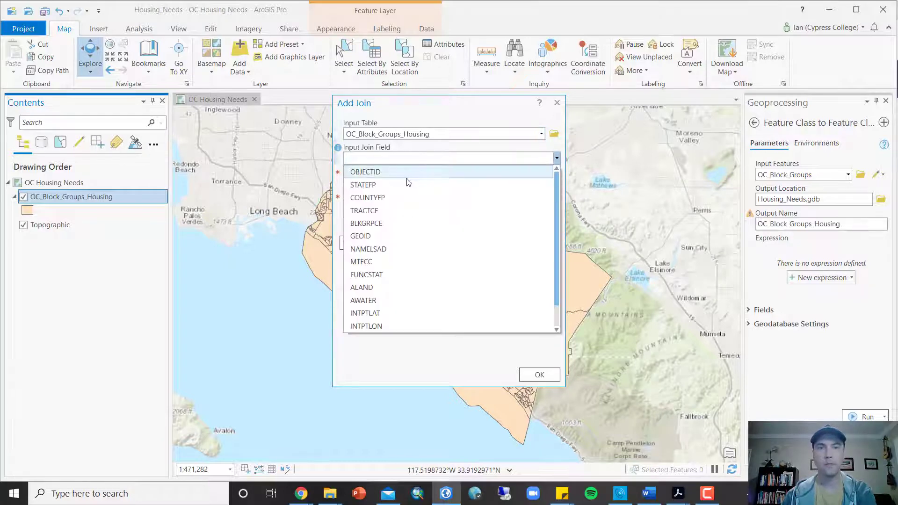
{"action": "left_click", "coordinate": [363, 236]}
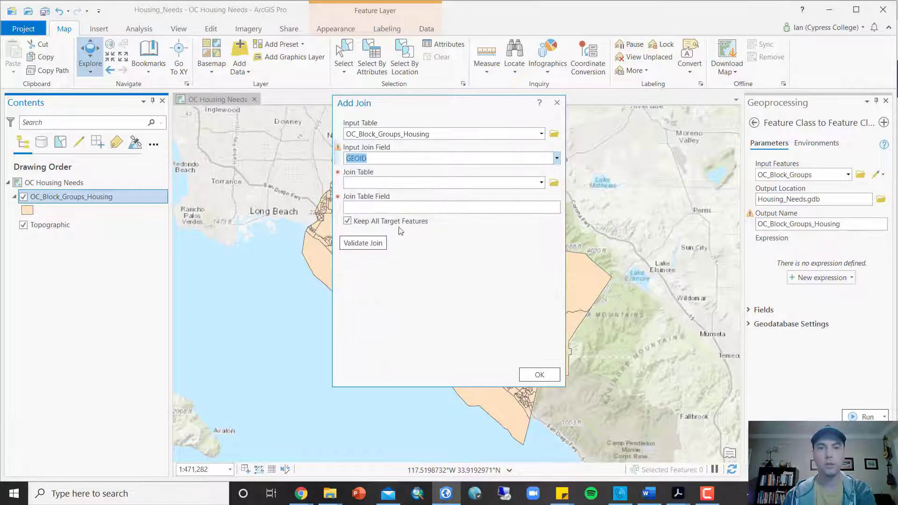
Step: Set the join table to the ACSDT5Y2018#B25003_data_with_ov$ sheet of Tenure.xlsx in the Census_Data Housing_Needs folder on the desktop
{"action": "left_click", "coordinate": [557, 187]}
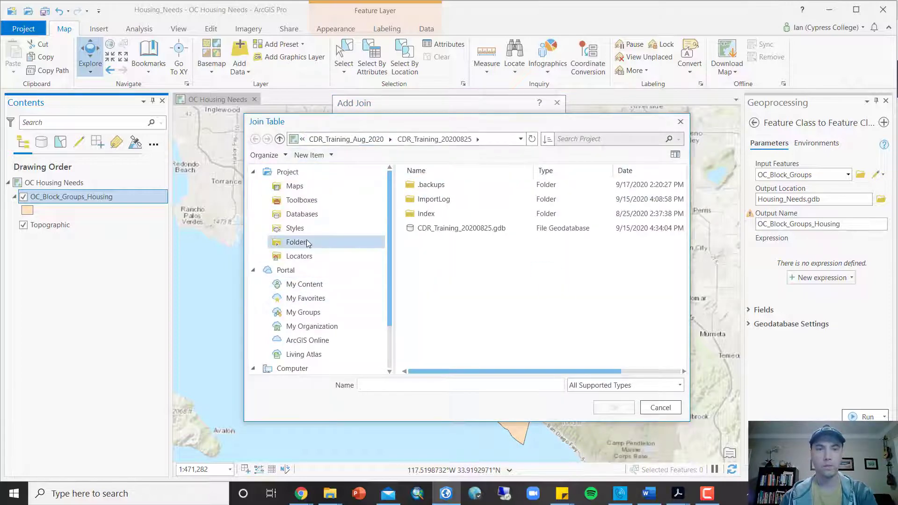
{"action": "scroll", "coordinate": [306, 262], "scroll_direction": "down", "scroll_amount": 1}
{"action": "scroll", "coordinate": [307, 268], "scroll_direction": "down", "scroll_amount": 1}
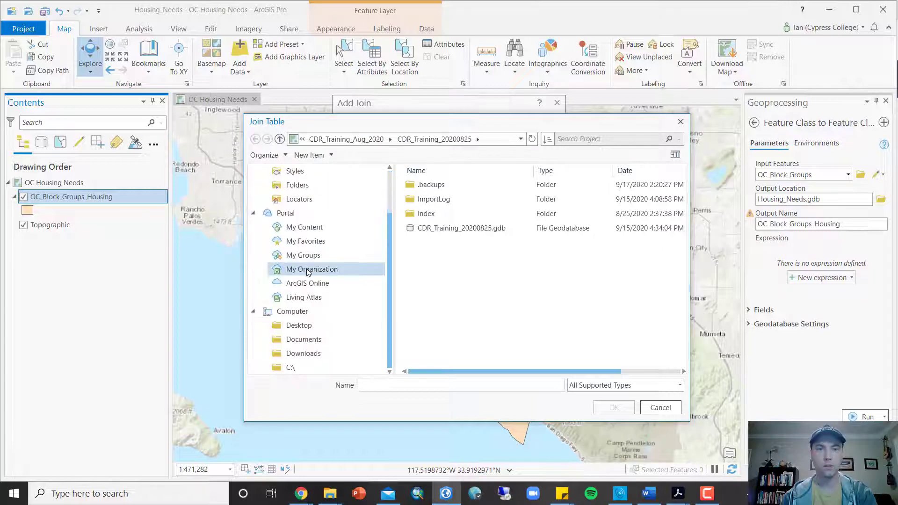
{"action": "left_click", "coordinate": [290, 367]}
{"action": "left_click", "coordinate": [299, 325]}
{"action": "double_click", "coordinate": [440, 286]}
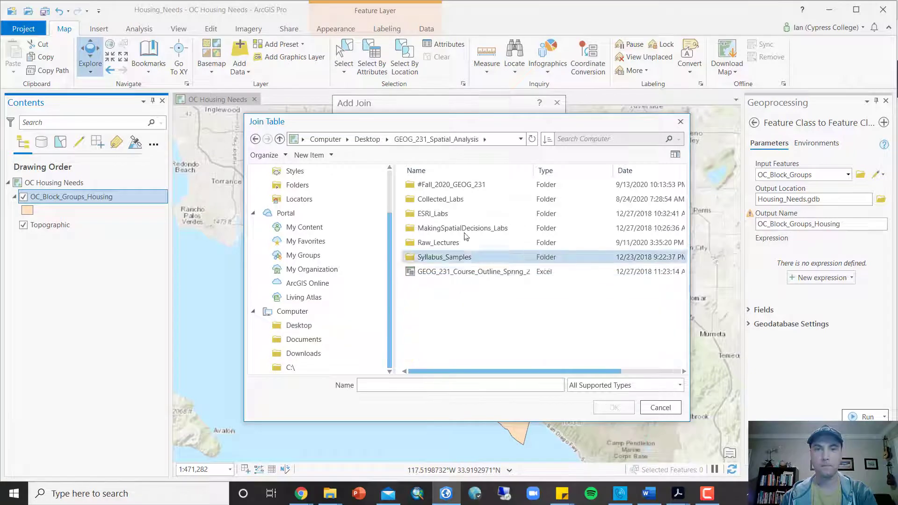
{"action": "double_click", "coordinate": [451, 187]}
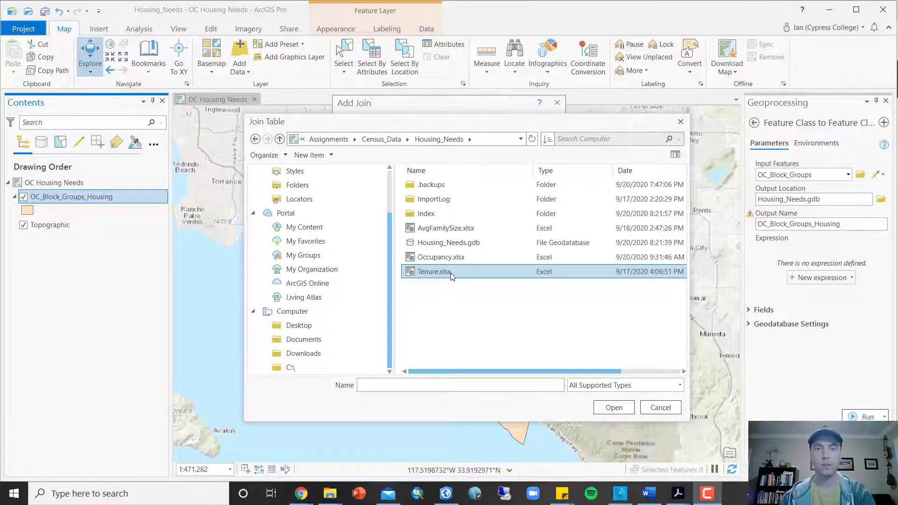
{"action": "double_click", "coordinate": [451, 274]}
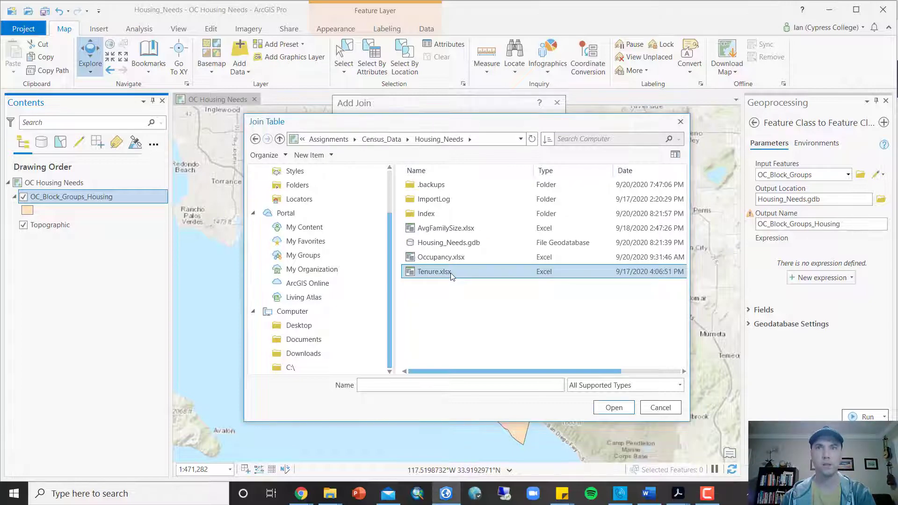
{"action": "left_click", "coordinate": [489, 186]}
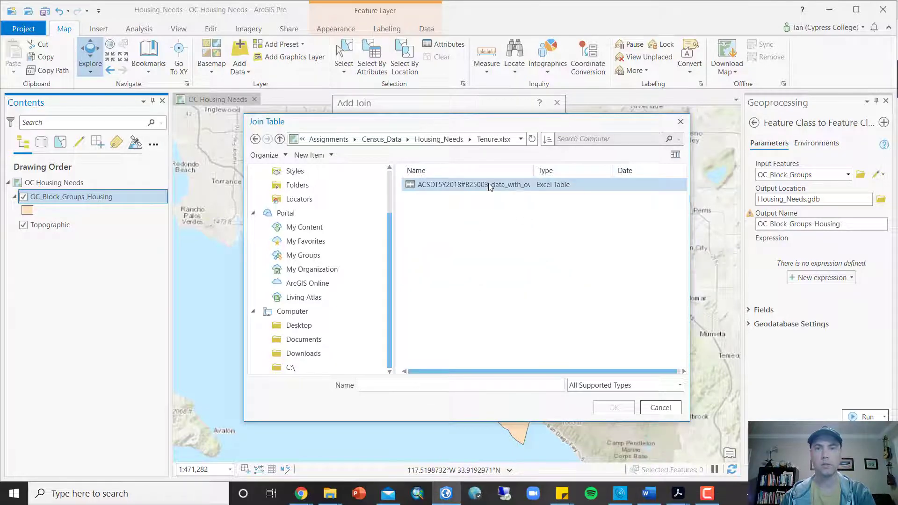
{"action": "left_click", "coordinate": [492, 188]}
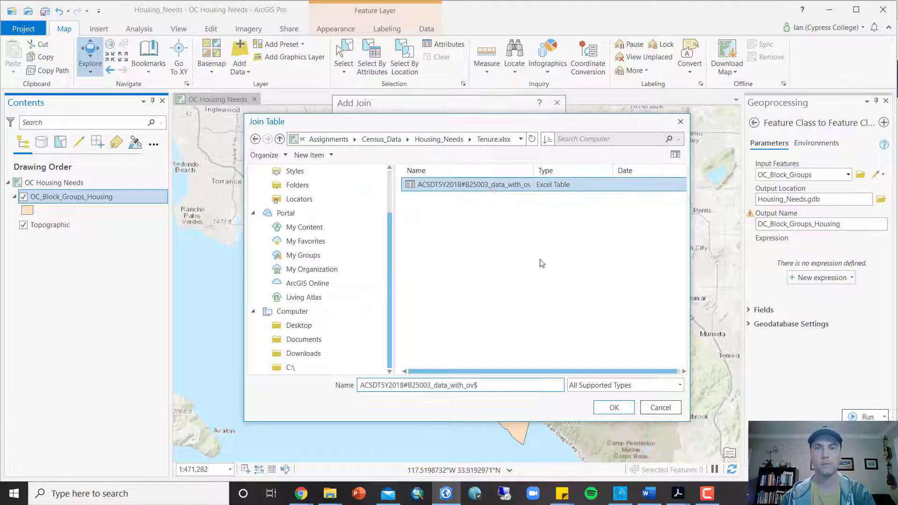
{"action": "left_click", "coordinate": [614, 407]}
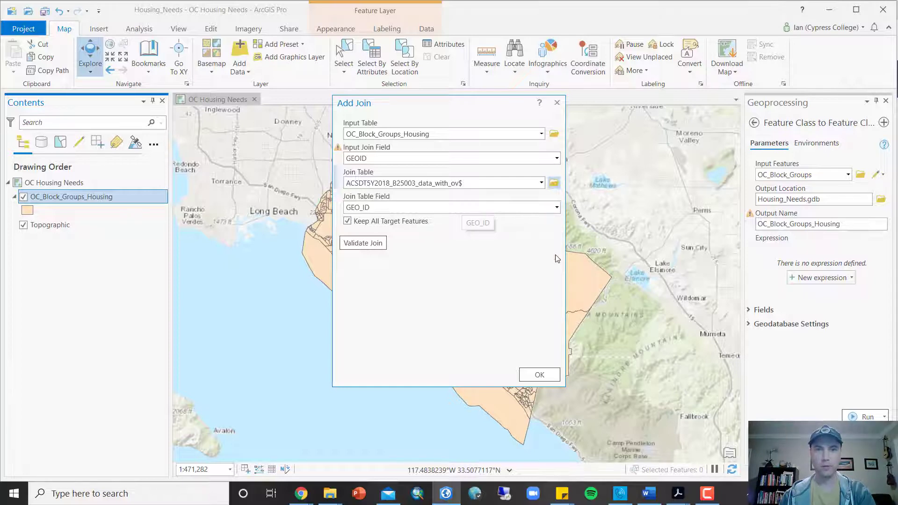
Step: Keep GEO_ID as the join table field and apply the tenure join
{"action": "left_click", "coordinate": [556, 208]}
{"action": "left_click", "coordinate": [557, 207]}
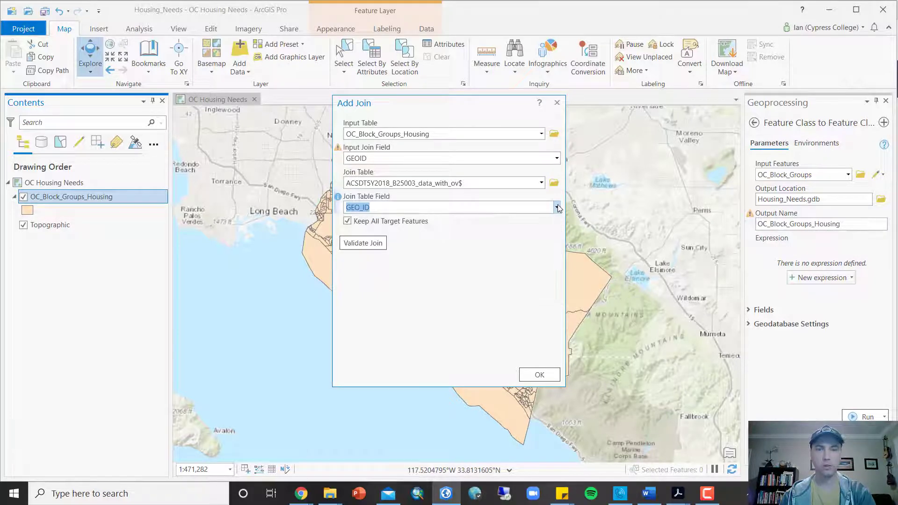
{"action": "left_click", "coordinate": [549, 374]}
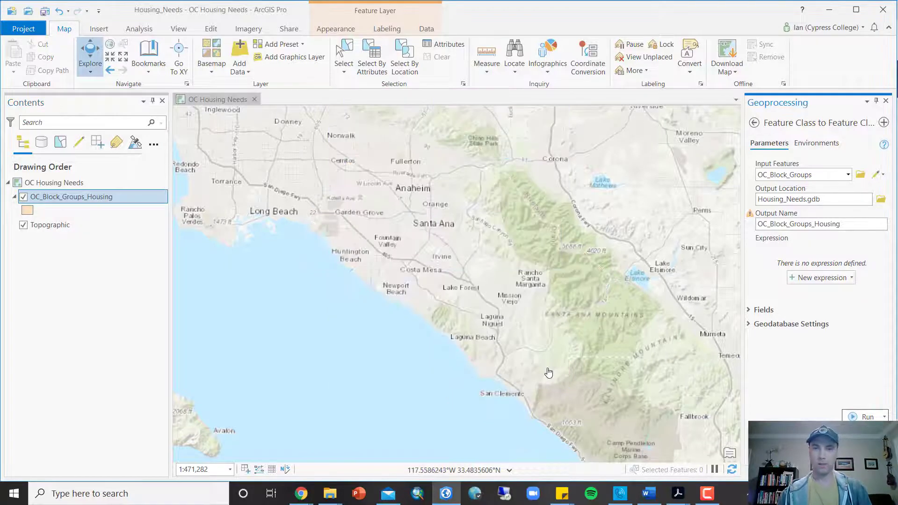
Step: Review the joined Total_Units, Owner_Occ, Renter_Occ and TenureIndex columns in the OC_Block_Groups_Housing attribute table
{"action": "right_click", "coordinate": [117, 195]}
{"action": "left_click", "coordinate": [158, 161]}
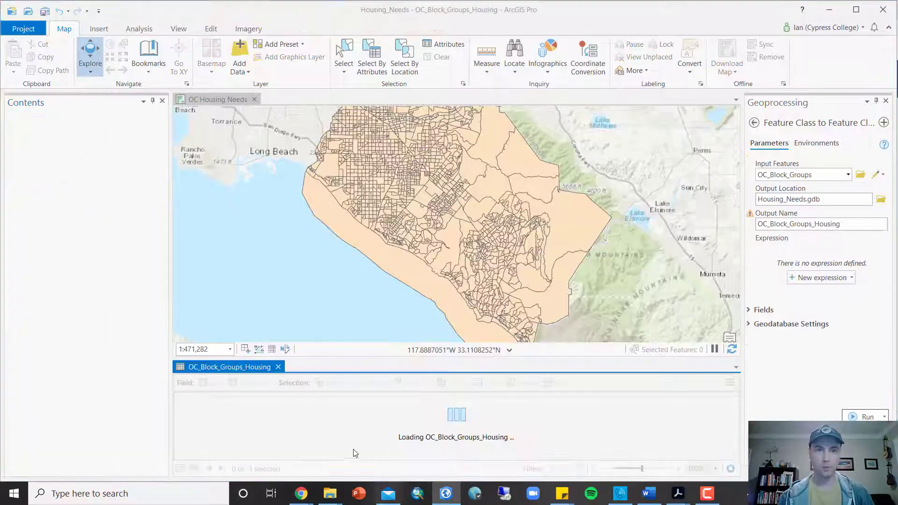
{"action": "left_click_drag", "start_coordinate": [314, 460], "coordinate": [592, 453]}
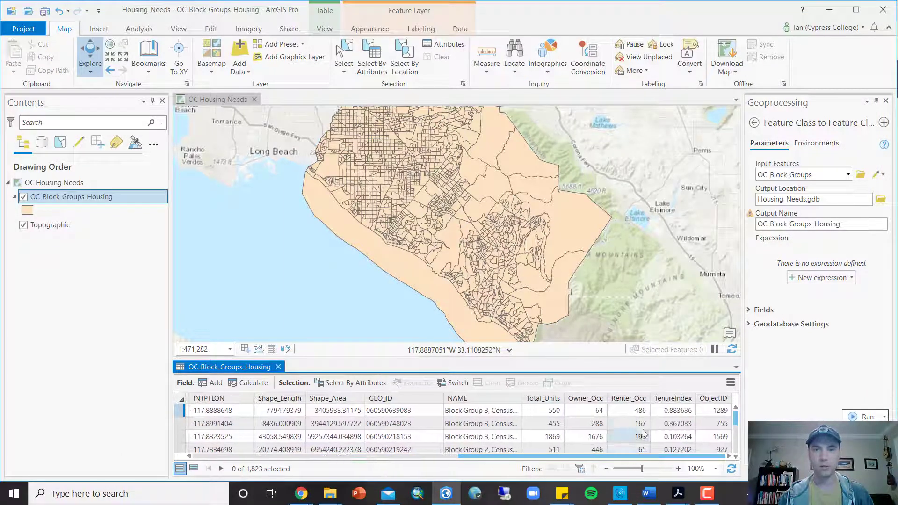
{"action": "left_click", "coordinate": [552, 402]}
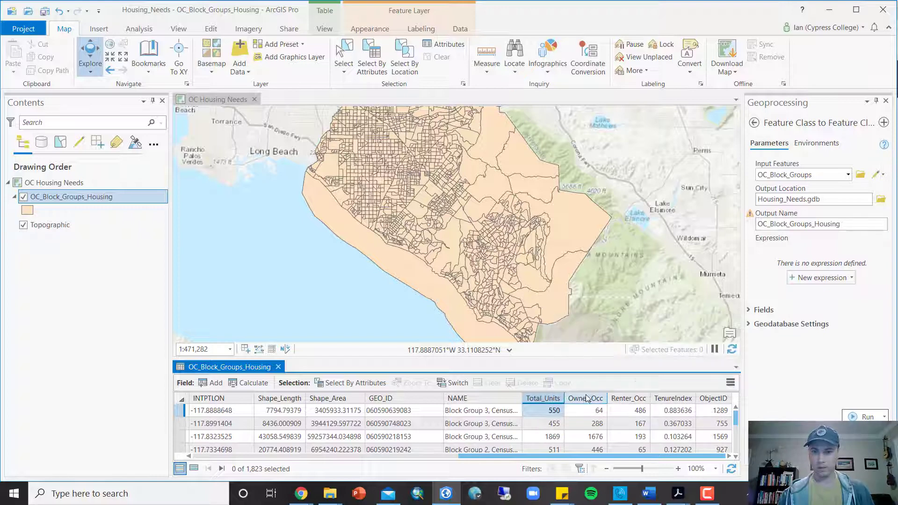
{"action": "left_click", "coordinate": [587, 399]}
{"action": "left_click", "coordinate": [626, 399]}
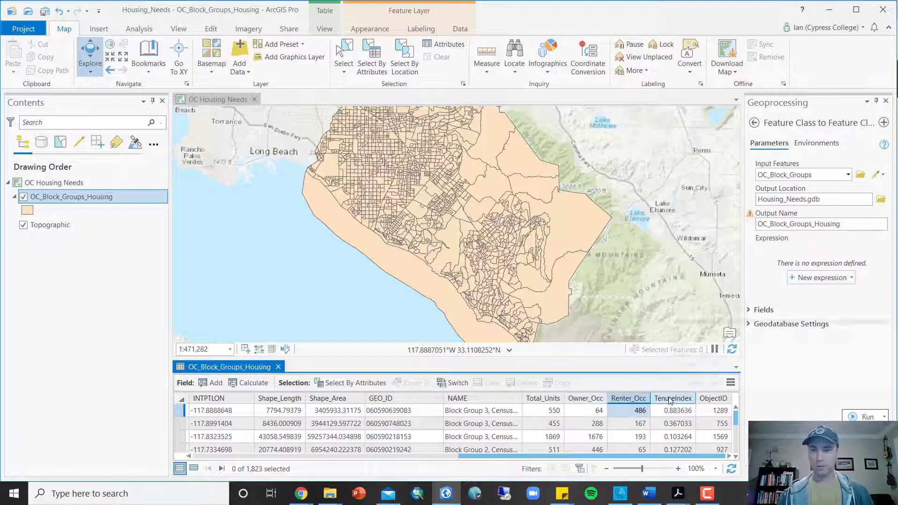
{"action": "left_click", "coordinate": [672, 398]}
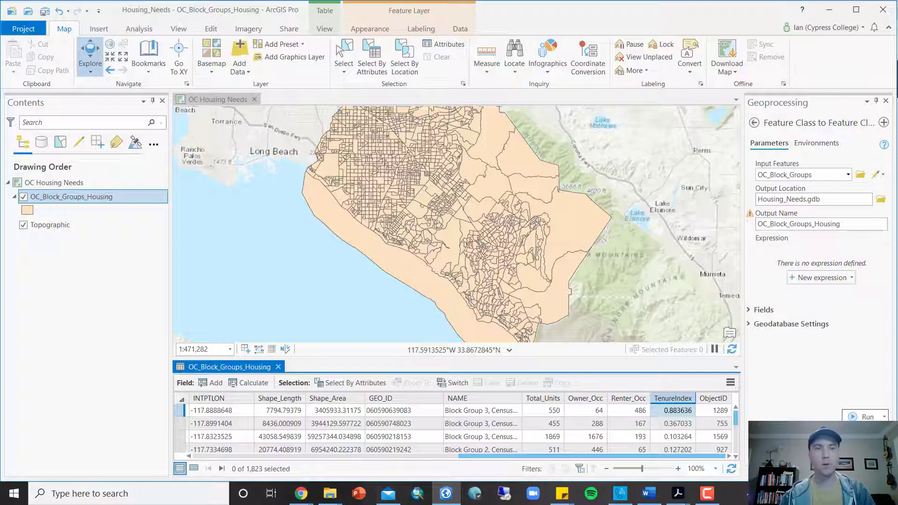
Step: Start a second join on OC_Block_Groups_Housing with OC_Block_Groups_Housing.GEOID as the input join field
{"action": "right_click", "coordinate": [57, 196]}
{"action": "mouse_move", "coordinate": [136, 245]}
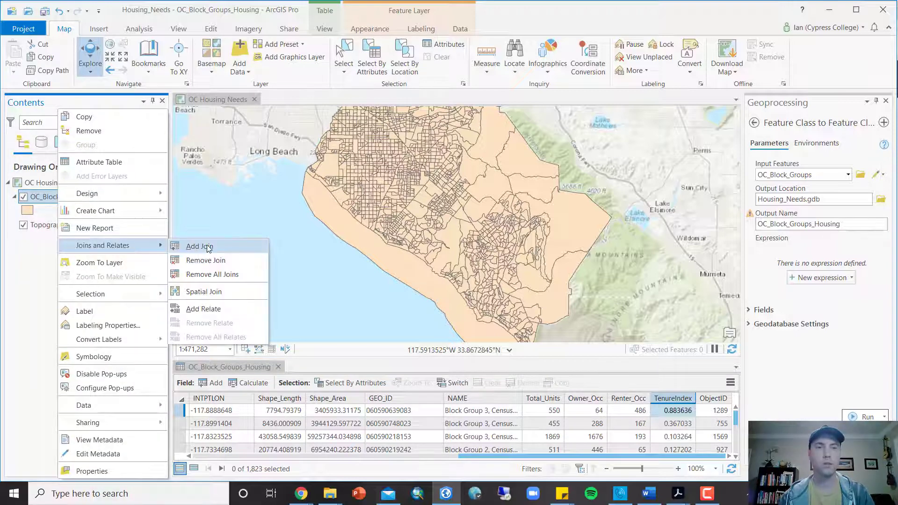
{"action": "left_click", "coordinate": [206, 246]}
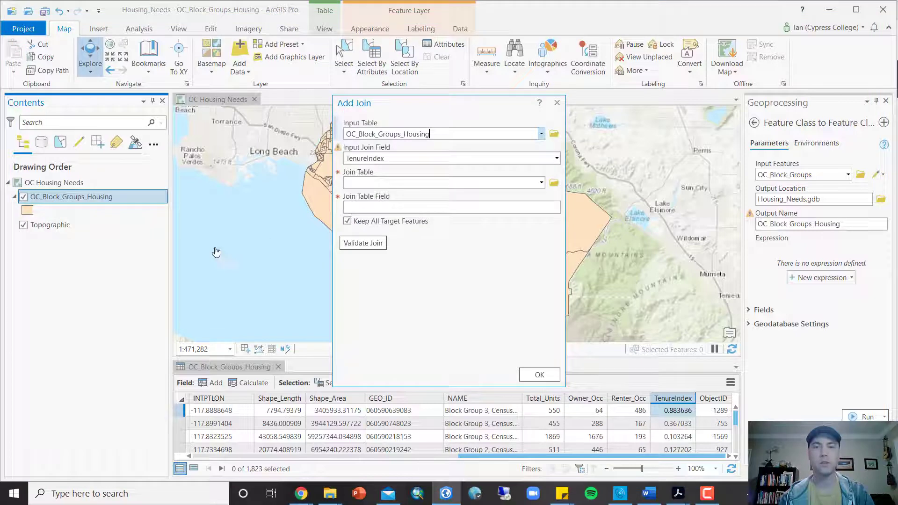
{"action": "left_click", "coordinate": [556, 158]}
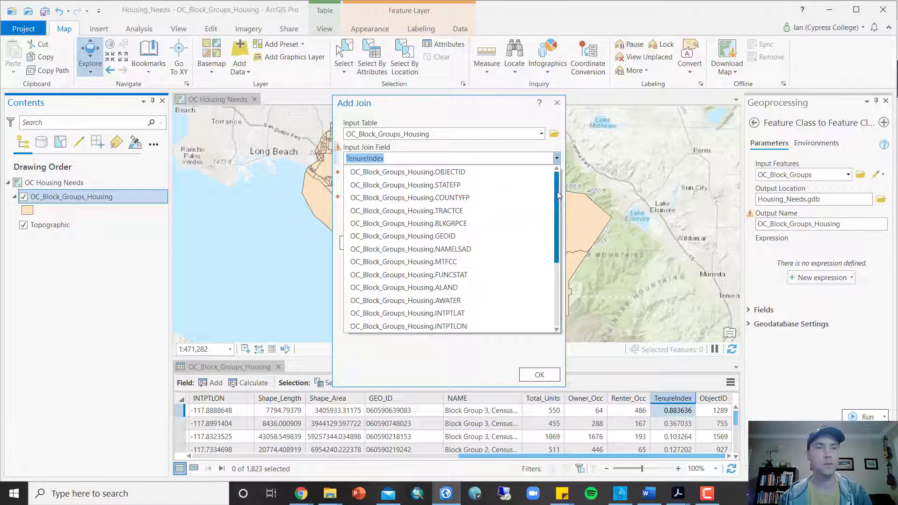
{"action": "left_click_drag", "start_coordinate": [559, 195], "coordinate": [552, 261]}
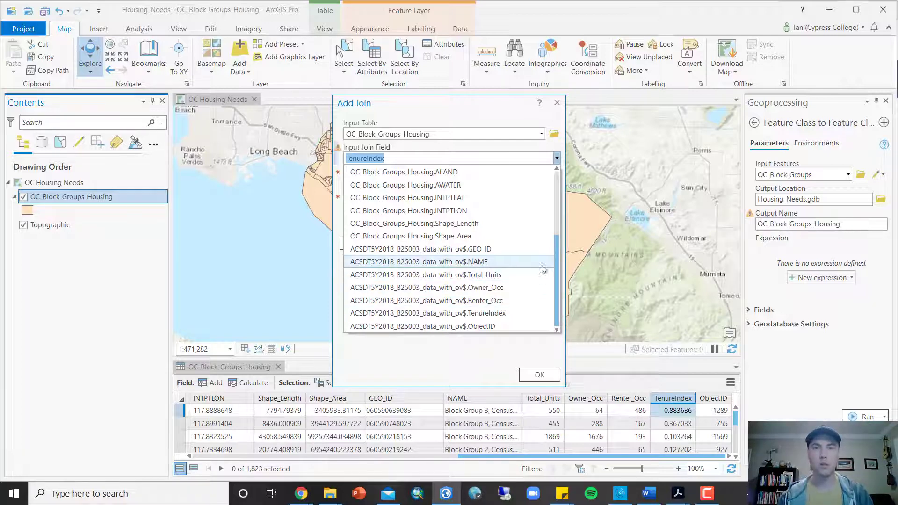
{"action": "left_click_drag", "start_coordinate": [555, 257], "coordinate": [556, 190]}
{"action": "left_click", "coordinate": [458, 237]}
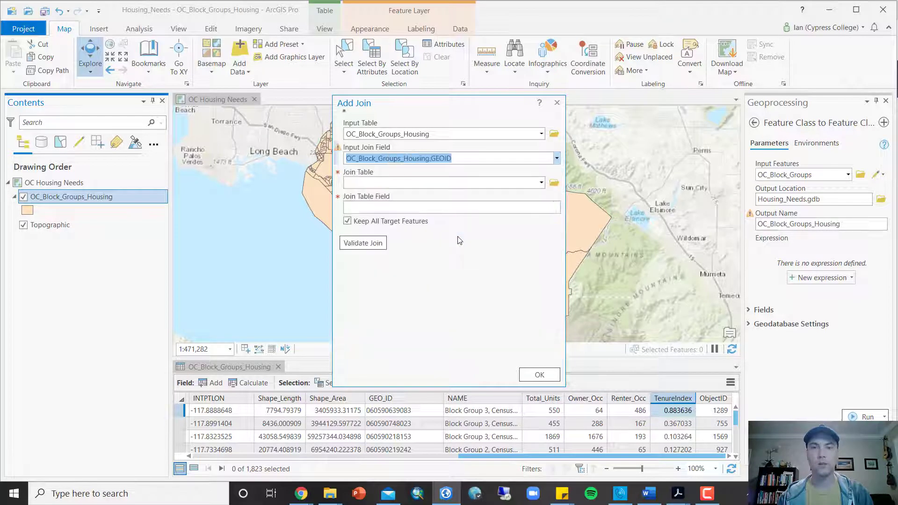
Step: Join the ACSDT5Y2018#B25014_data_with_ov$ sheet of Occupancy.xlsx from the Census_Data Housing_Needs folder, matching on its GEO_ID field
{"action": "left_click", "coordinate": [553, 185]}
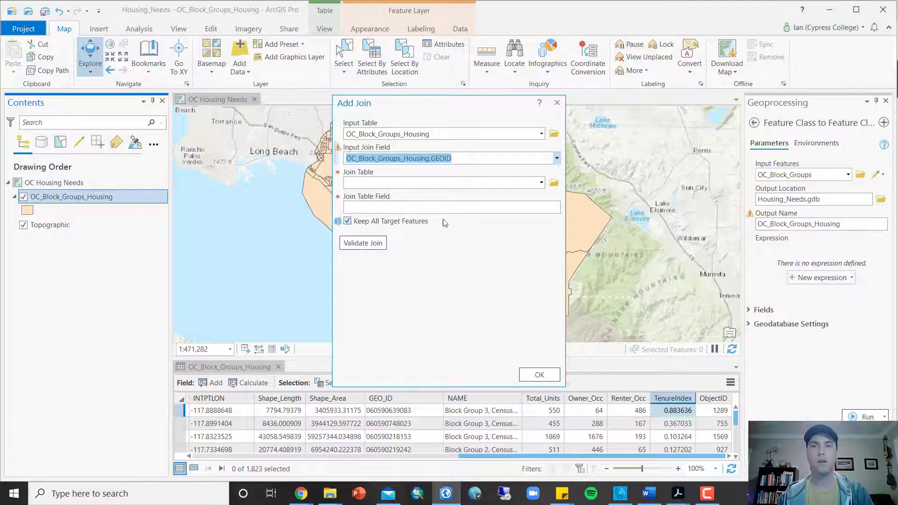
{"action": "left_click", "coordinate": [550, 184]}
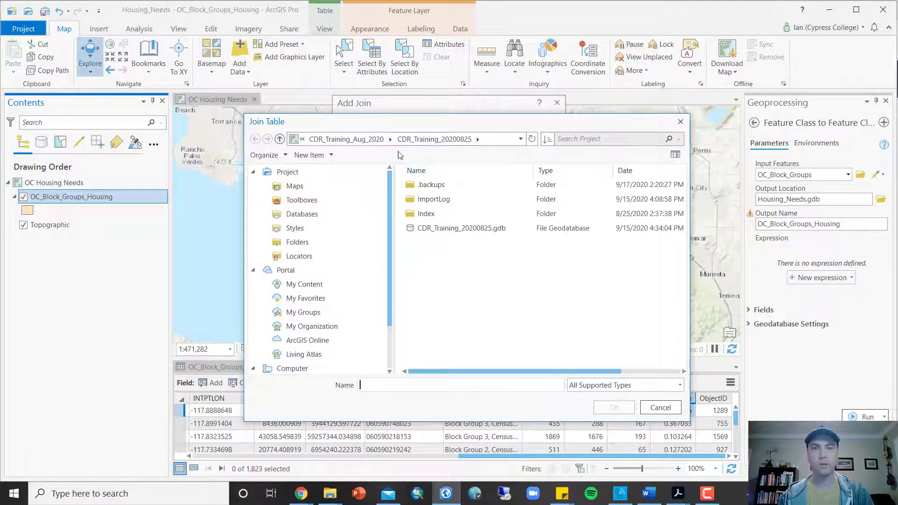
{"action": "left_click", "coordinate": [302, 242]}
{"action": "scroll", "coordinate": [348, 228], "scroll_direction": "down", "scroll_amount": 2}
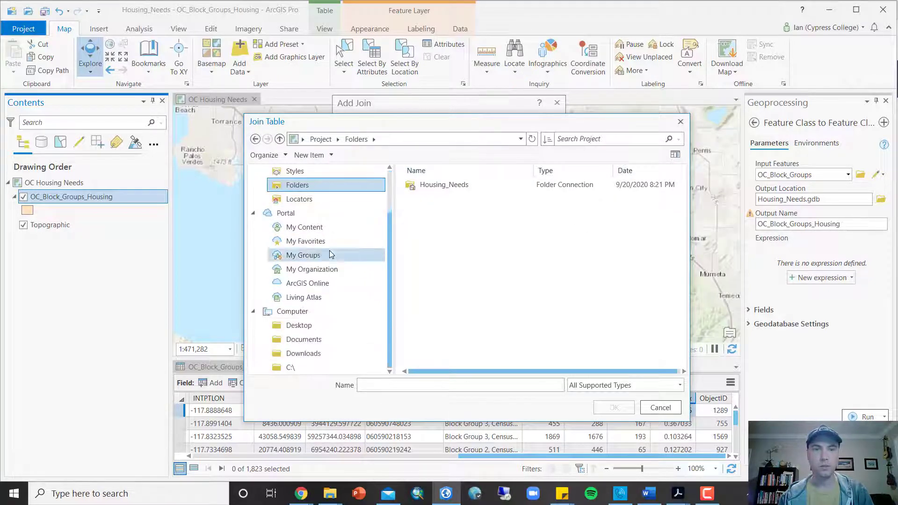
{"action": "left_click", "coordinate": [299, 325]}
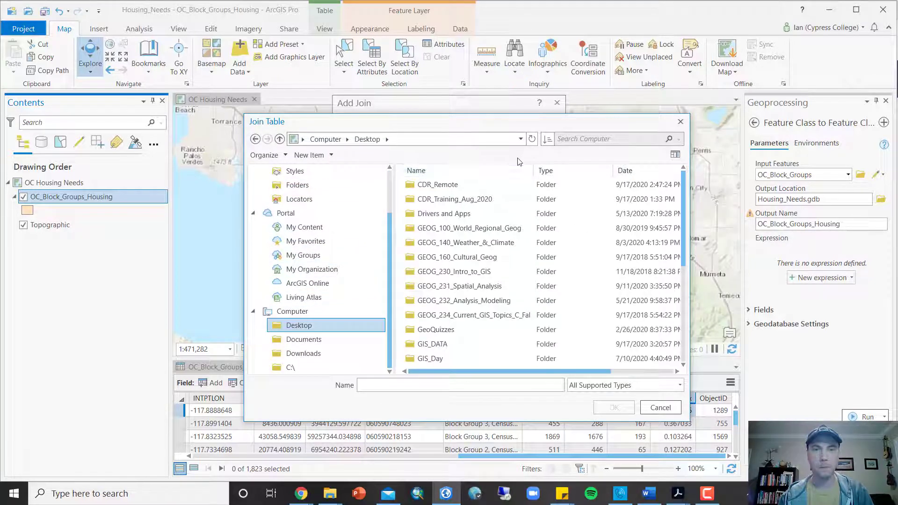
{"action": "double_click", "coordinate": [460, 286]}
{"action": "double_click", "coordinate": [450, 186]}
{"action": "double_click", "coordinate": [450, 185]}
{"action": "double_click", "coordinate": [452, 186]}
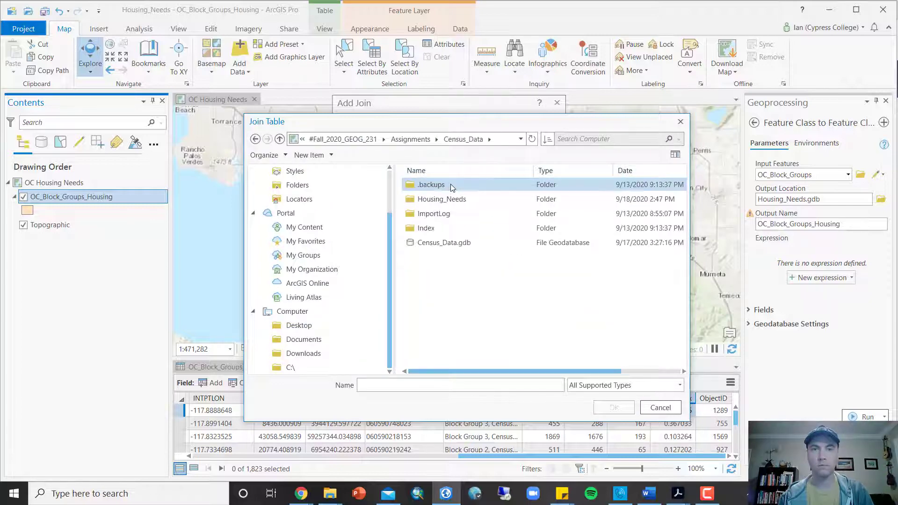
{"action": "double_click", "coordinate": [450, 200]}
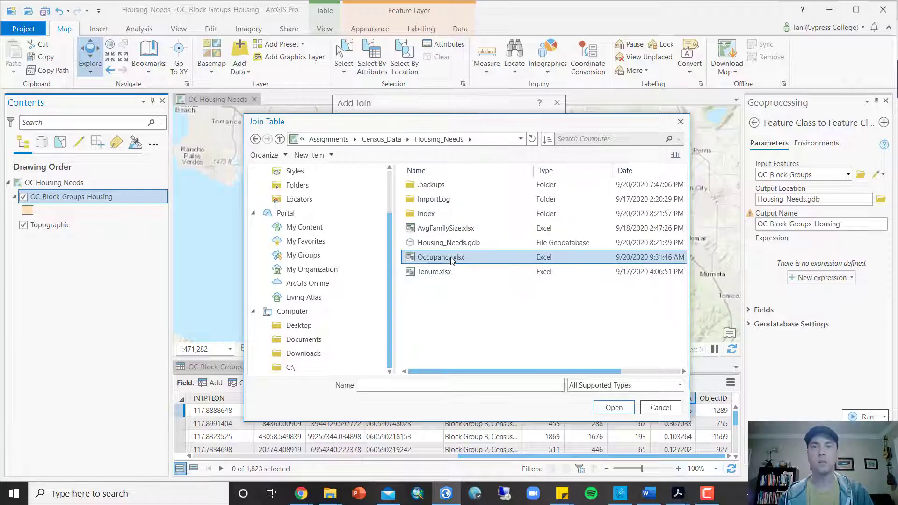
{"action": "double_click", "coordinate": [451, 258]}
{"action": "left_click", "coordinate": [482, 188]}
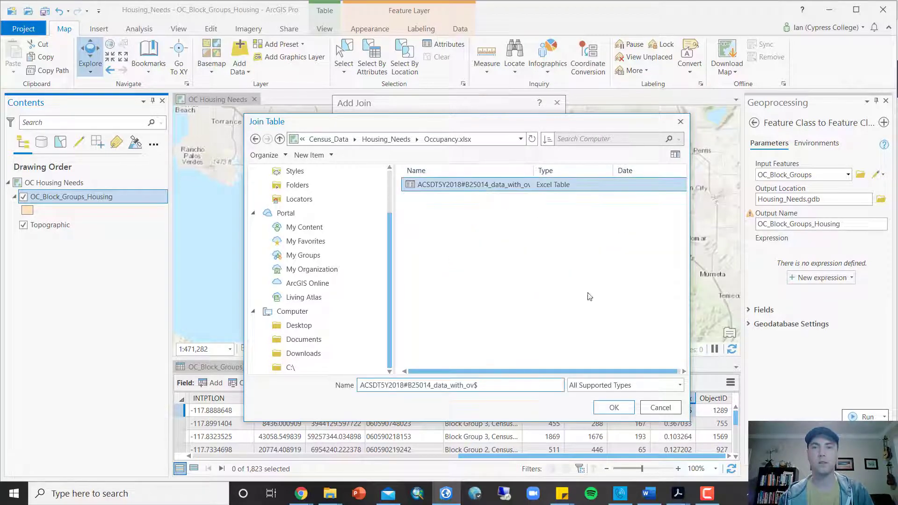
{"action": "left_click", "coordinate": [614, 408]}
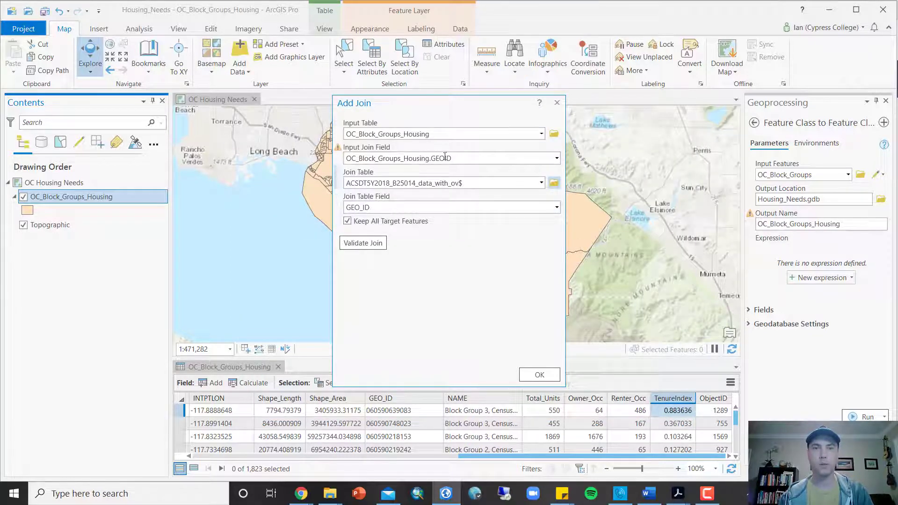
{"action": "left_click", "coordinate": [538, 374]}
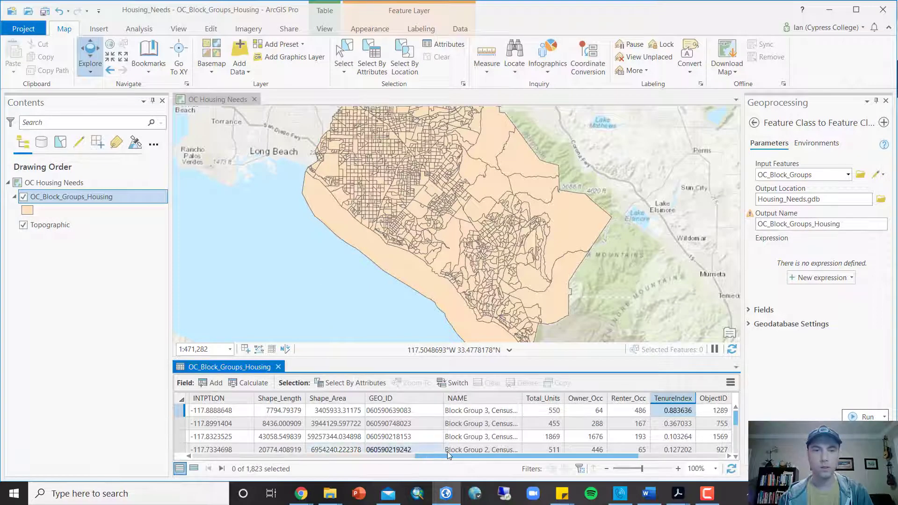
Step: Review the joined PPR_2Plus and PPRIndex columns in the OC_Block_Groups_Housing attribute table
{"action": "left_click_drag", "start_coordinate": [457, 458], "coordinate": [553, 458]}
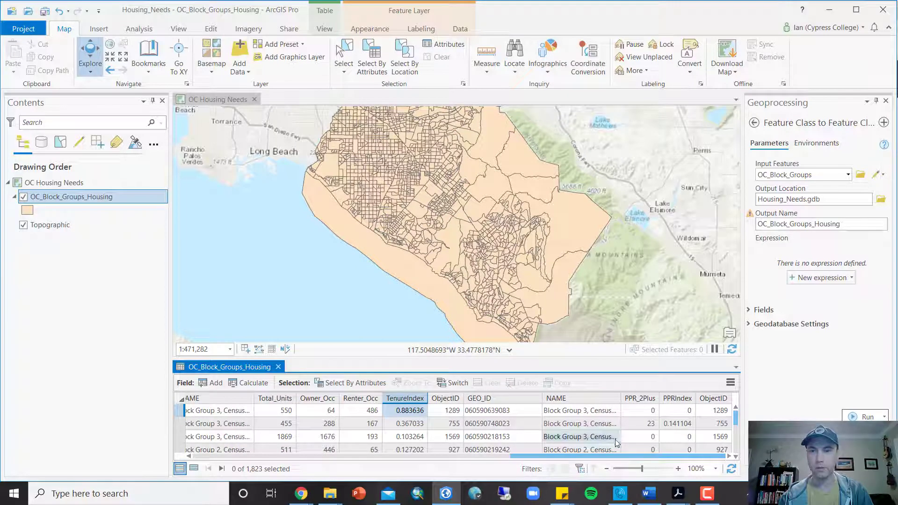
{"action": "left_click", "coordinate": [640, 401]}
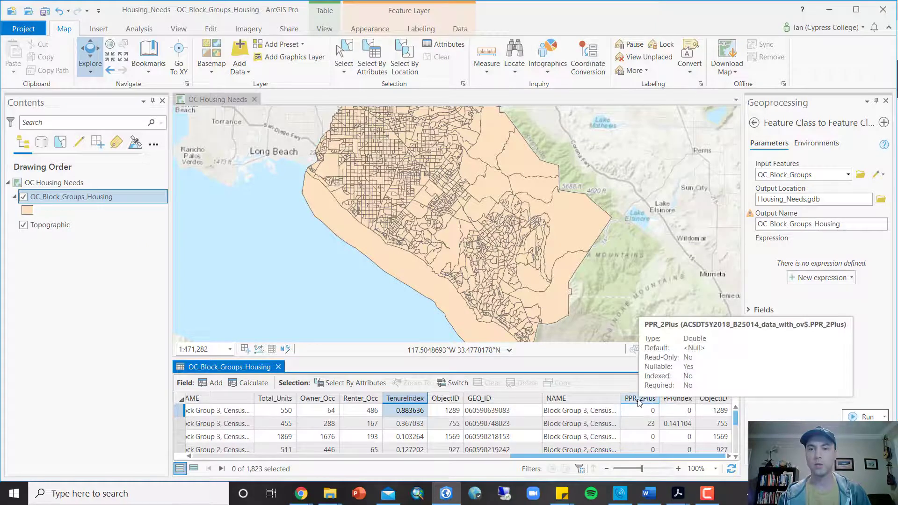
{"action": "left_click", "coordinate": [680, 401]}
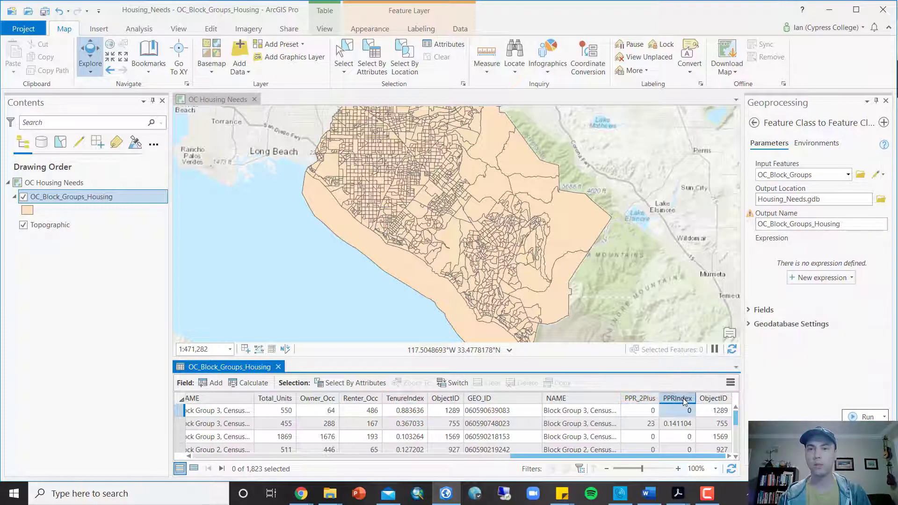
{"action": "scroll", "coordinate": [671, 409], "scroll_direction": "down", "scroll_amount": 5}
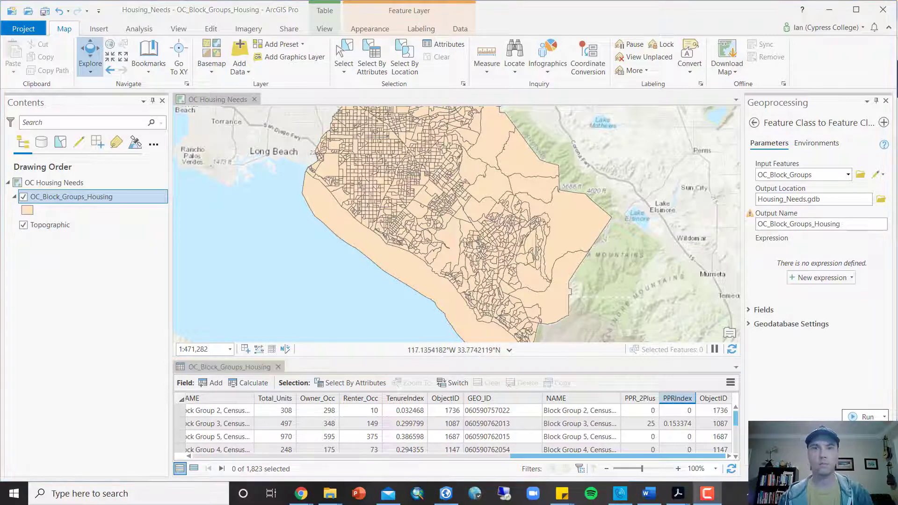
Step: Start a third join on OC_Block_Groups_Housing with OC_Block_Groups_Housing.GEOID as the input join field
{"action": "right_click", "coordinate": [108, 199]}
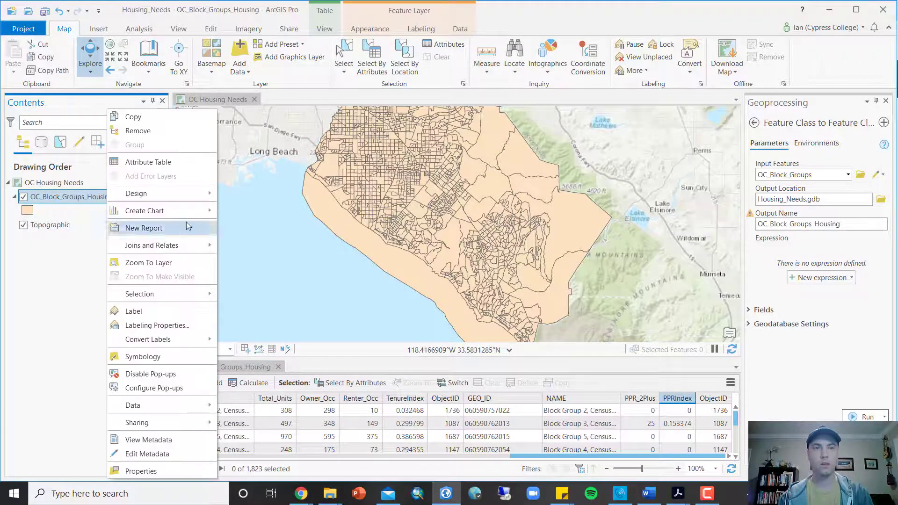
{"action": "mouse_move", "coordinate": [180, 251]}
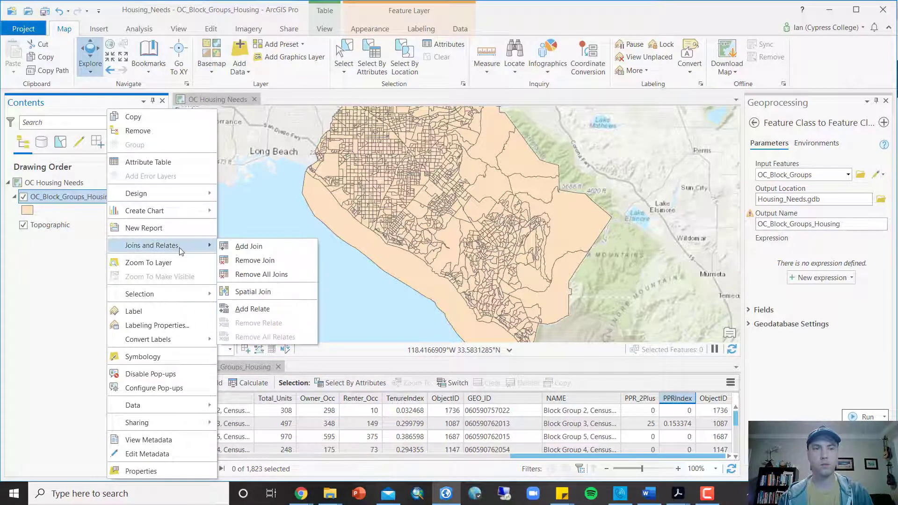
{"action": "left_click", "coordinate": [253, 247]}
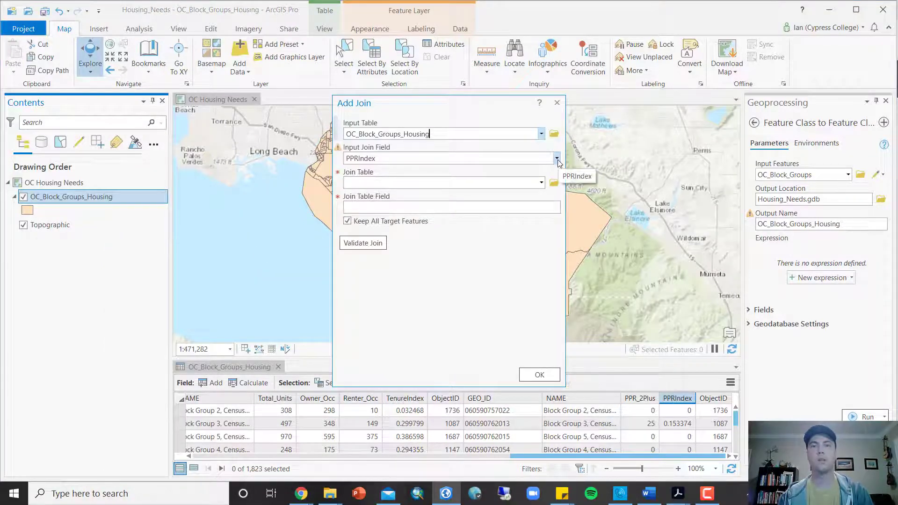
{"action": "left_click", "coordinate": [556, 158]}
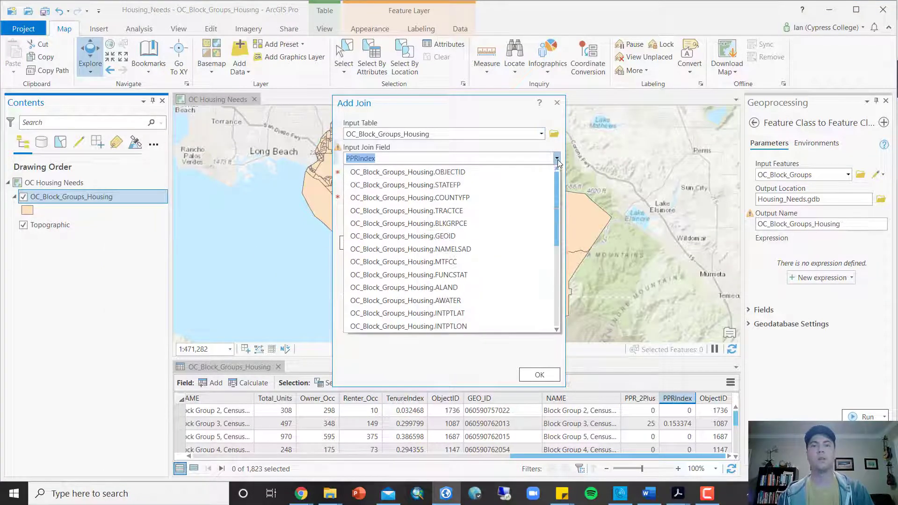
{"action": "left_click", "coordinate": [456, 236]}
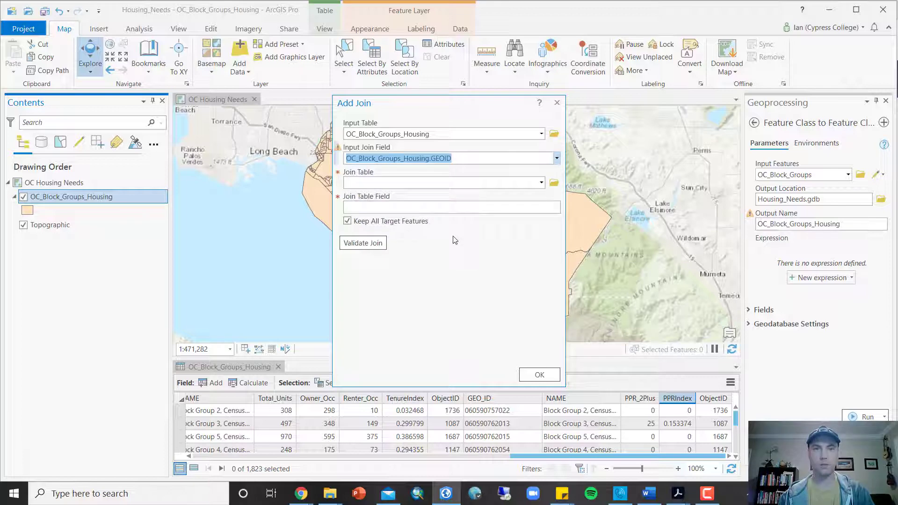
Step: Join the ACSDT5Y2018#B19013_data_with_ov$ sheet of OC_HH_Income.xlsx from the Assignments Week 4 - Census folder, matching on its GEO_ID field
{"action": "left_click", "coordinate": [554, 184]}
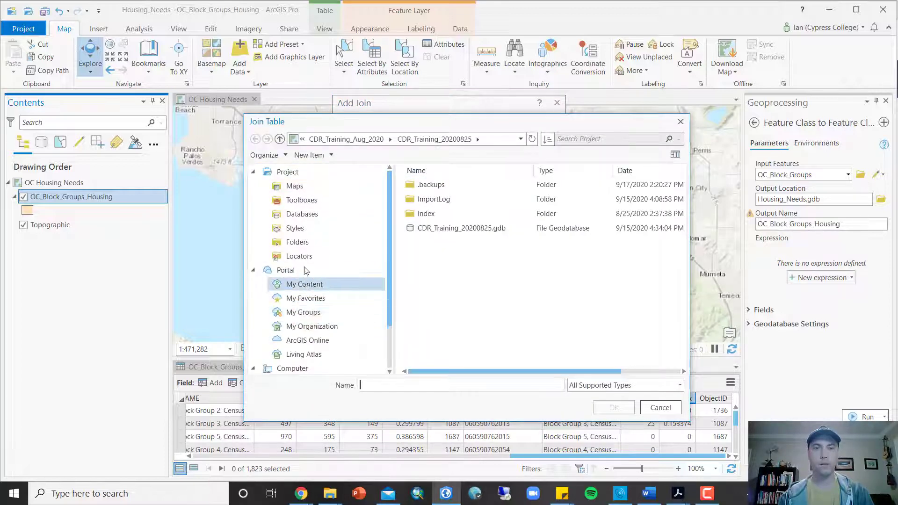
{"action": "scroll", "coordinate": [345, 291], "scroll_direction": "down", "scroll_amount": 2}
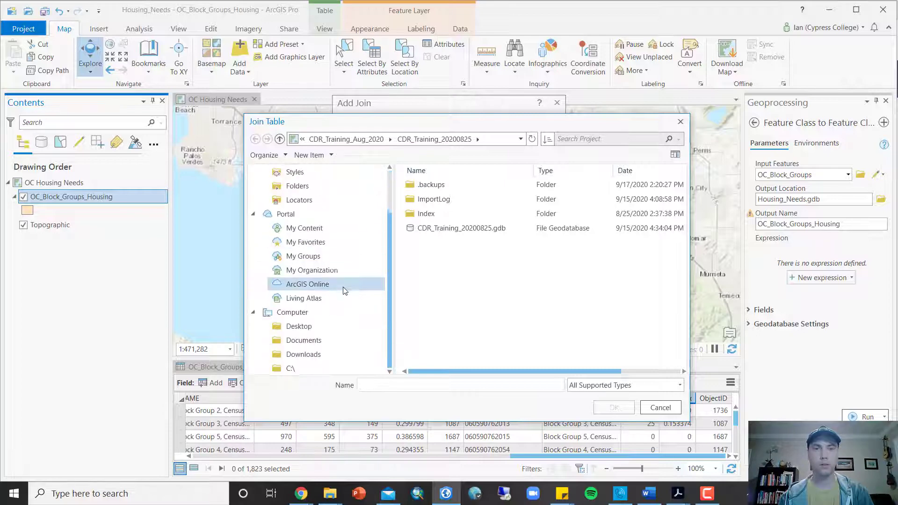
{"action": "left_click", "coordinate": [315, 327]}
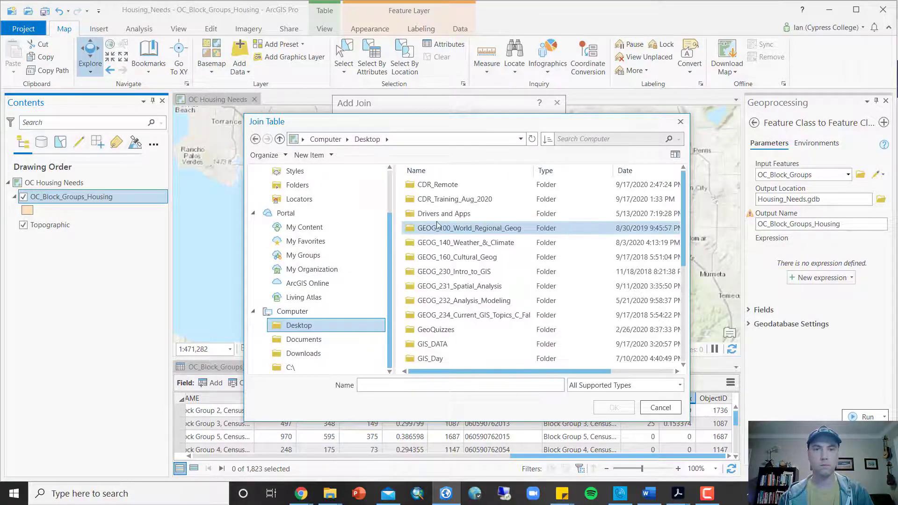
{"action": "double_click", "coordinate": [456, 286]}
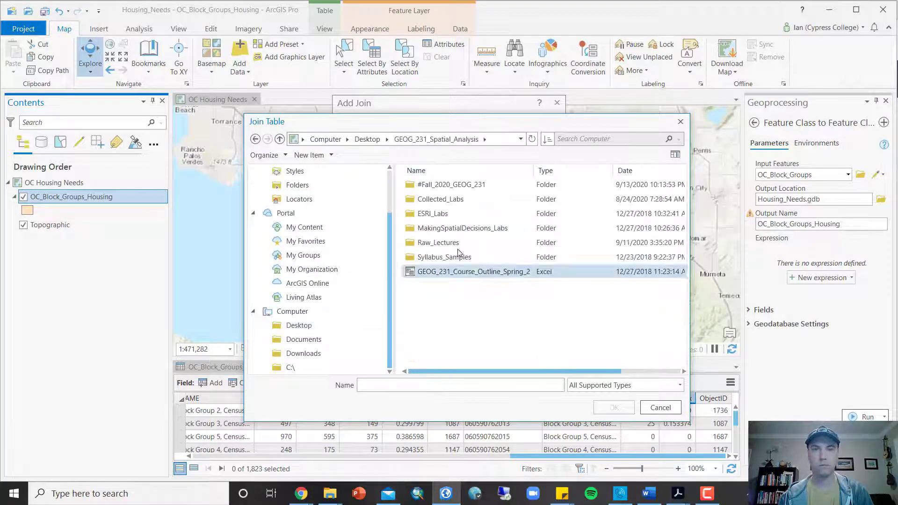
{"action": "double_click", "coordinate": [452, 186]}
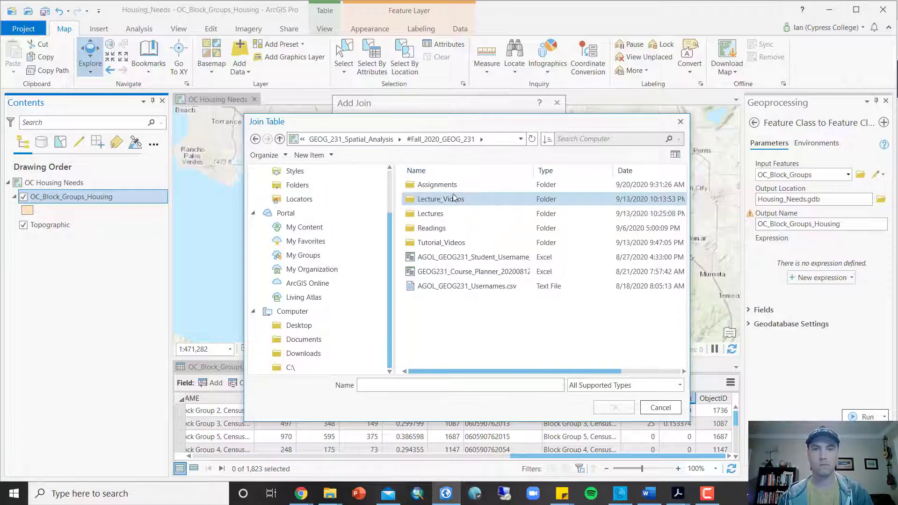
{"action": "double_click", "coordinate": [452, 189]}
{"action": "double_click", "coordinate": [456, 199]}
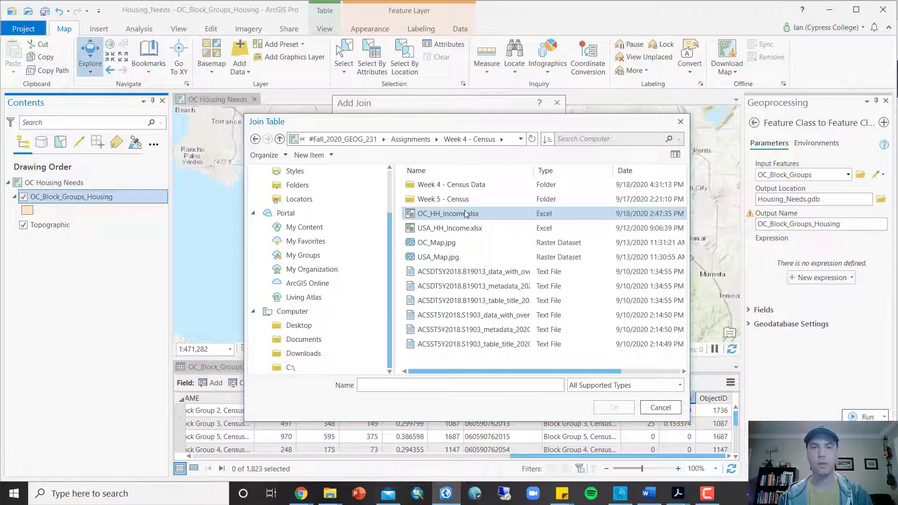
{"action": "double_click", "coordinate": [466, 214]}
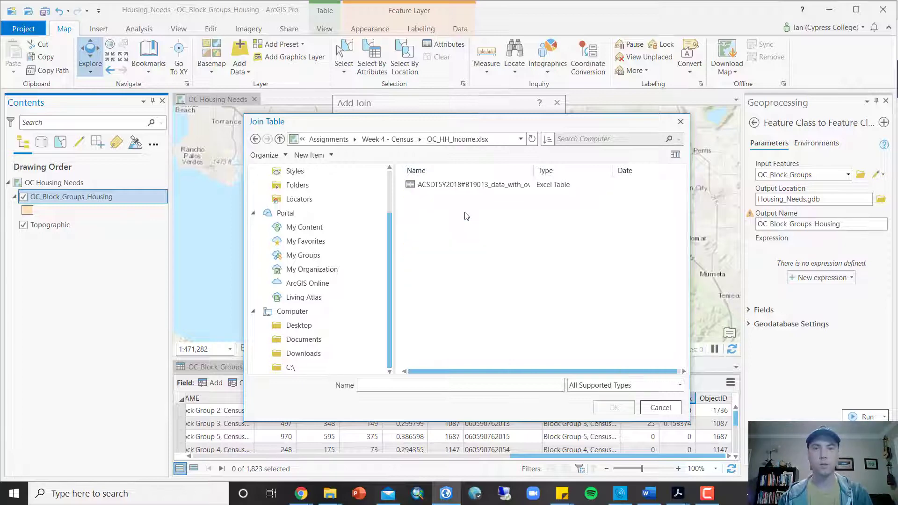
{"action": "left_click", "coordinate": [463, 185]}
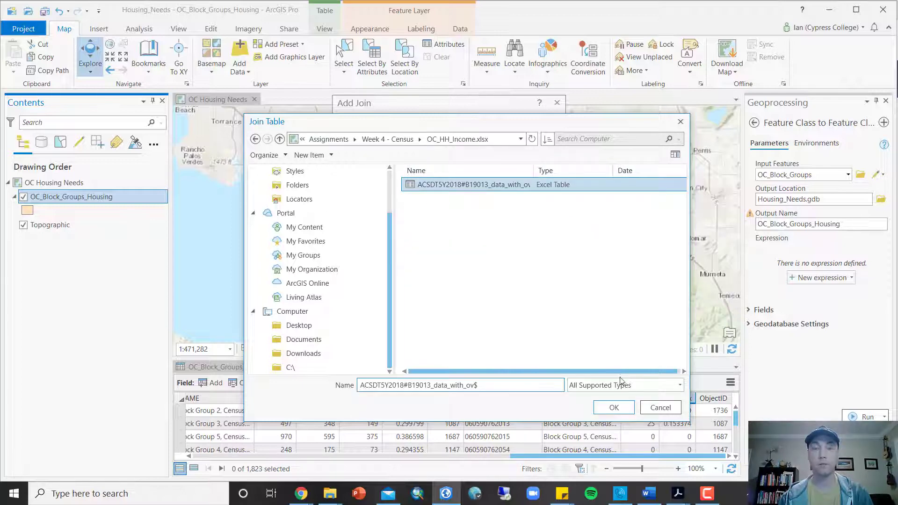
{"action": "left_click", "coordinate": [615, 407]}
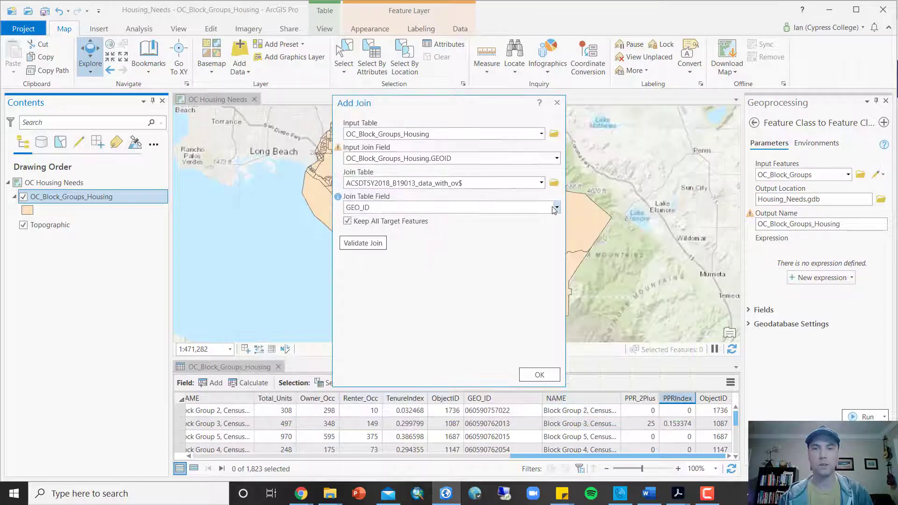
{"action": "left_click", "coordinate": [539, 374]}
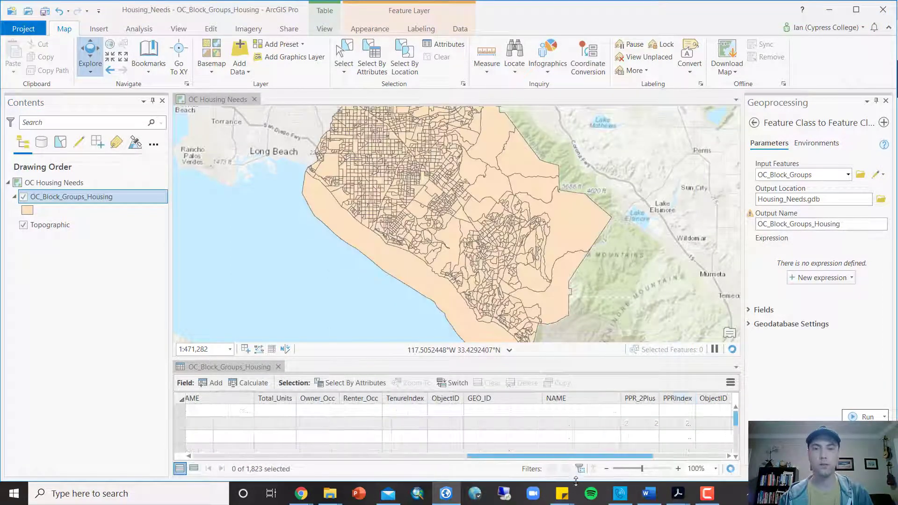
Step: Review the joined HH_Income and IncomeIndex columns in the OC_Block_Groups_Housing attribute table
{"action": "left_click_drag", "start_coordinate": [557, 457], "coordinate": [664, 460]}
{"action": "left_click", "coordinate": [631, 397]}
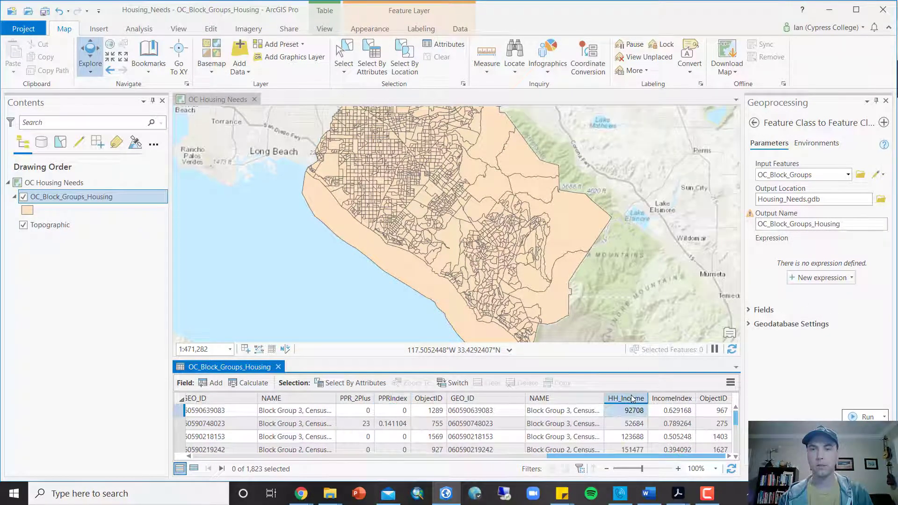
{"action": "left_click", "coordinate": [667, 401], "text": "ctrl"}
{"action": "left_click", "coordinate": [668, 398]}
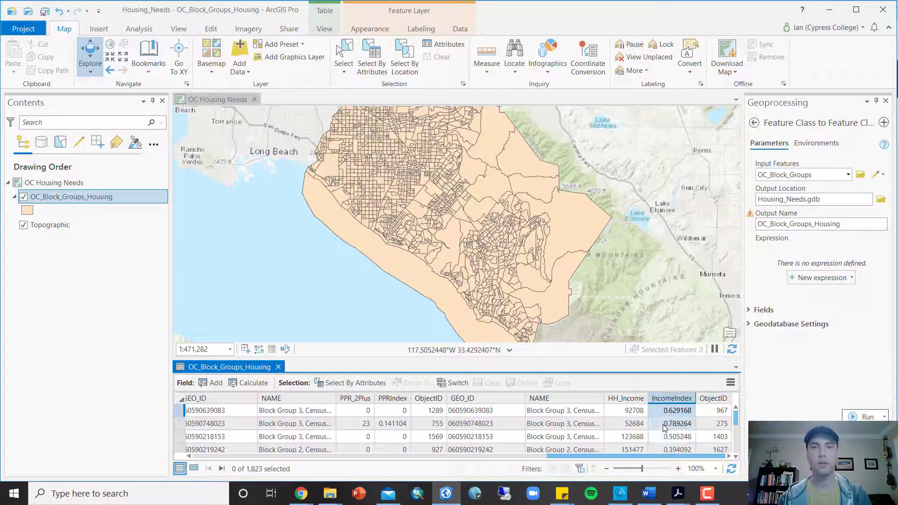
{"action": "mouse_move", "coordinate": [675, 456]}
{"action": "left_mouse_down"}
{"action": "mouse_move", "coordinate": [510, 456]}
{"action": "mouse_move", "coordinate": [688, 457]}
{"action": "left_mouse_up"}
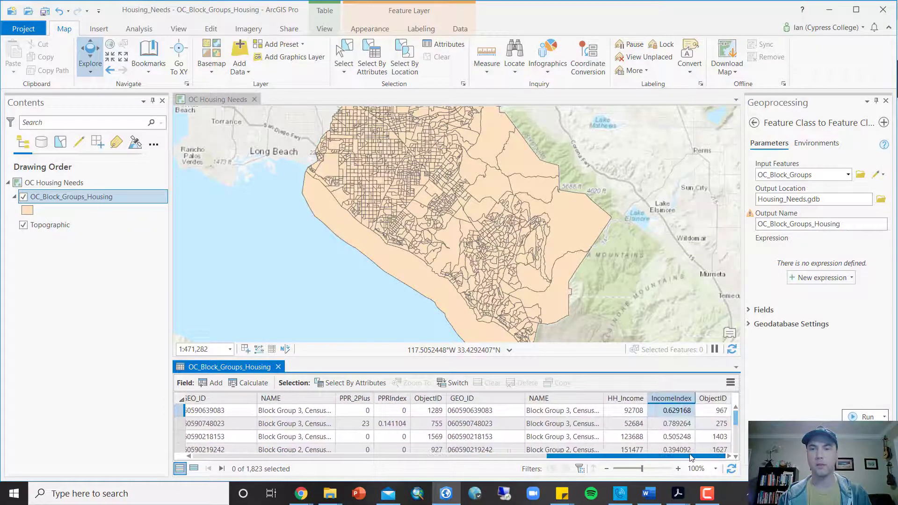
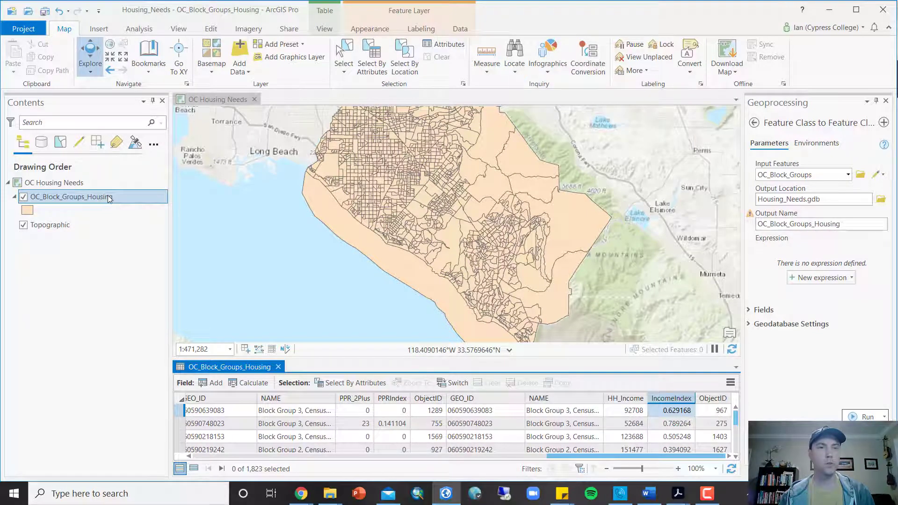
Step: Add a new field named MasterIndex to OC_Block_Groups_Housing
{"action": "left_click", "coordinate": [210, 383]}
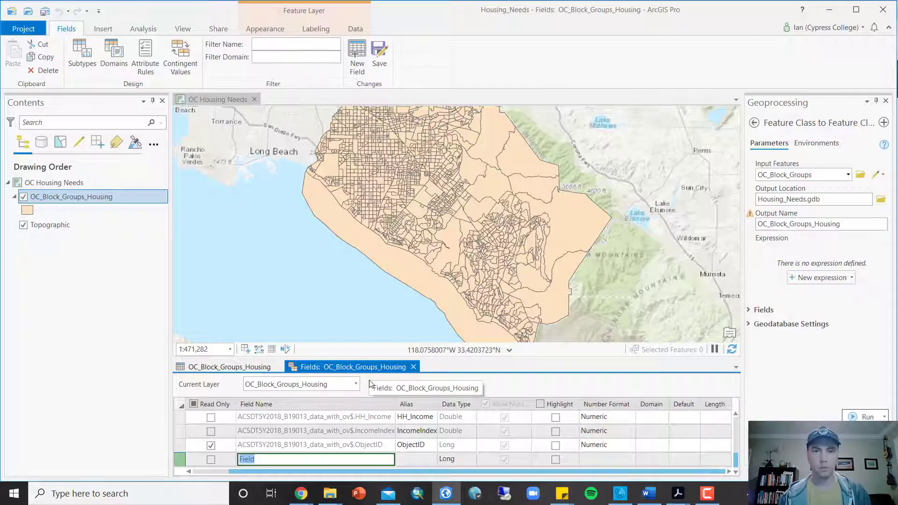
{"action": "left_click_drag", "start_coordinate": [370, 357], "coordinate": [368, 247]}
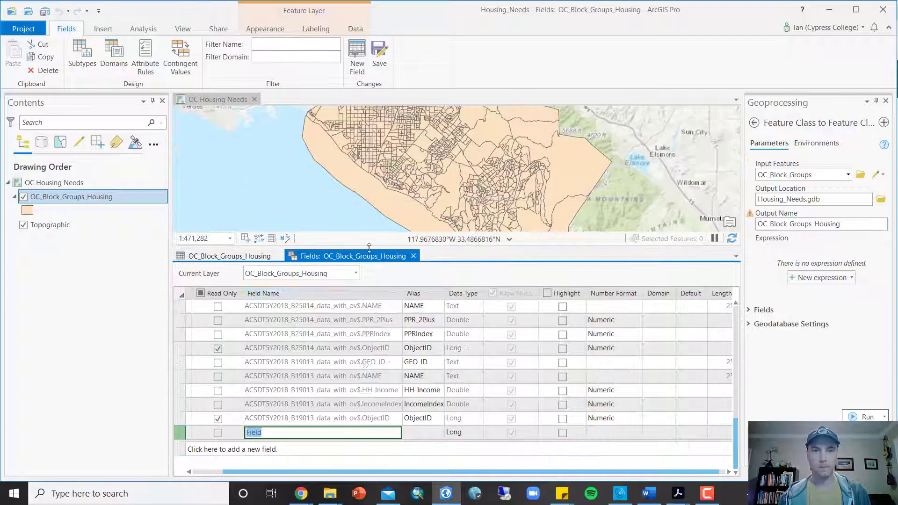
{"action": "scroll", "coordinate": [363, 360], "scroll_direction": "up", "scroll_amount": 8}
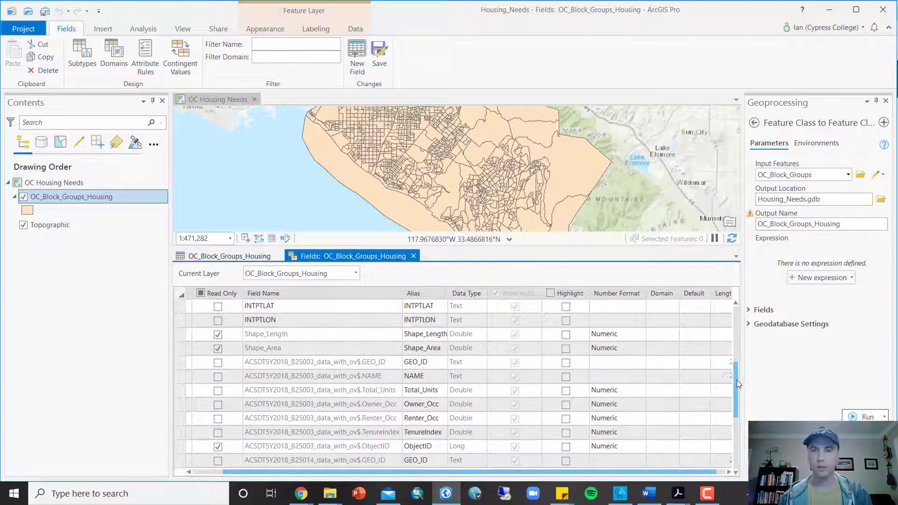
{"action": "left_click_drag", "start_coordinate": [737, 364], "coordinate": [735, 445]}
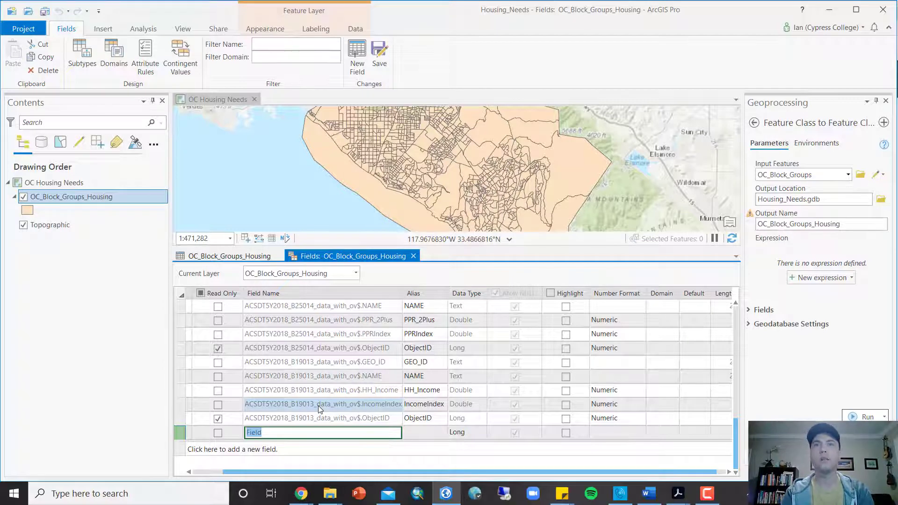
{"action": "type", "text": "MasterIndex"}
{"action": "key", "text": "Return"}
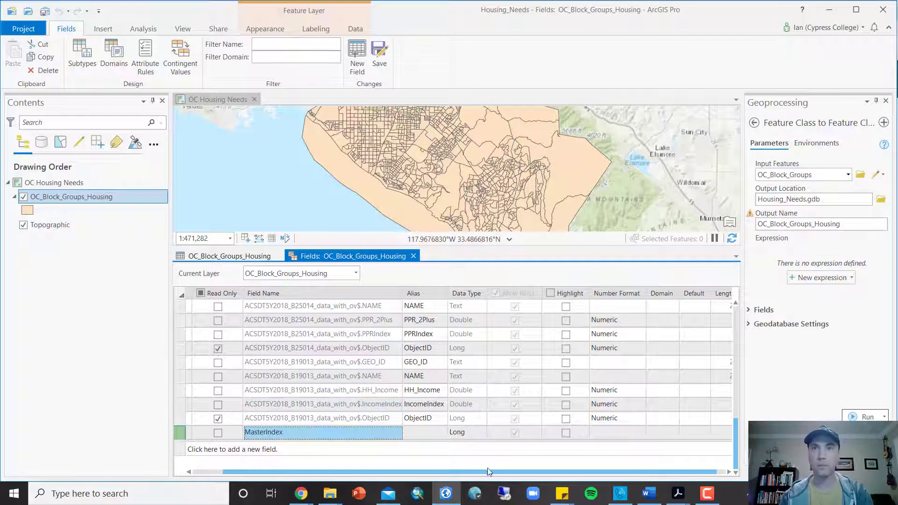
Step: Set the MasterIndex field's data type to Double and turn on its highlighting
{"action": "left_click", "coordinate": [483, 435]}
{"action": "left_click", "coordinate": [483, 435]}
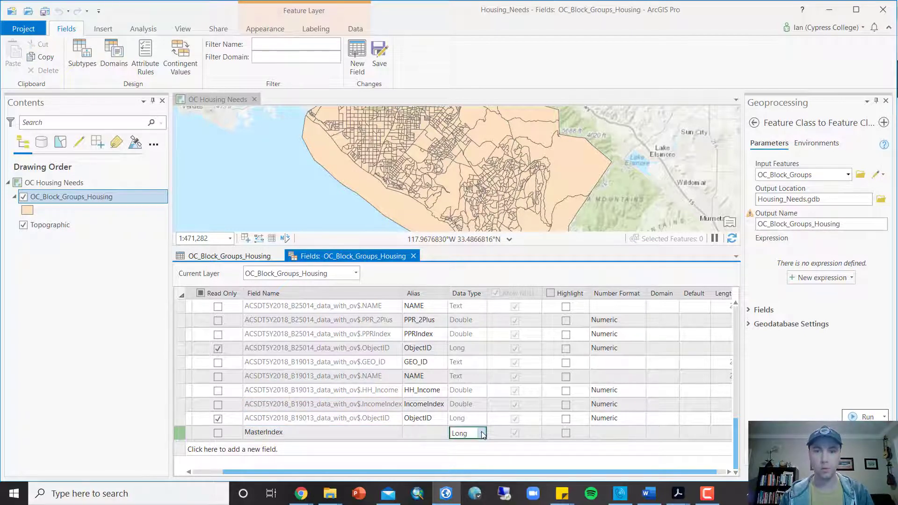
{"action": "left_click", "coordinate": [481, 433]}
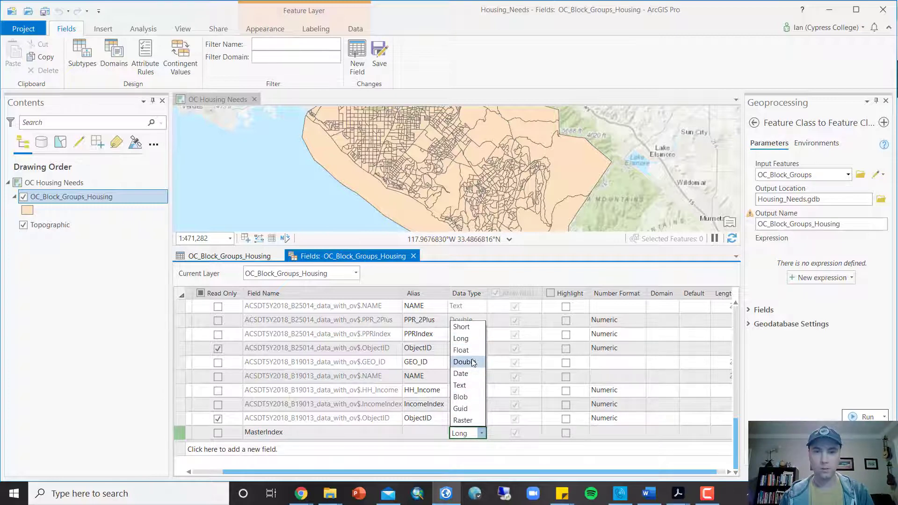
{"action": "left_click", "coordinate": [474, 363]}
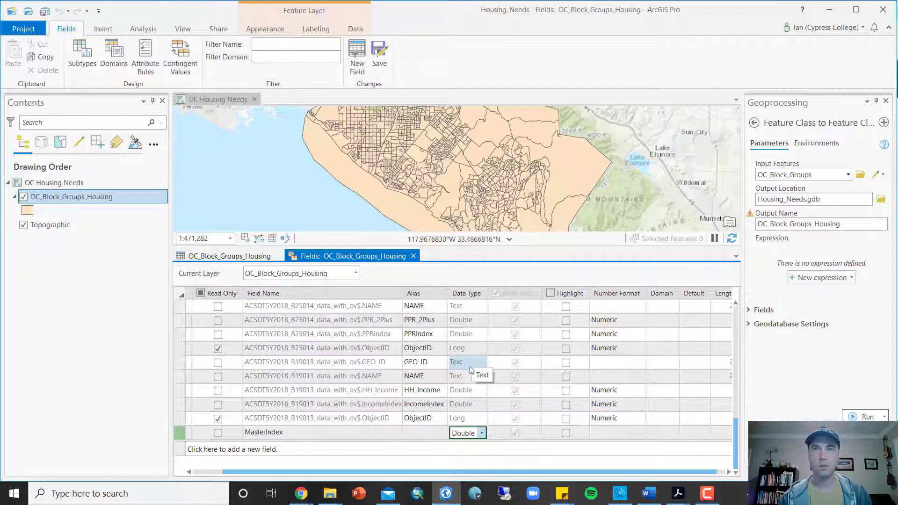
{"action": "left_click", "coordinate": [566, 433]}
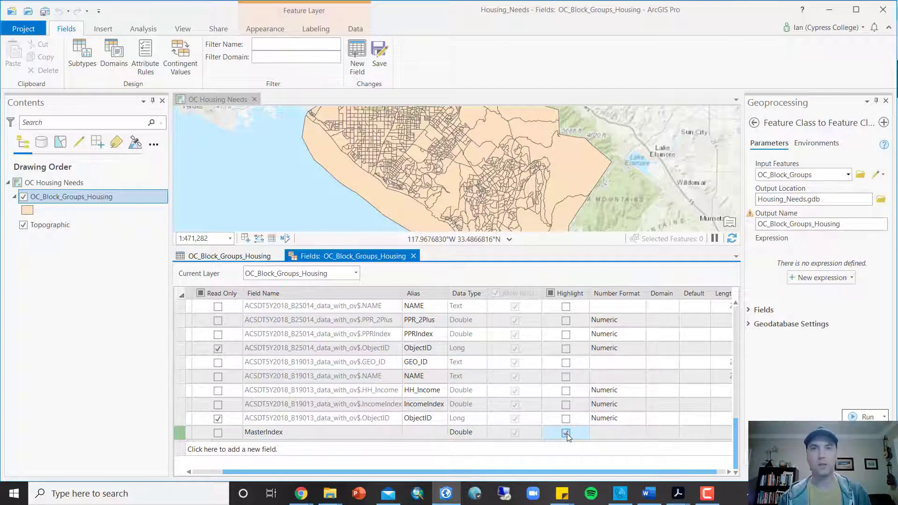
Step: Set the MasterIndex field's number format to Numeric and save the field changes to OC_Block_Groups_Housing
{"action": "left_click", "coordinate": [641, 432]}
{"action": "left_click", "coordinate": [640, 433]}
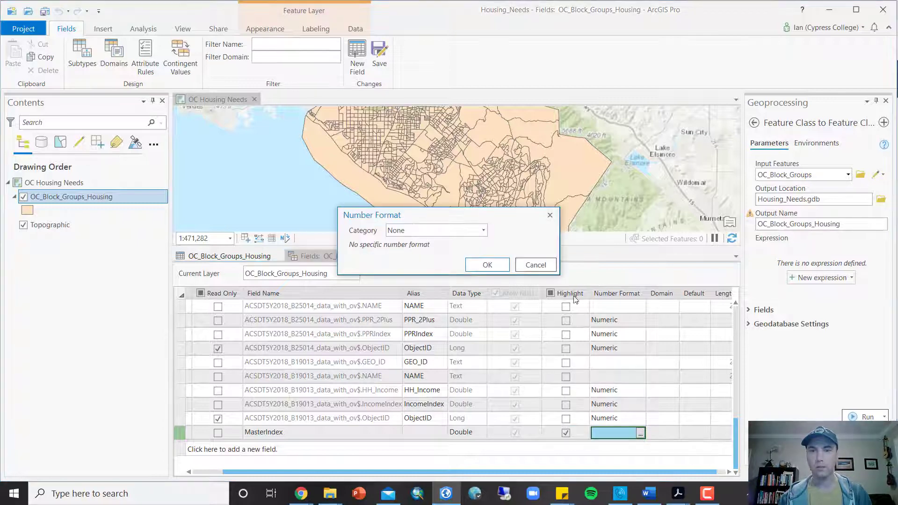
{"action": "left_click", "coordinate": [484, 231]}
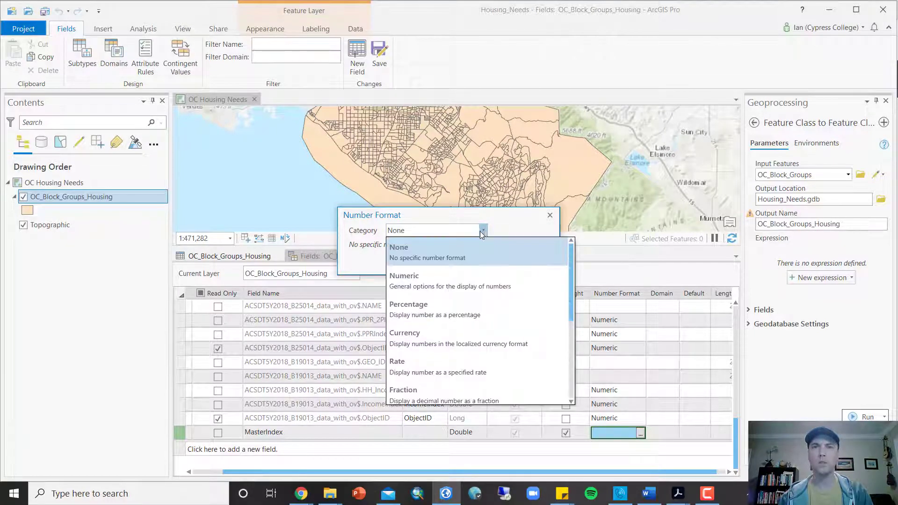
{"action": "left_click", "coordinate": [425, 288]}
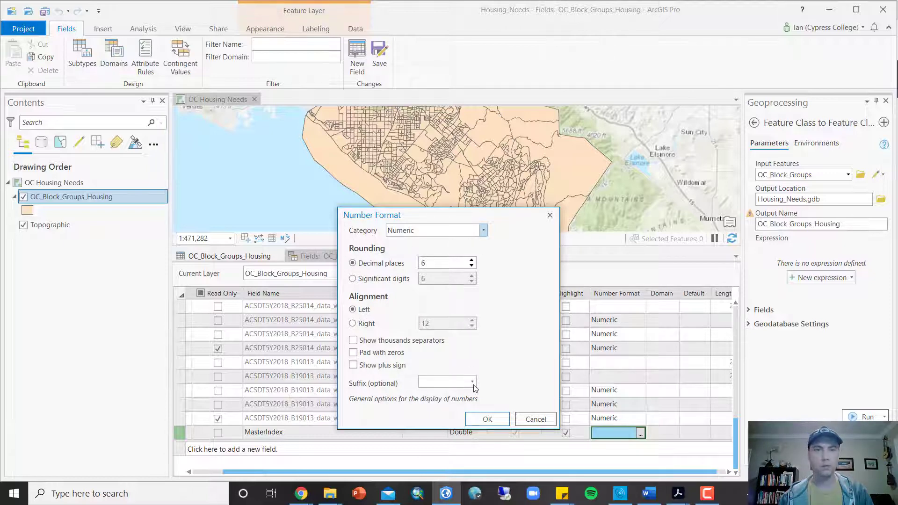
{"action": "left_click", "coordinate": [490, 418]}
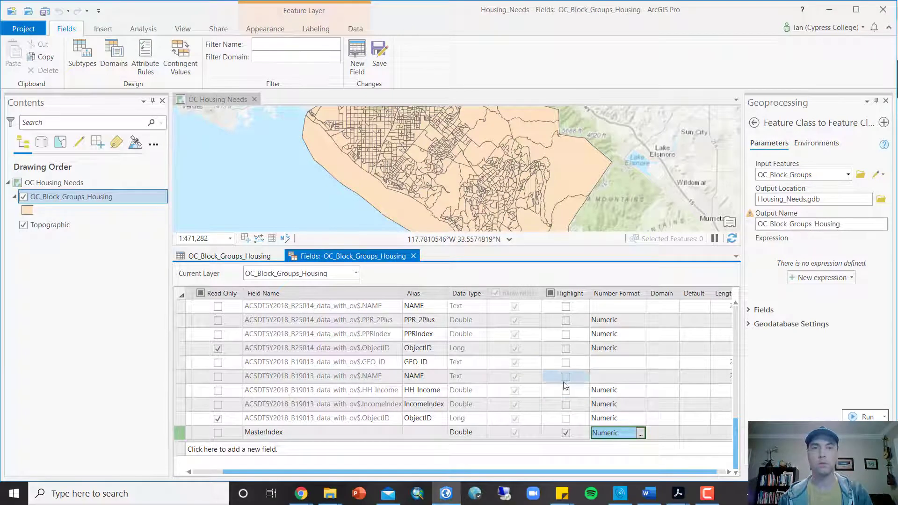
{"action": "left_click", "coordinate": [378, 56]}
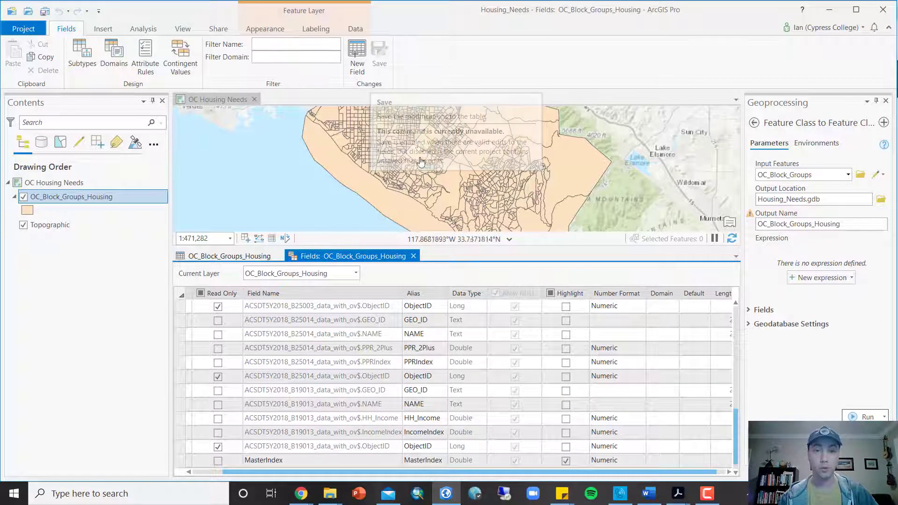
{"action": "left_click", "coordinate": [413, 255]}
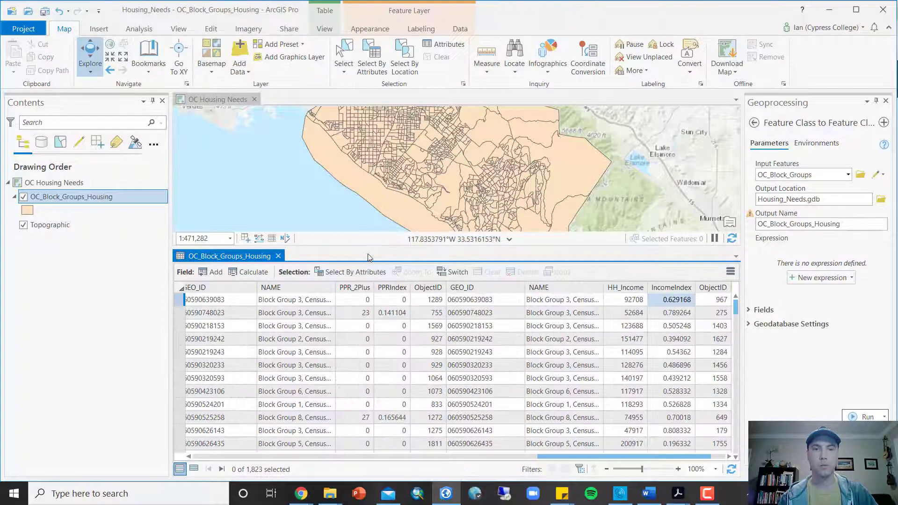
Step: Start a field calculation on the MasterIndex column of the OC_Block_Groups_Housing attribute table
{"action": "left_click_drag", "start_coordinate": [365, 312], "coordinate": [374, 357]}
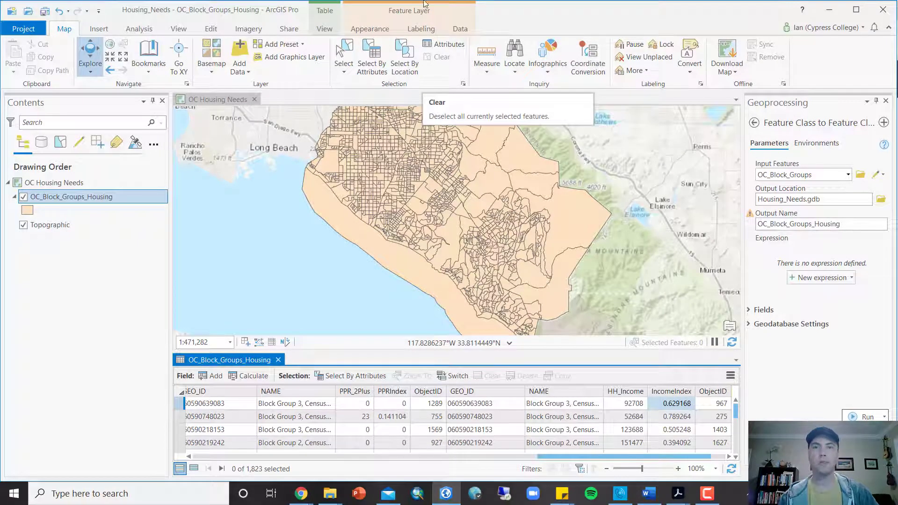
{"action": "left_click_drag", "start_coordinate": [695, 458], "coordinate": [715, 458]}
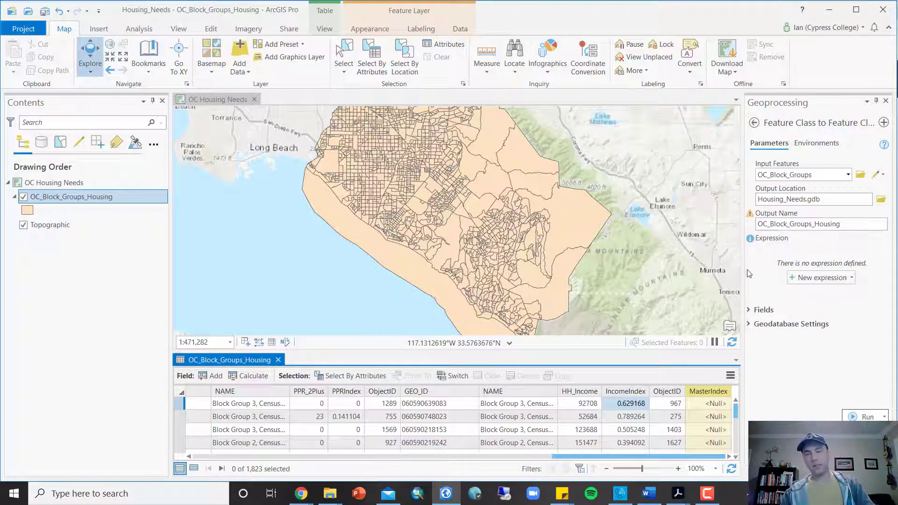
{"action": "right_click", "coordinate": [704, 391]}
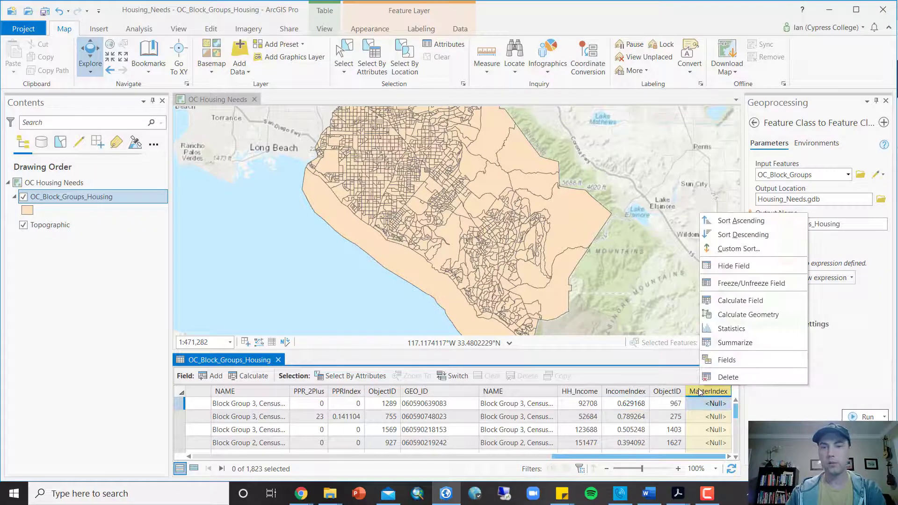
{"action": "left_click", "coordinate": [755, 300]}
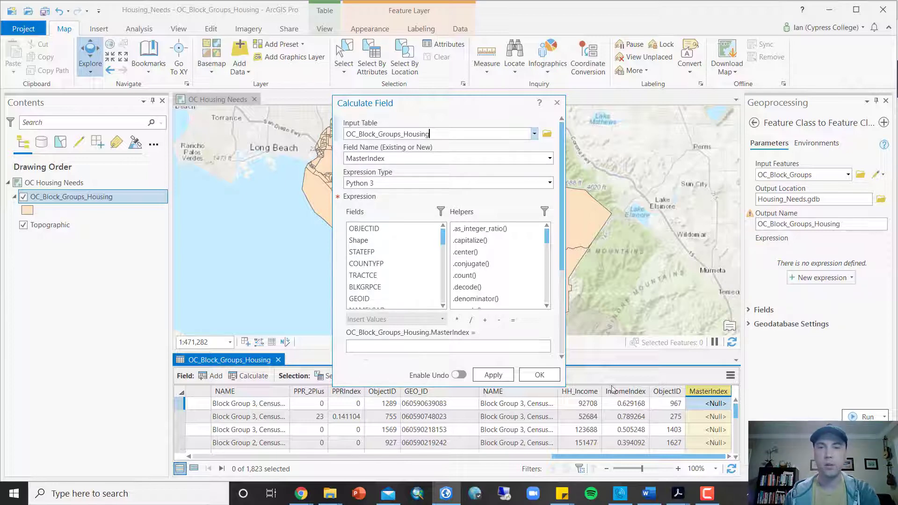
{"action": "left_click_drag", "start_coordinate": [560, 221], "coordinate": [570, 246]}
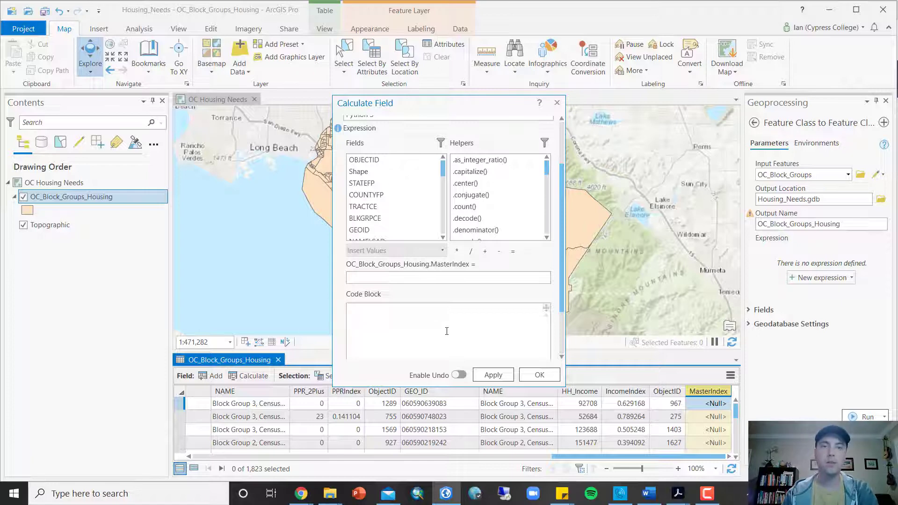
{"action": "left_click", "coordinate": [450, 316]}
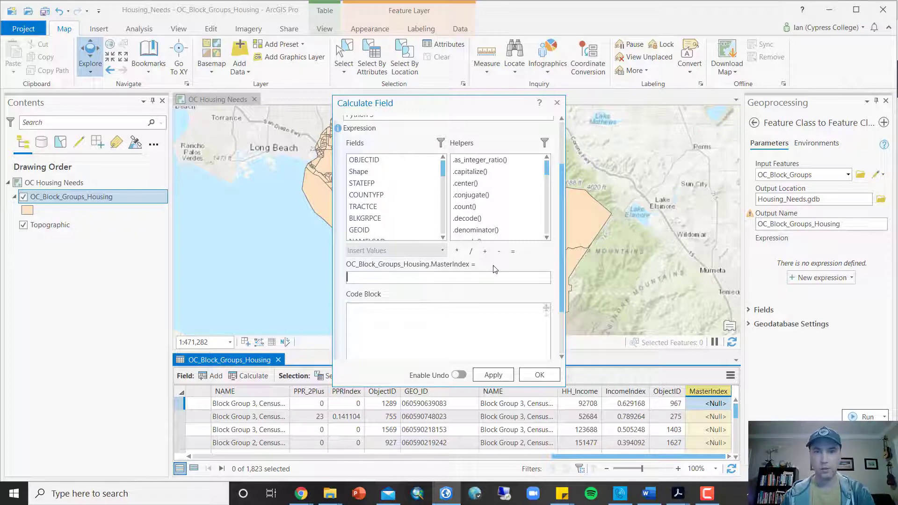
Step: Begin the MasterIndex expression with an opening parenthesis, followed by TenureIndex plus PPRIndex
{"action": "type", "text": "("}
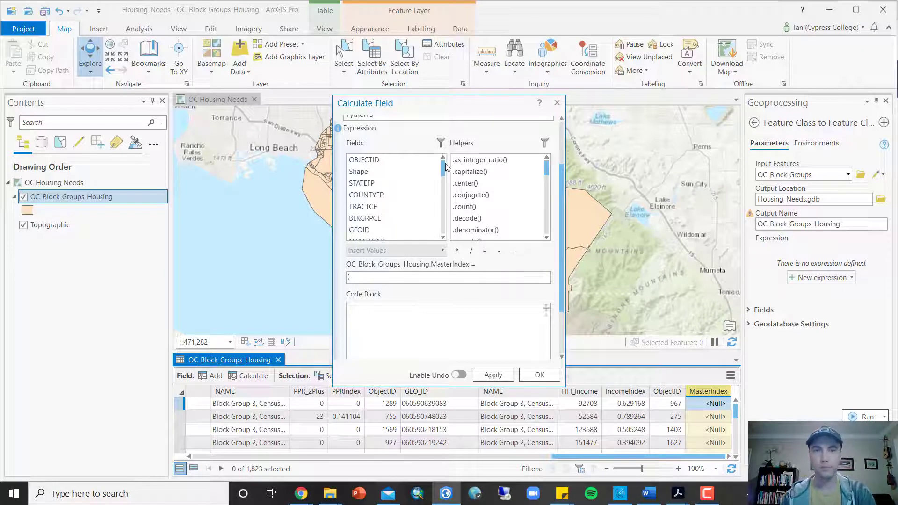
{"action": "left_click_drag", "start_coordinate": [444, 166], "coordinate": [446, 200]}
{"action": "scroll", "coordinate": [402, 215], "scroll_direction": "down", "scroll_amount": 1}
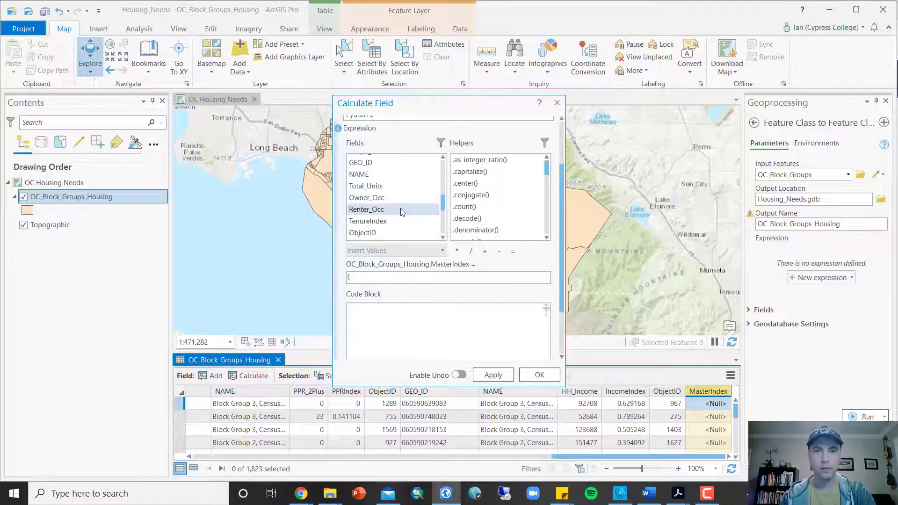
{"action": "double_click", "coordinate": [385, 222]}
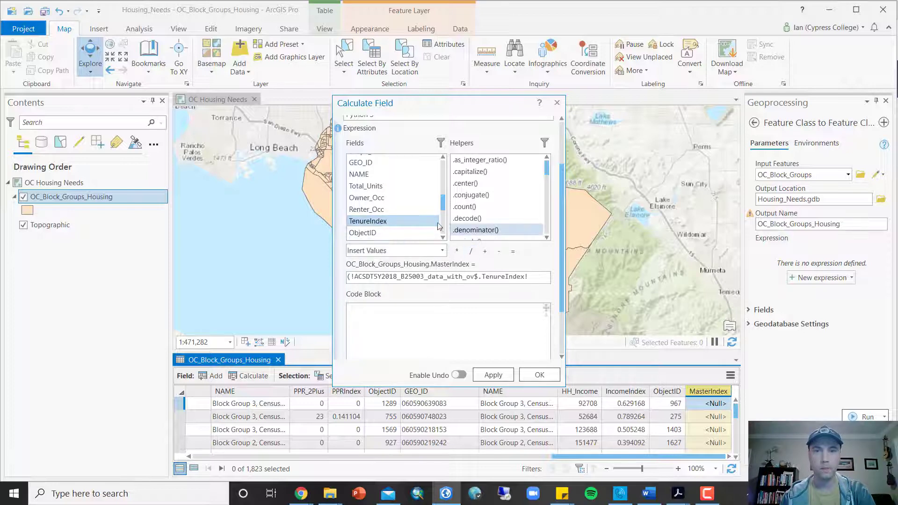
{"action": "left_click", "coordinate": [485, 252]}
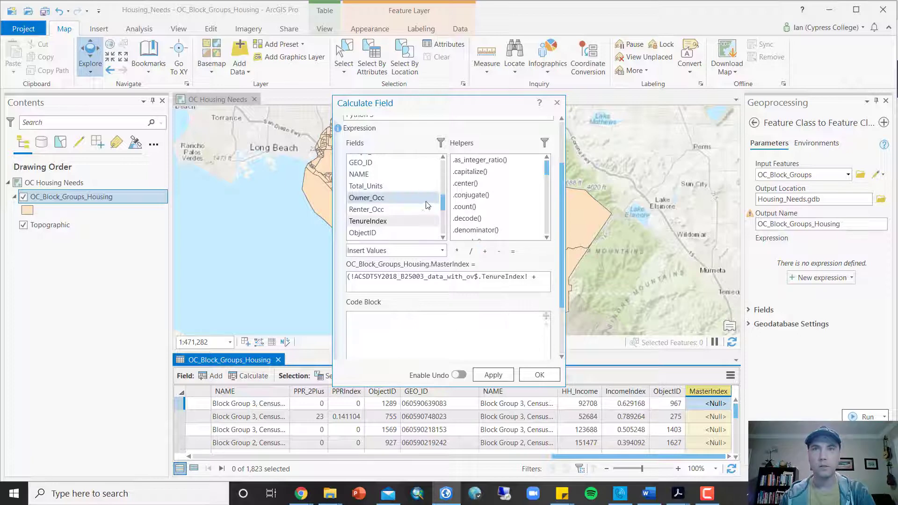
{"action": "scroll", "coordinate": [423, 210], "scroll_direction": "down", "scroll_amount": 2}
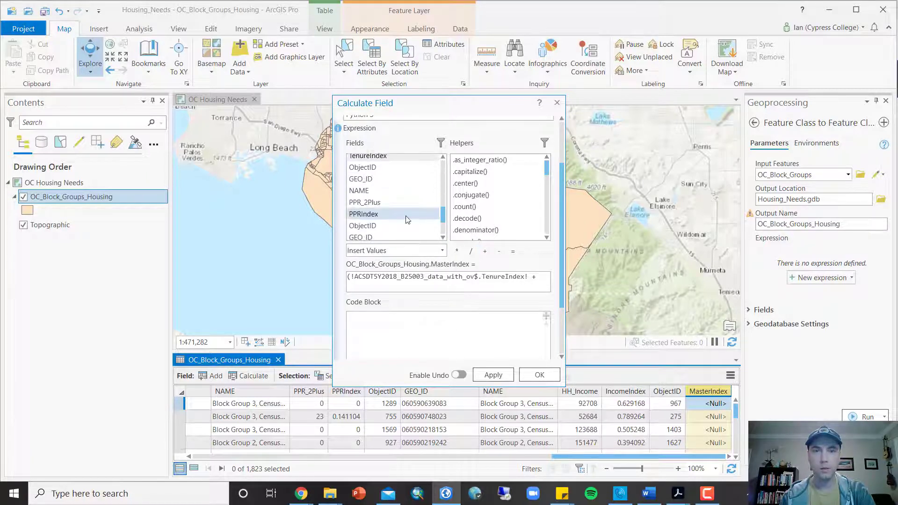
{"action": "double_click", "coordinate": [420, 218]}
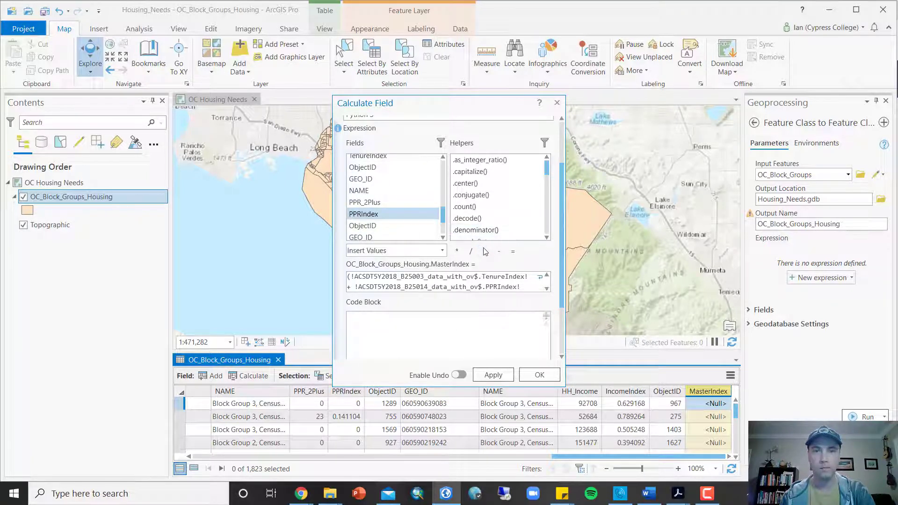
Step: Add IncomeIndex to the sum, complete the expression with )/3, and run the MasterIndex calculation
{"action": "left_click", "coordinate": [484, 252]}
{"action": "left_click_drag", "start_coordinate": [444, 216], "coordinate": [444, 228]}
{"action": "left_click", "coordinate": [369, 211]}
{"action": "double_click", "coordinate": [369, 212]}
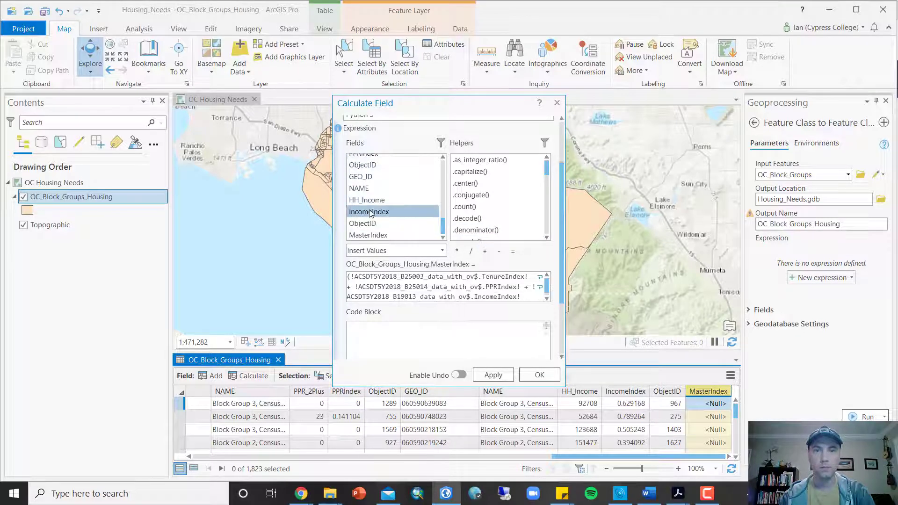
{"action": "left_click", "coordinate": [531, 296]}
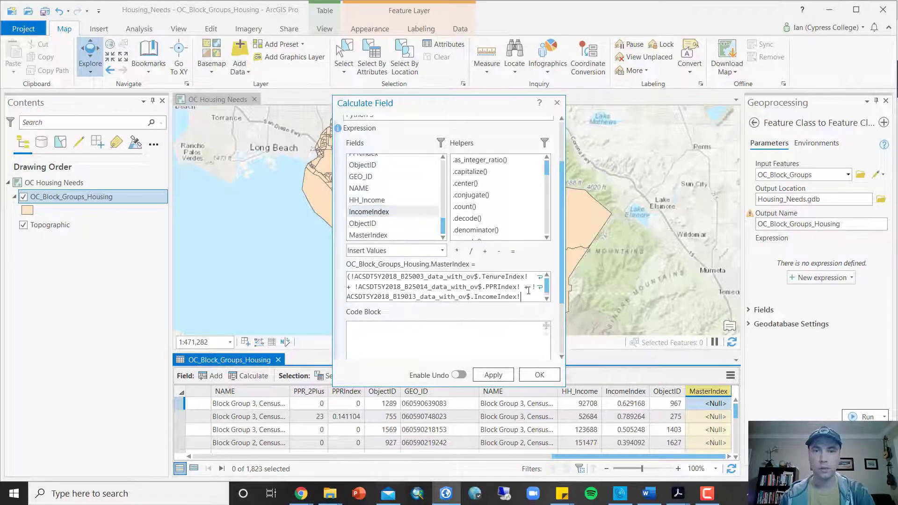
{"action": "type", "text": ")"}
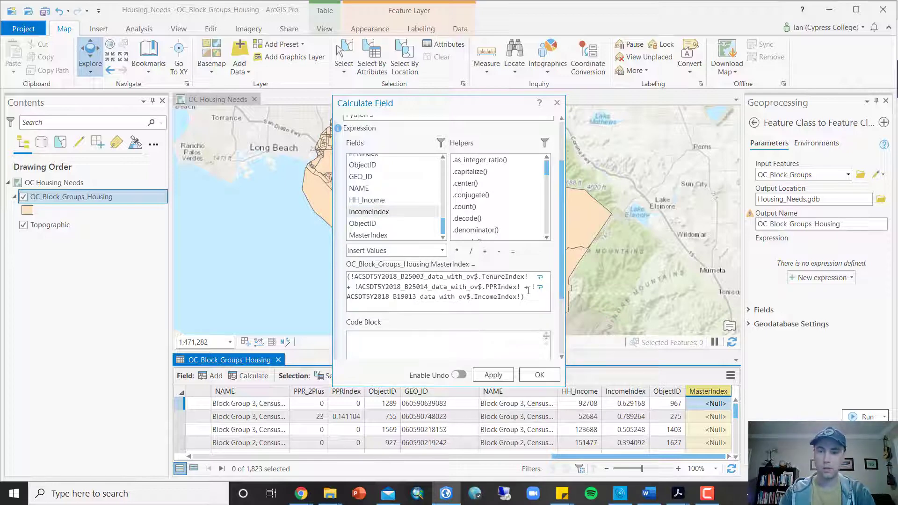
{"action": "type", "text": "/3"}
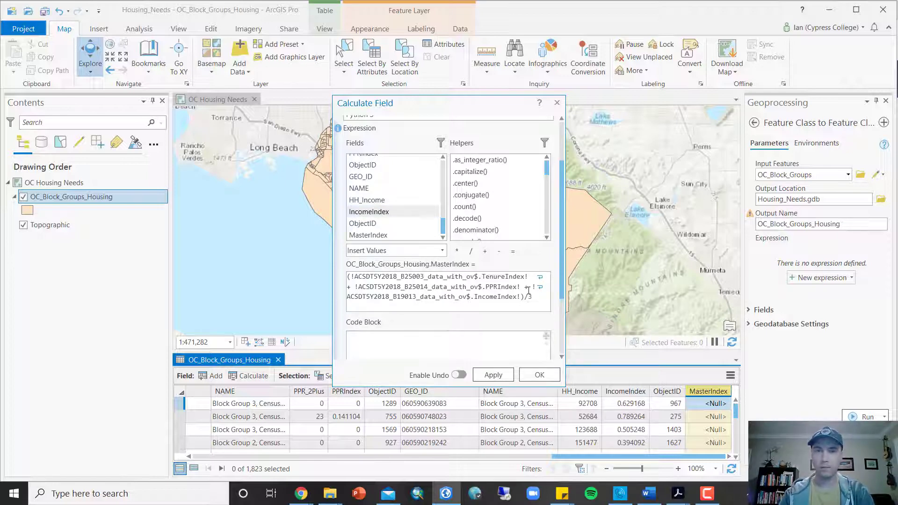
{"action": "left_click", "coordinate": [535, 375]}
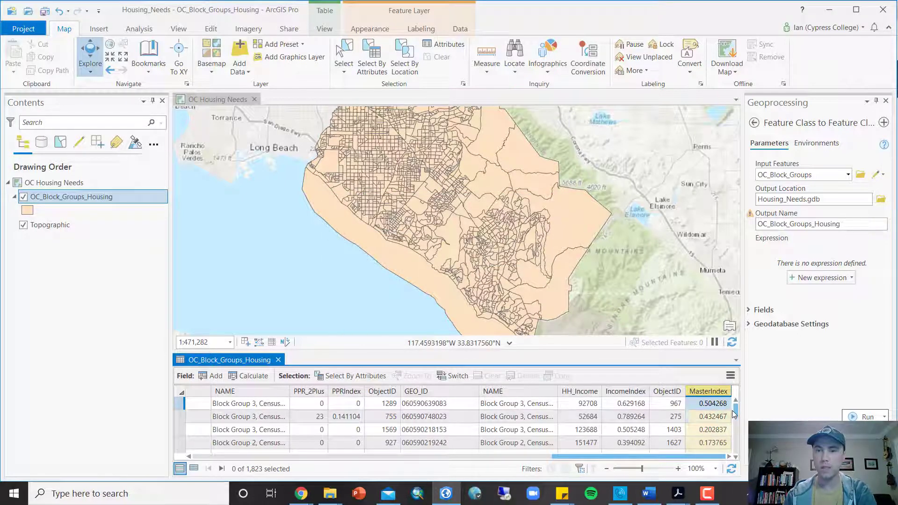
{"action": "left_click_drag", "start_coordinate": [737, 409], "coordinate": [737, 400]}
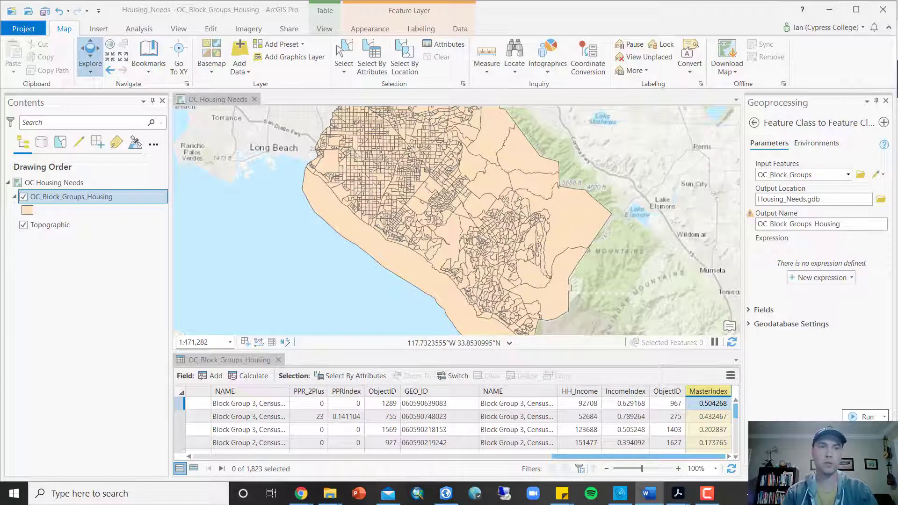
Step: Change the OC_Block_Groups_Housing layer's primary symbology to Graduated Colors
{"action": "left_click", "coordinate": [117, 197]}
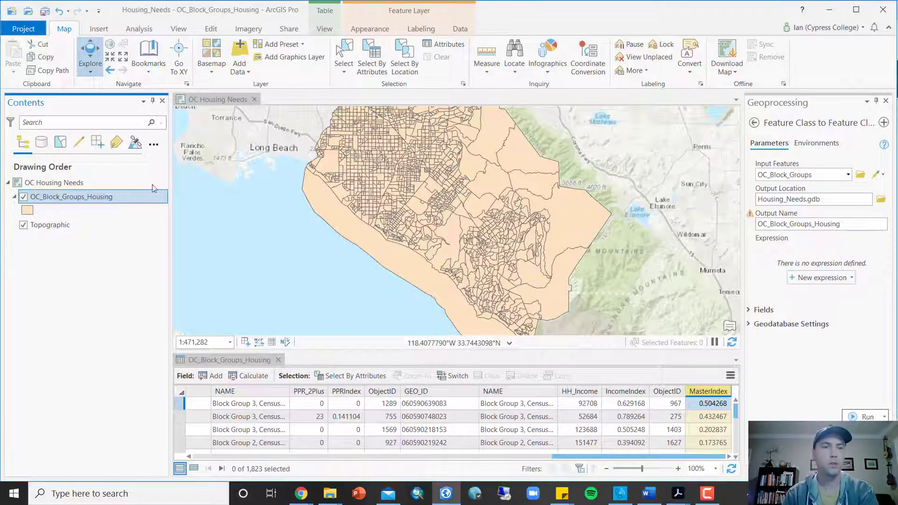
{"action": "left_click", "coordinate": [370, 29]}
{"action": "left_click", "coordinate": [269, 50]}
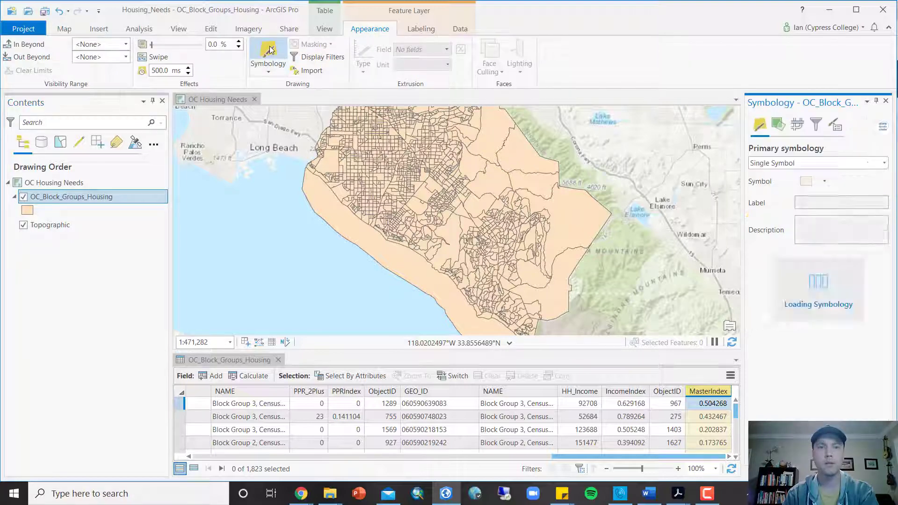
{"action": "left_click", "coordinate": [884, 163]}
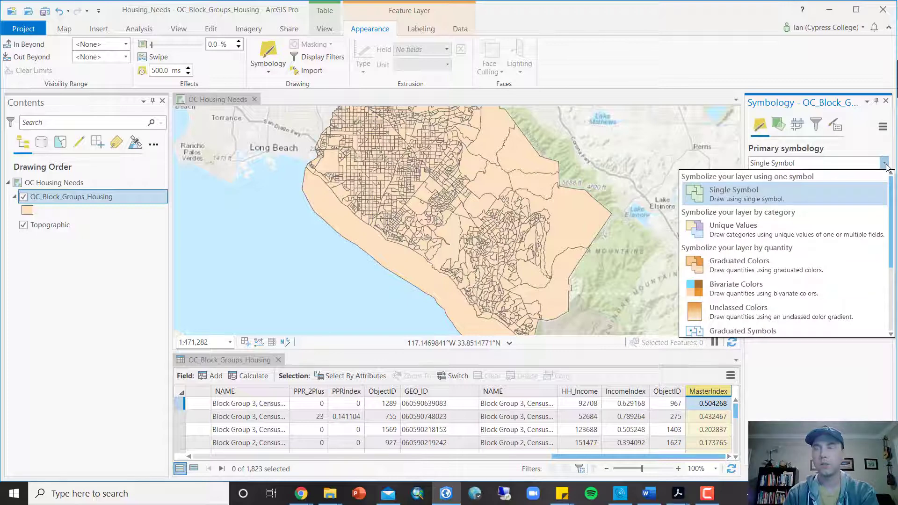
{"action": "left_click", "coordinate": [778, 264]}
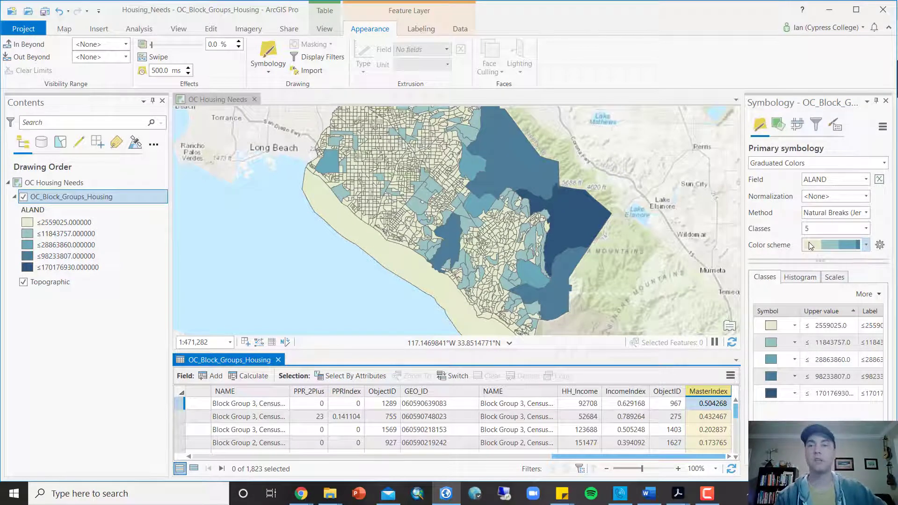
{"action": "left_click", "coordinate": [819, 327]}
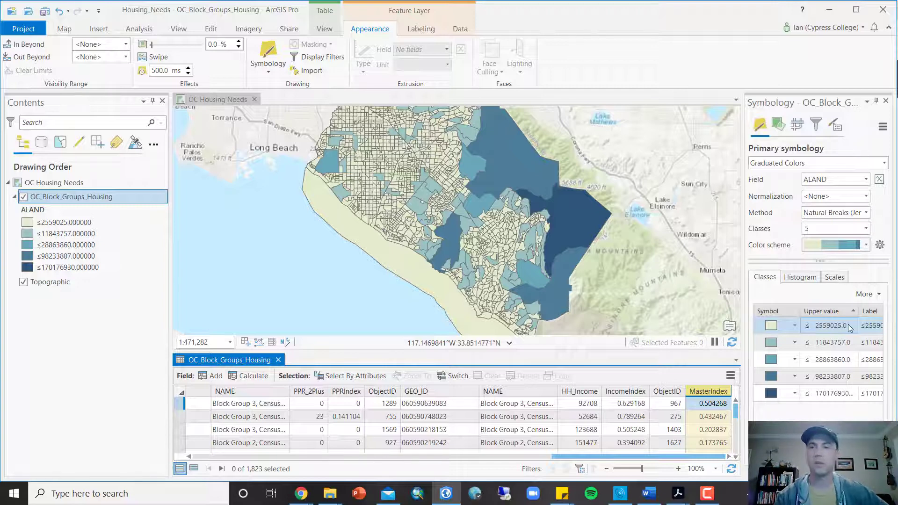
Step: Base the layer's graduated colors on the MasterIndex field
{"action": "left_click", "coordinate": [867, 182]}
{"action": "left_click_drag", "start_coordinate": [866, 198], "coordinate": [869, 250]}
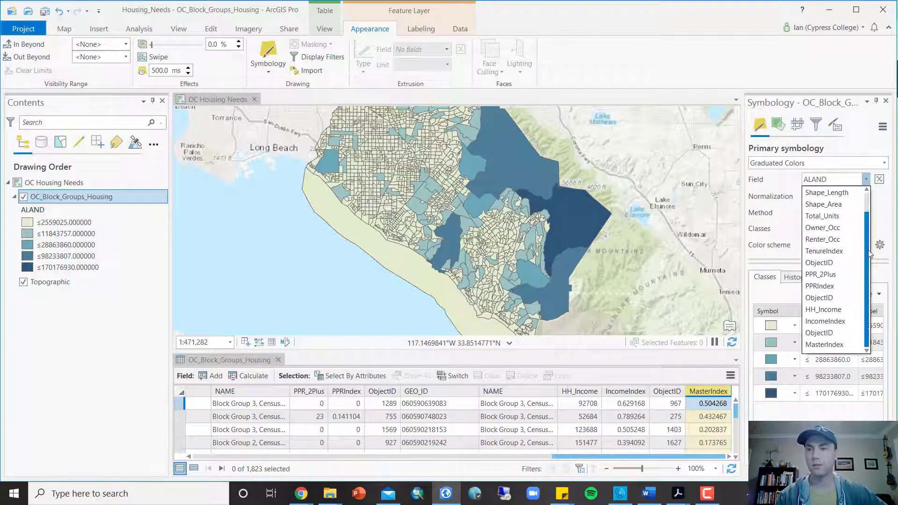
{"action": "left_click", "coordinate": [832, 344]}
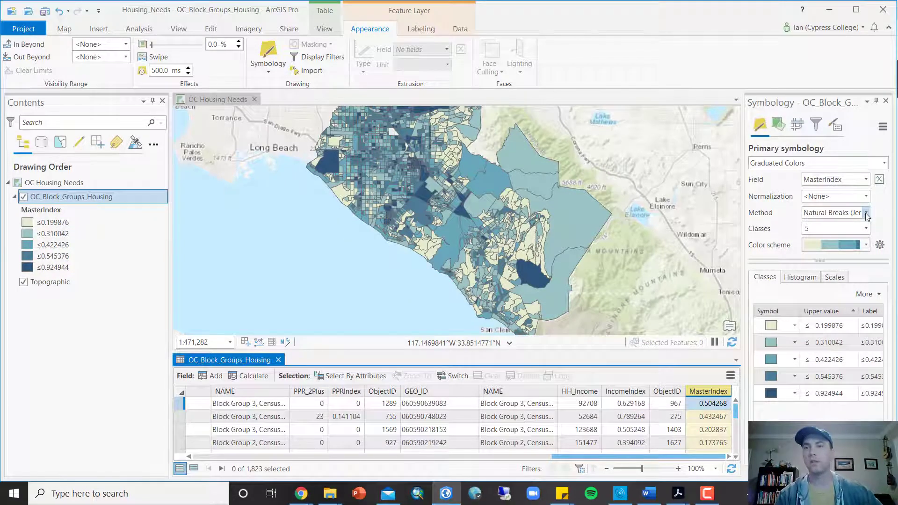
Step: Classify the MasterIndex values with the Standard Deviation method, using an interval size of 1 standard deviation
{"action": "left_click", "coordinate": [865, 212]}
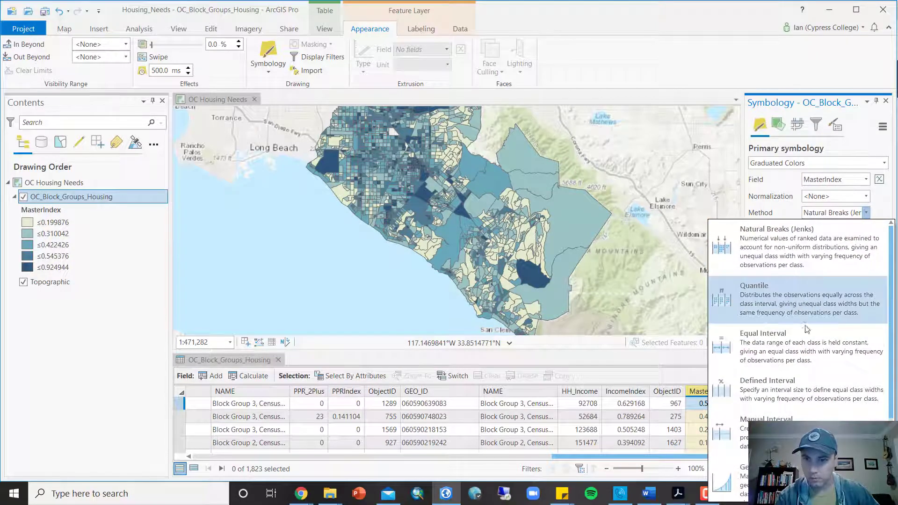
{"action": "scroll", "coordinate": [814, 400], "scroll_direction": "down", "scroll_amount": 2}
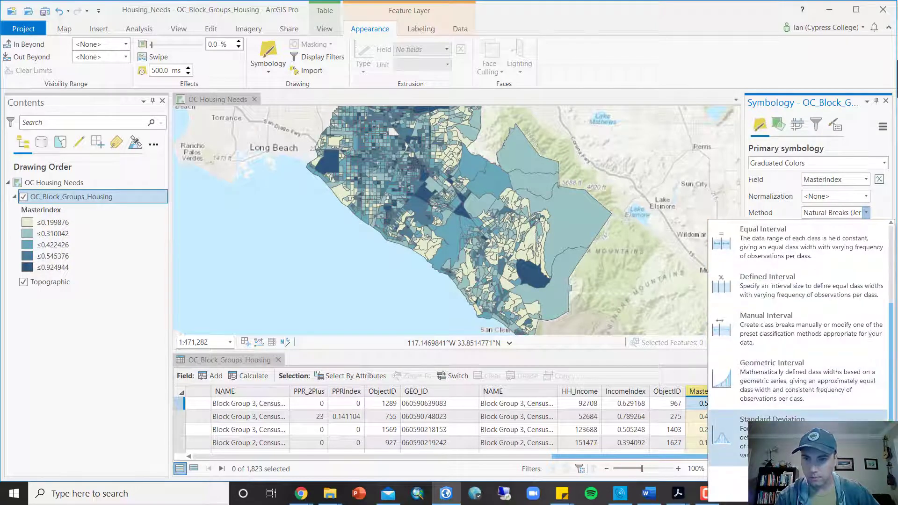
{"action": "left_click", "coordinate": [814, 430]}
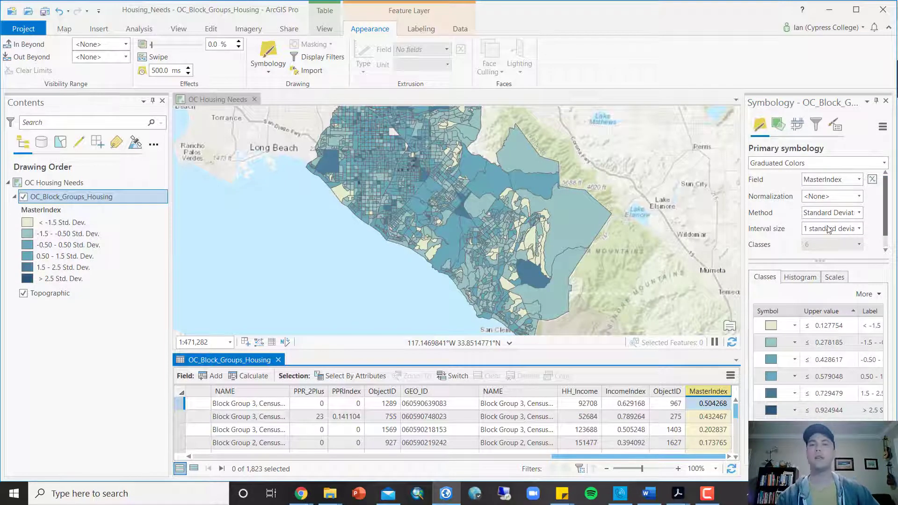
{"action": "left_click", "coordinate": [859, 230]}
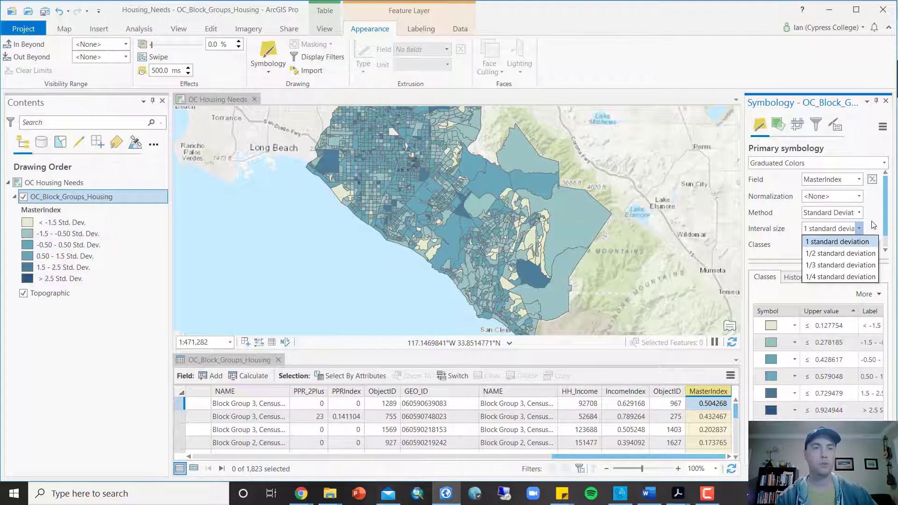
{"action": "left_click", "coordinate": [873, 225]}
Step: Apply the continuous orange-to-purple color scheme to the MasterIndex classes, with the scheme names shown
{"action": "left_click_drag", "start_coordinate": [885, 224], "coordinate": [885, 232]}
{"action": "left_click_drag", "start_coordinate": [811, 261], "coordinate": [811, 274]}
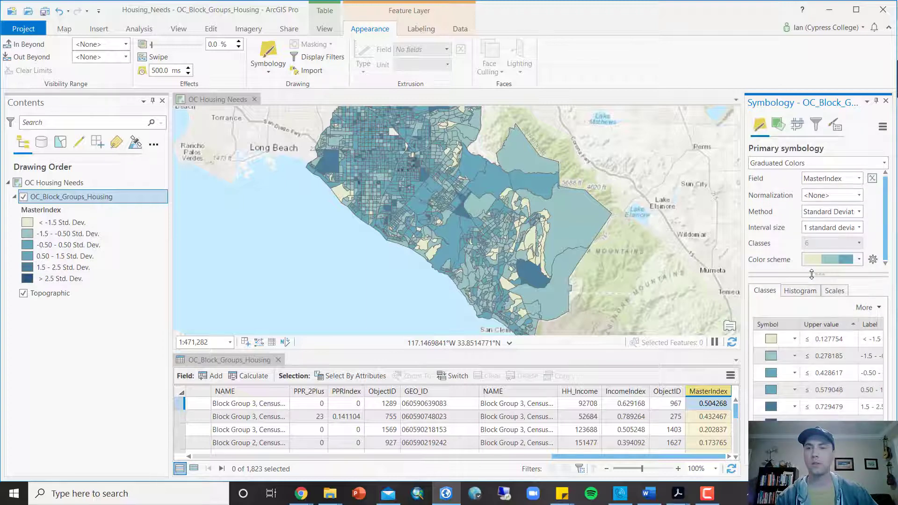
{"action": "left_click", "coordinate": [860, 263]}
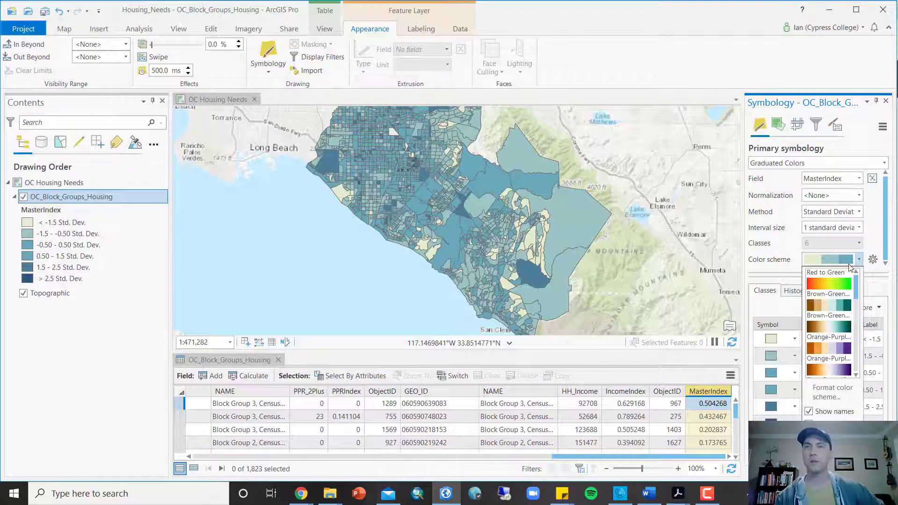
{"action": "left_click", "coordinate": [808, 411]}
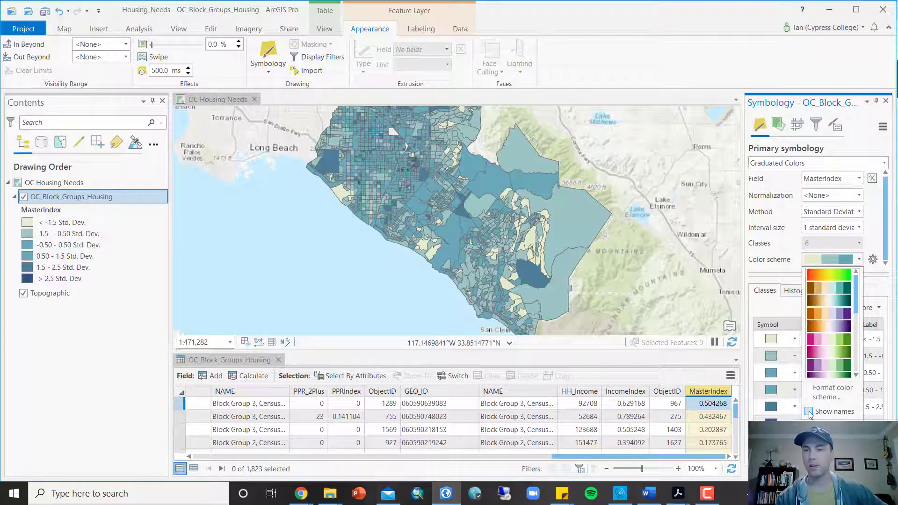
{"action": "left_click", "coordinate": [808, 412]}
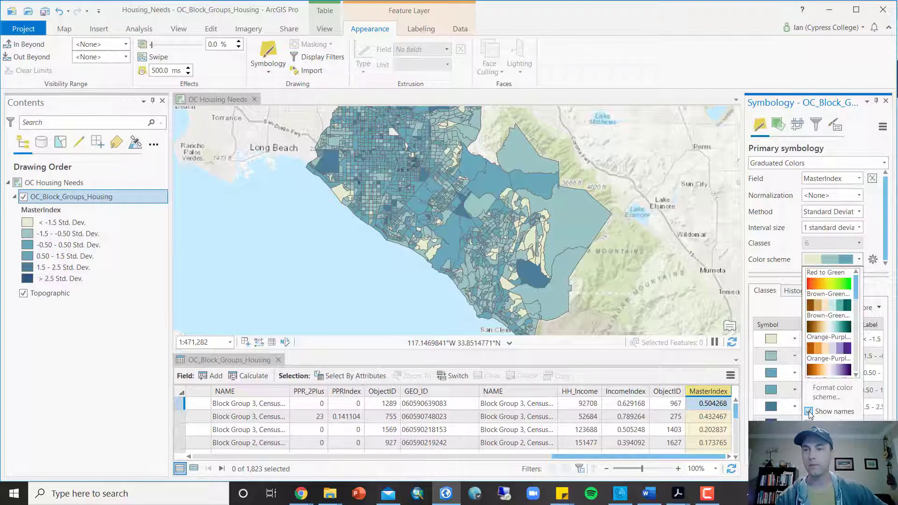
{"action": "left_click", "coordinate": [816, 368]}
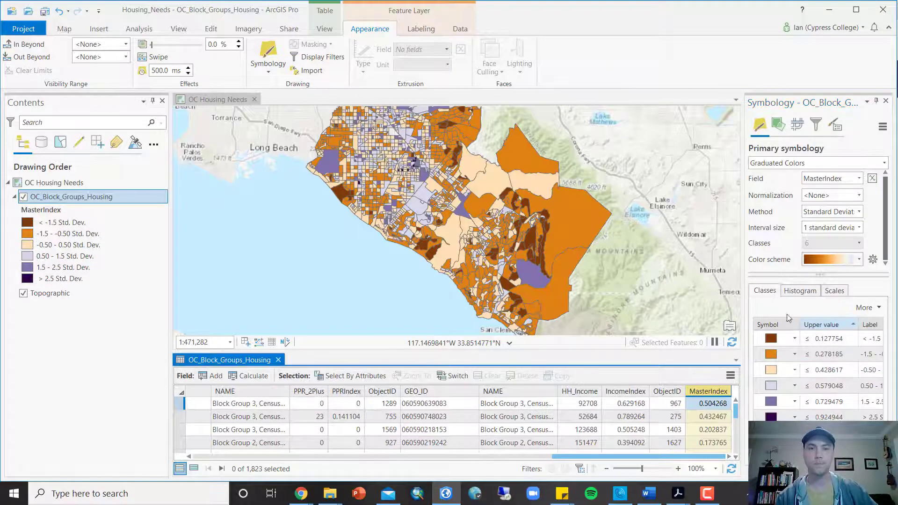
Step: Sort the attribute table by MasterIndex in ascending order and select the first four block groups with null values
{"action": "left_click_drag", "start_coordinate": [443, 156], "coordinate": [449, 206]}
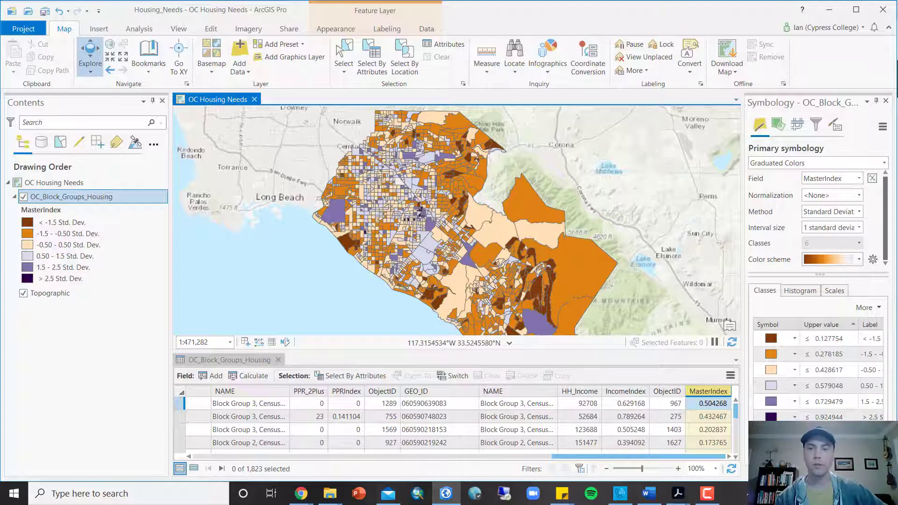
{"action": "left_click_drag", "start_coordinate": [736, 412], "coordinate": [736, 453]}
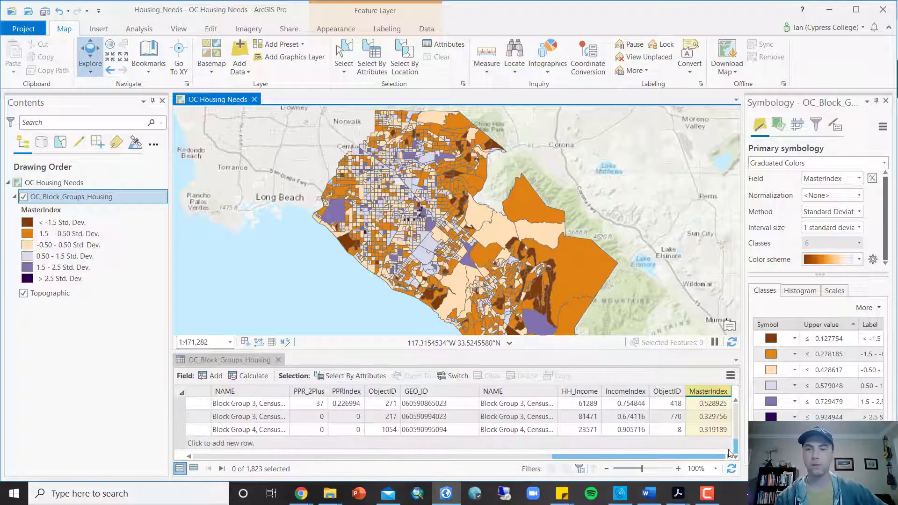
{"action": "right_click", "coordinate": [717, 391]}
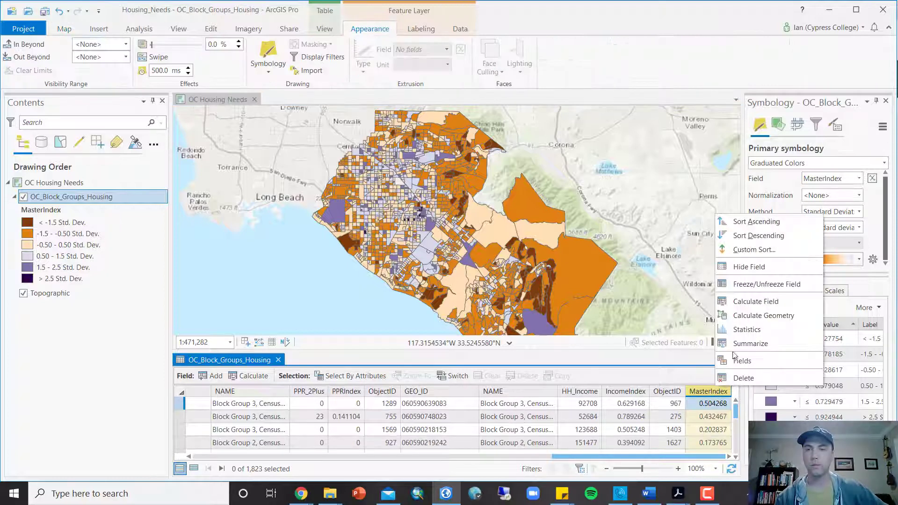
{"action": "left_click", "coordinate": [737, 229]}
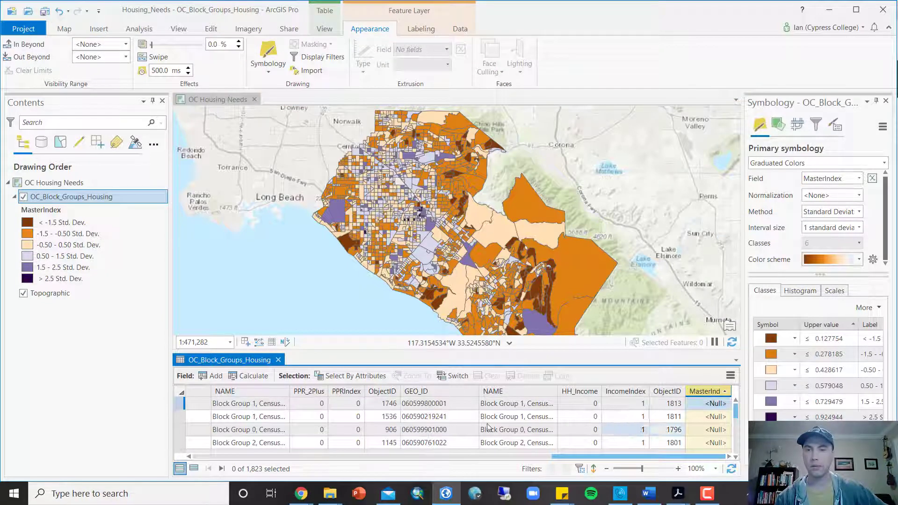
{"action": "left_click_drag", "start_coordinate": [180, 403], "coordinate": [180, 443]}
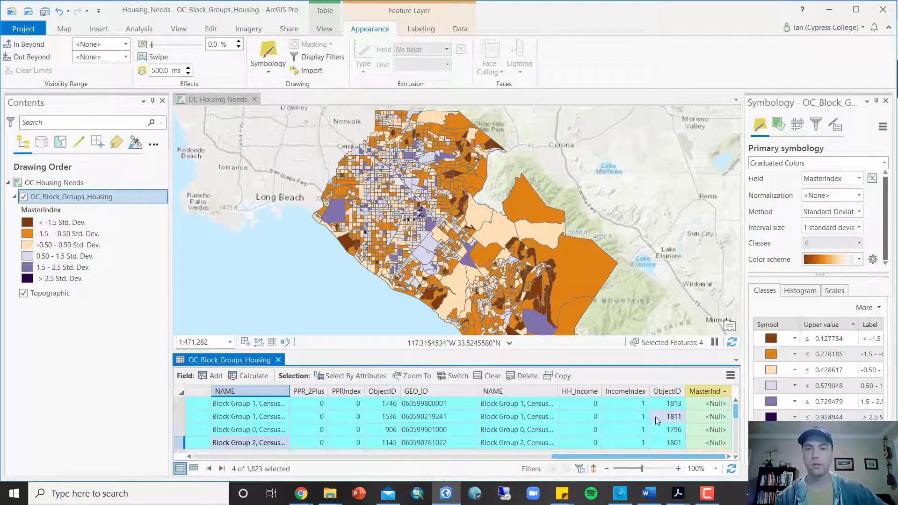
{"action": "left_click_drag", "start_coordinate": [658, 460], "coordinate": [681, 469]}
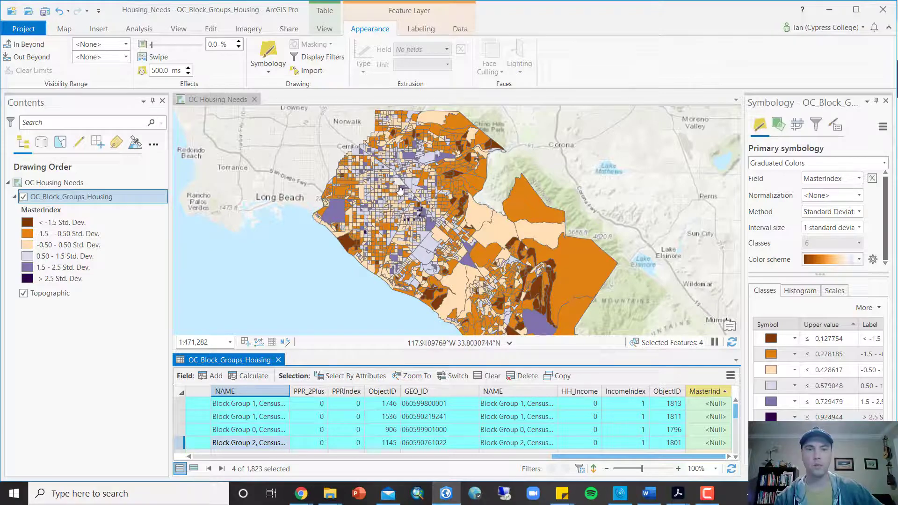
Step: Examine the unsymbolized area around Disneyland on the map and the block groups surrounding it
{"action": "scroll", "coordinate": [400, 205], "scroll_direction": "up", "scroll_amount": 4}
{"action": "scroll", "coordinate": [400, 215], "scroll_direction": "up", "scroll_amount": 5}
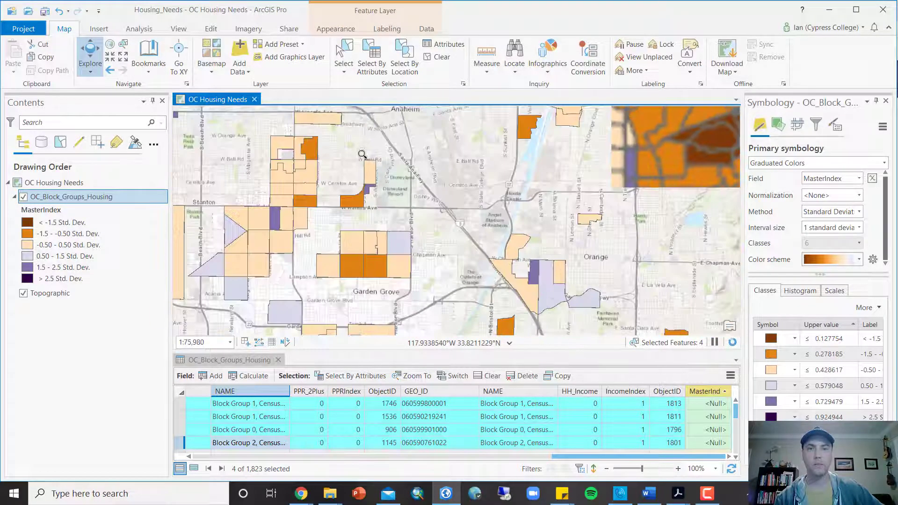
{"action": "scroll", "coordinate": [438, 239], "scroll_direction": "up", "scroll_amount": 3}
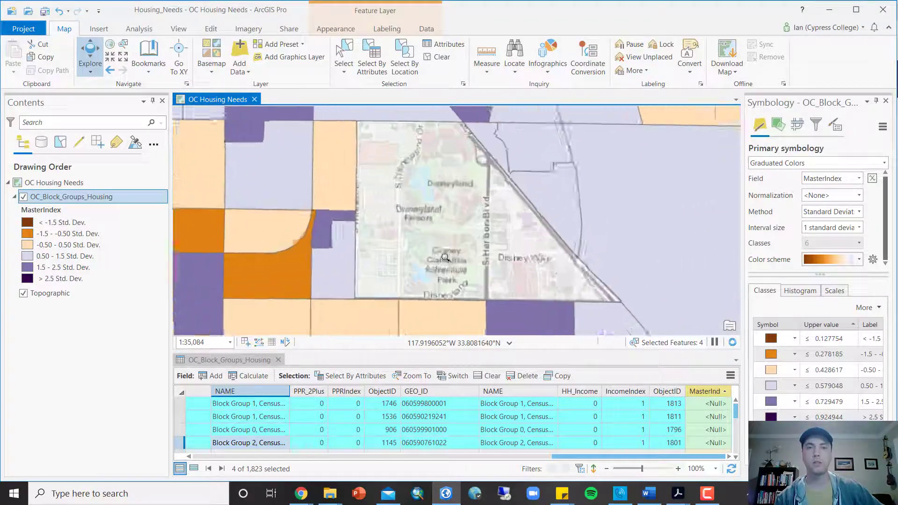
{"action": "scroll", "coordinate": [435, 215], "scroll_direction": "down", "scroll_amount": 1}
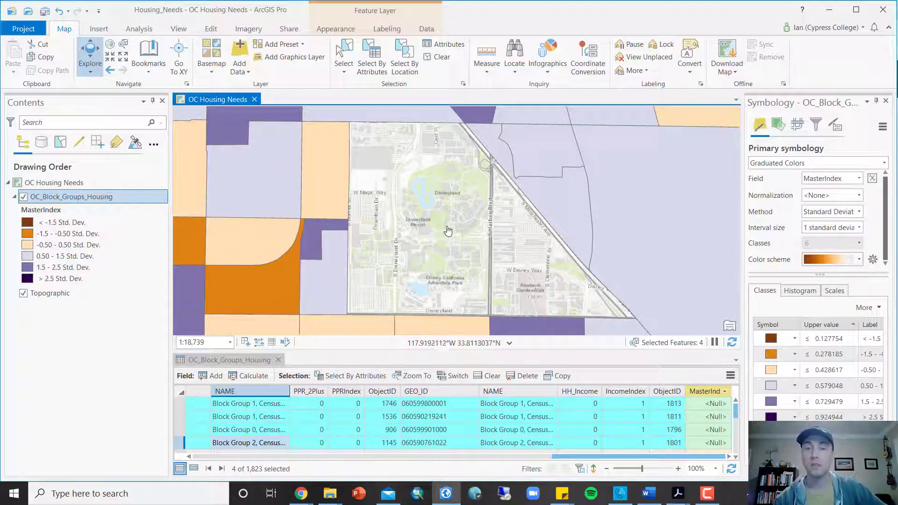
{"action": "scroll", "coordinate": [461, 240], "scroll_direction": "down", "scroll_amount": 3}
{"action": "scroll", "coordinate": [461, 239], "scroll_direction": "down", "scroll_amount": 2}
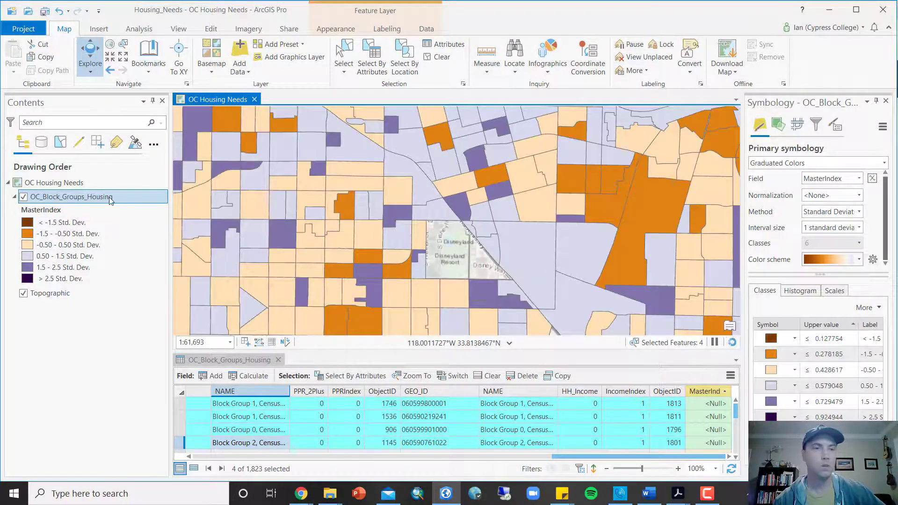
Step: Return the map to the full extent of the OC_Block_Groups_Housing layer and clear the feature selection
{"action": "right_click", "coordinate": [109, 196]}
{"action": "left_click", "coordinate": [180, 261]}
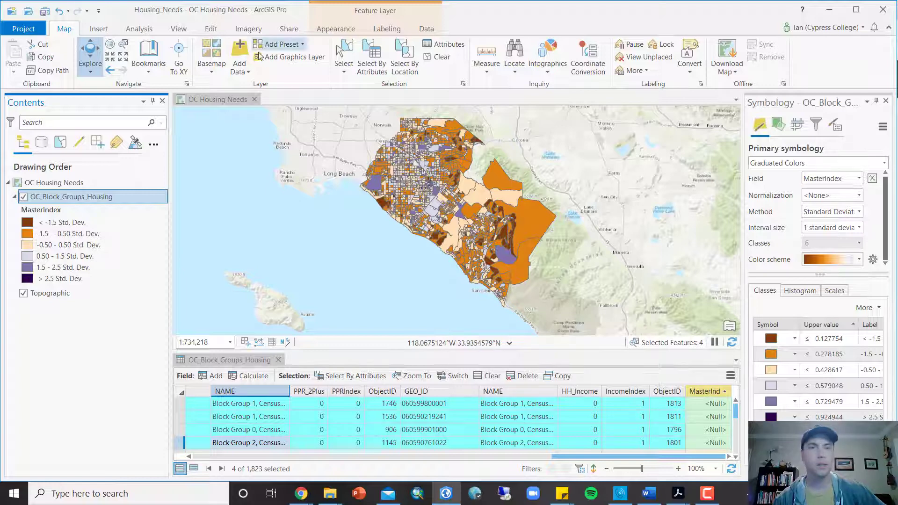
{"action": "left_click", "coordinate": [441, 59]}
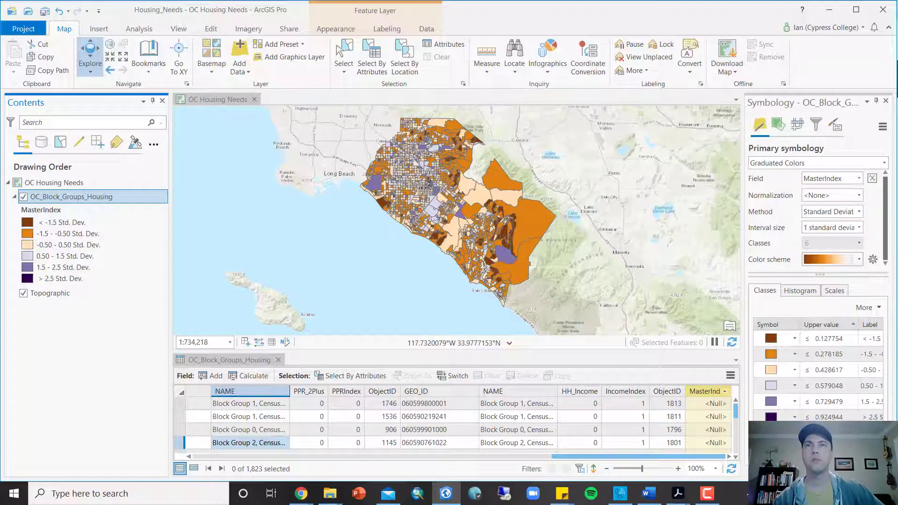
Step: Set the OC_Block_Groups_Housing layer's transparency to 25%
{"action": "left_click", "coordinate": [335, 29]}
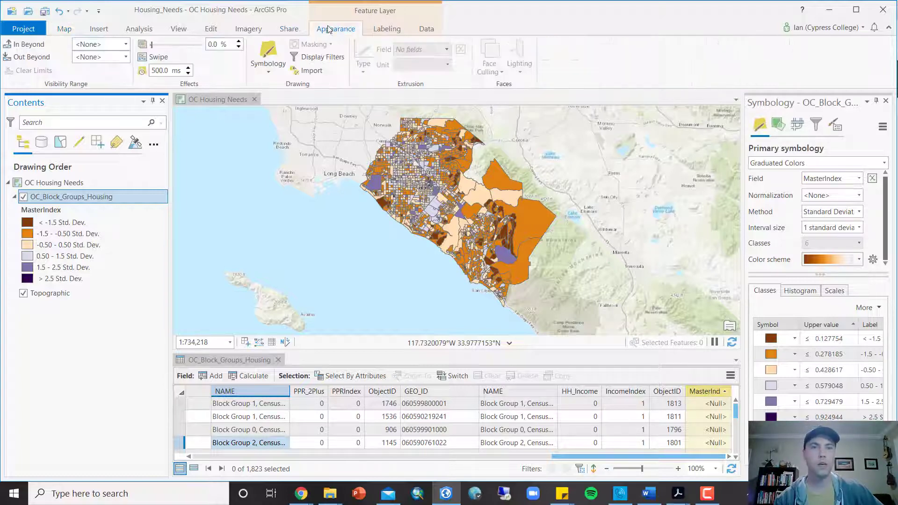
{"action": "double_click", "coordinate": [213, 44]}
{"action": "type", "text": "20"}
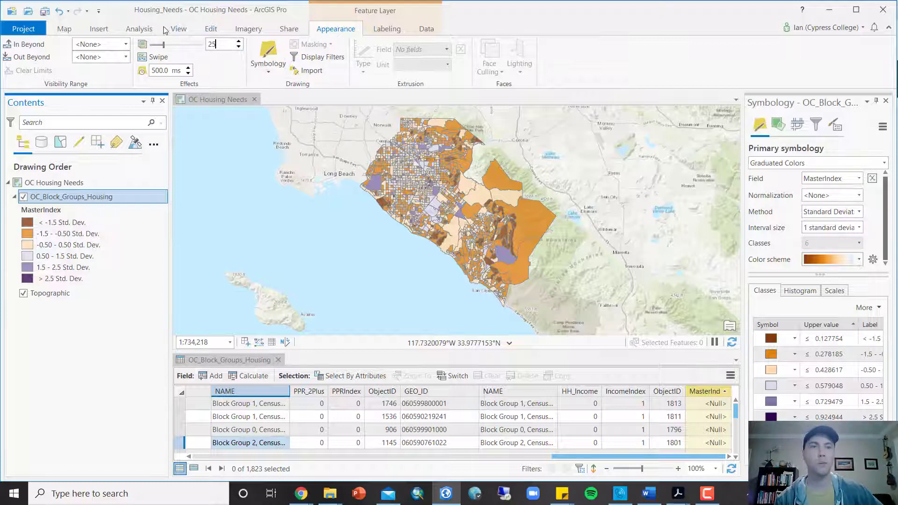
Step: Change the basemap to Imagery with Labels
{"action": "left_click", "coordinate": [64, 29]}
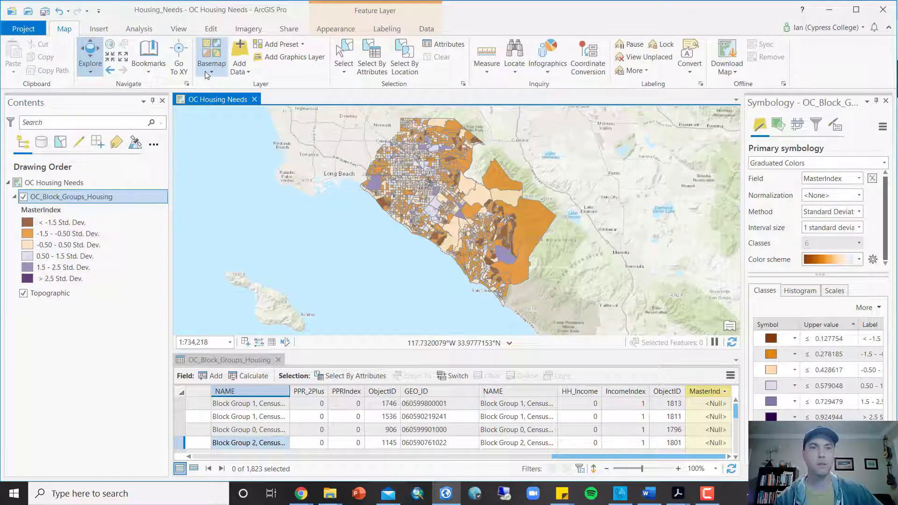
{"action": "left_click", "coordinate": [207, 76]}
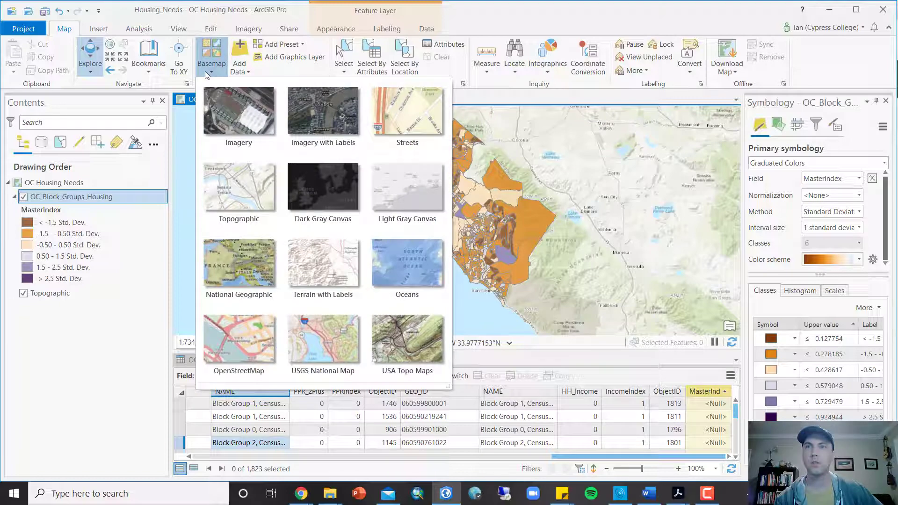
{"action": "left_click", "coordinate": [321, 110]}
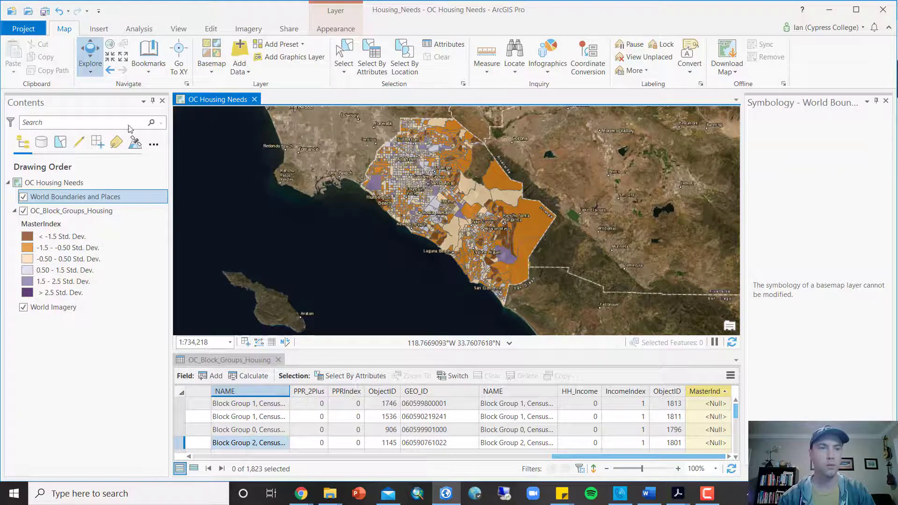
Step: Add the Orange County Cities hosted feature layer from the organization's portal content to the map
{"action": "left_click", "coordinate": [240, 48]}
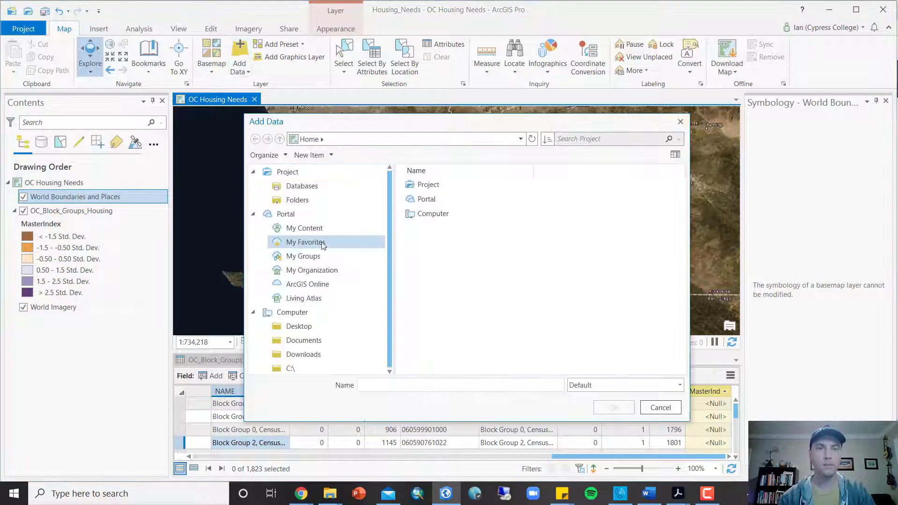
{"action": "left_click", "coordinate": [318, 270]}
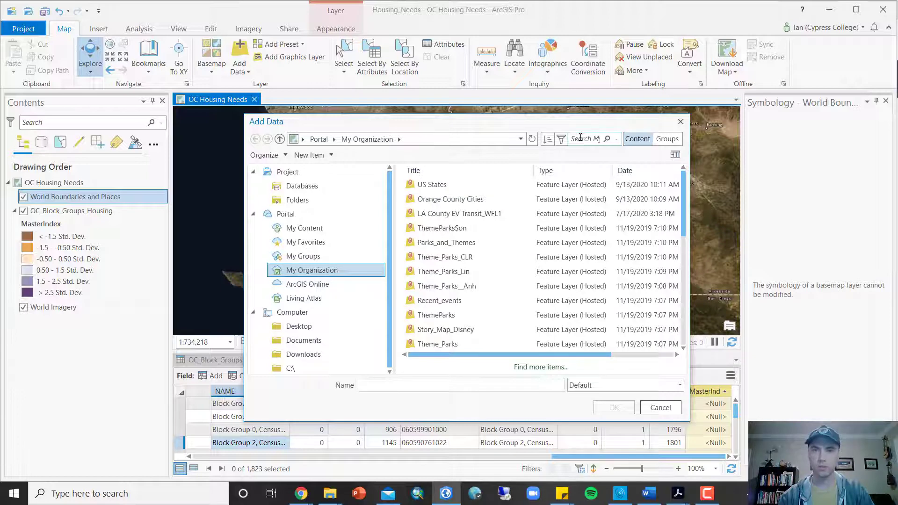
{"action": "left_click", "coordinate": [488, 200]}
{"action": "left_click", "coordinate": [612, 408]}
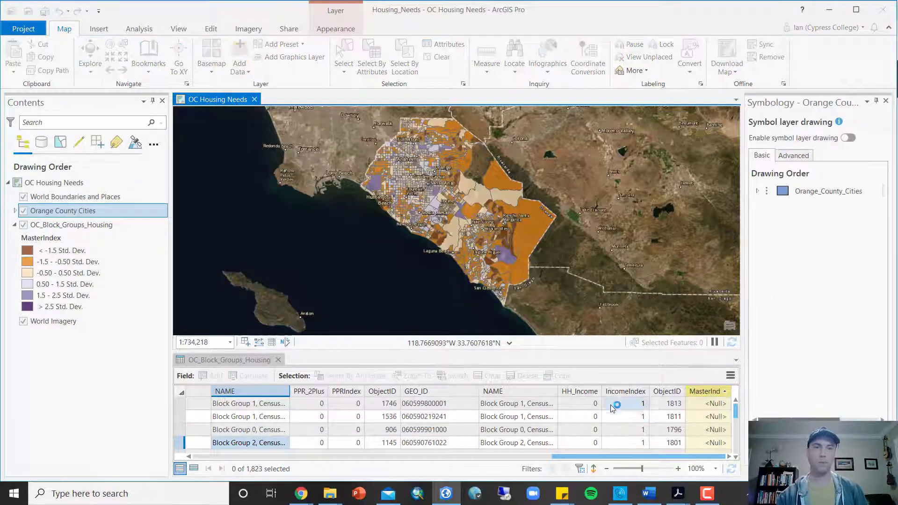
Step: Give the Orange_County_Cities polygons no fill color and an outline width of 1.25 pt
{"action": "left_click", "coordinate": [15, 211]}
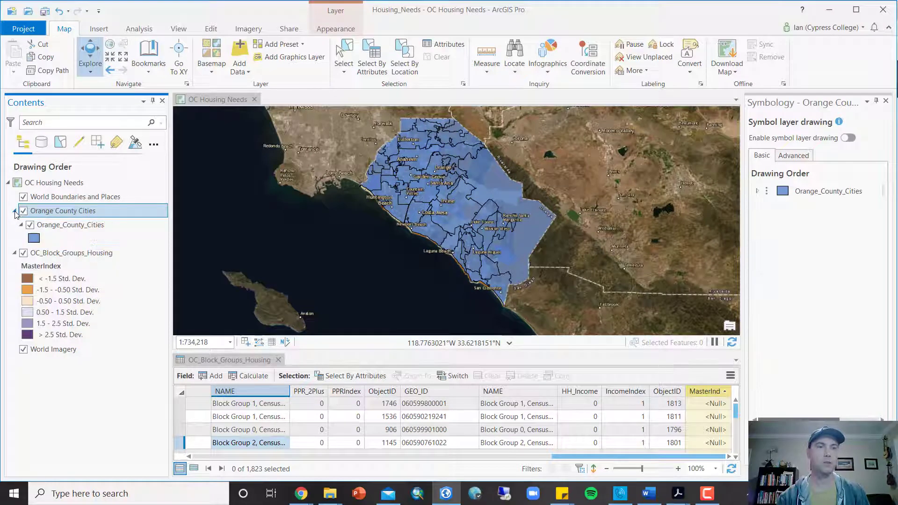
{"action": "left_click", "coordinate": [34, 238]}
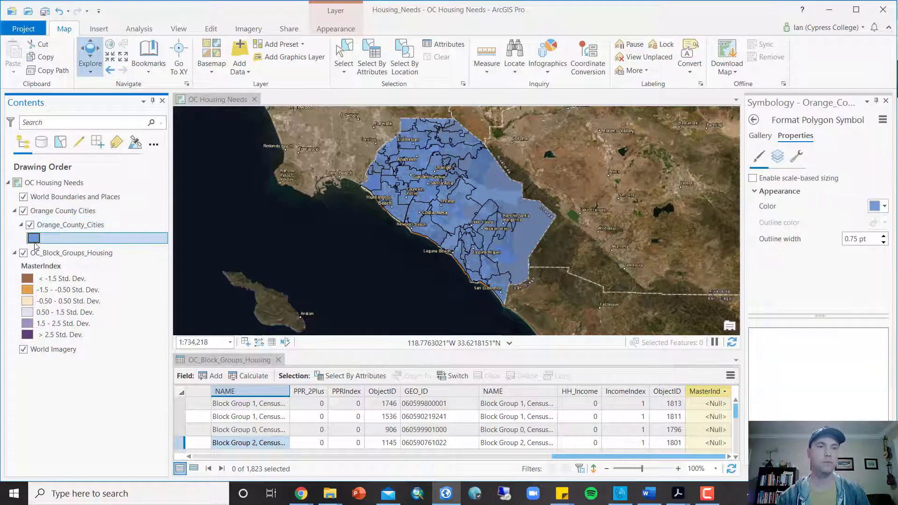
{"action": "left_click", "coordinate": [877, 206]}
{"action": "left_click", "coordinate": [864, 222]}
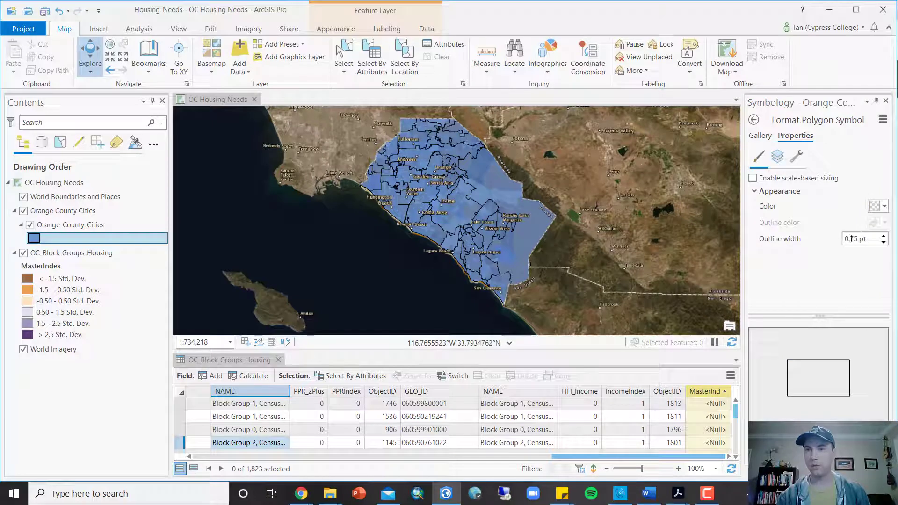
{"action": "left_click", "coordinate": [848, 239]}
{"action": "type", "text": "1.25"}
{"action": "key", "text": "Return"}
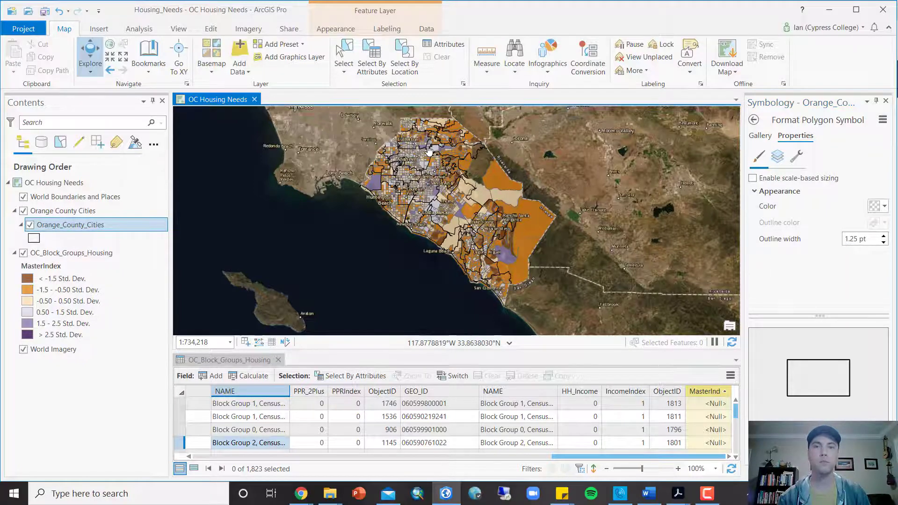
Step: Frame the county more closely on the map and save the project
{"action": "scroll", "coordinate": [428, 158], "scroll_direction": "up", "scroll_amount": 2}
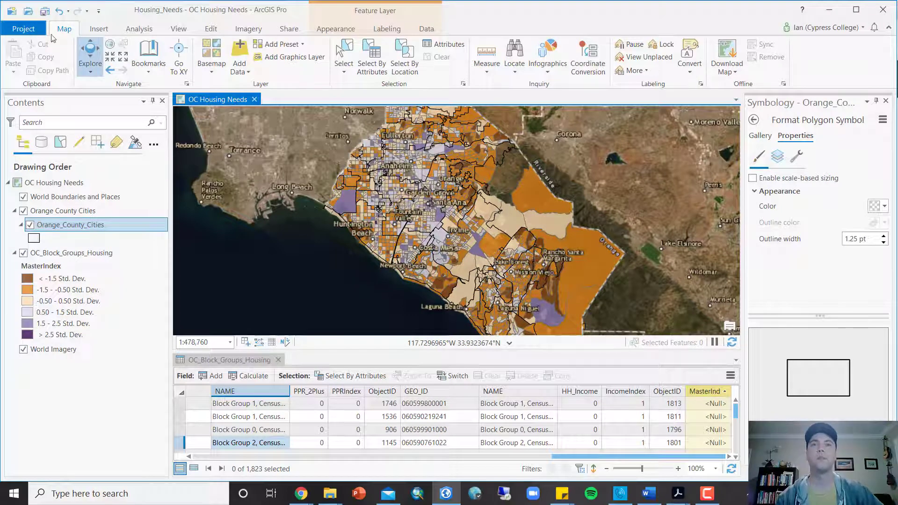
{"action": "left_click", "coordinate": [45, 14]}
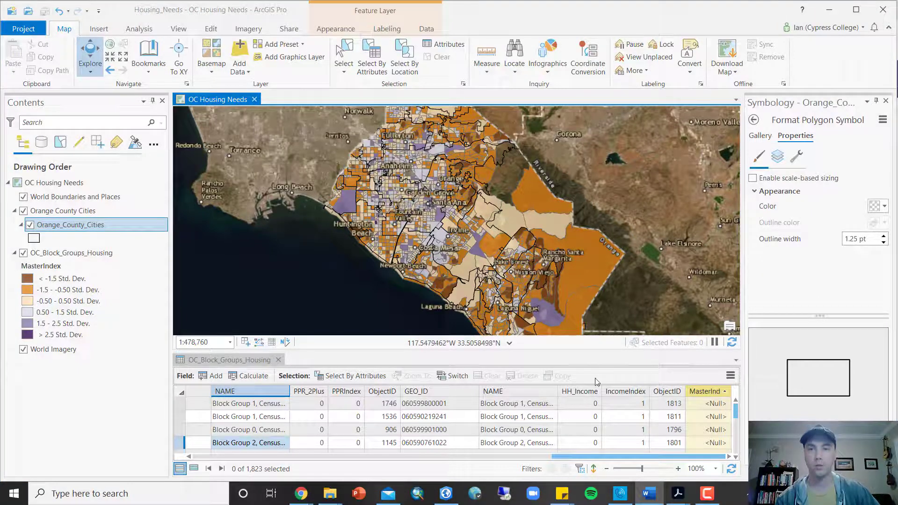
Step: Sort the OC_Block_Groups_Housing table by MasterIndex in descending order and select the first 12 rows, down to value 0.733168
{"action": "right_click", "coordinate": [704, 391]}
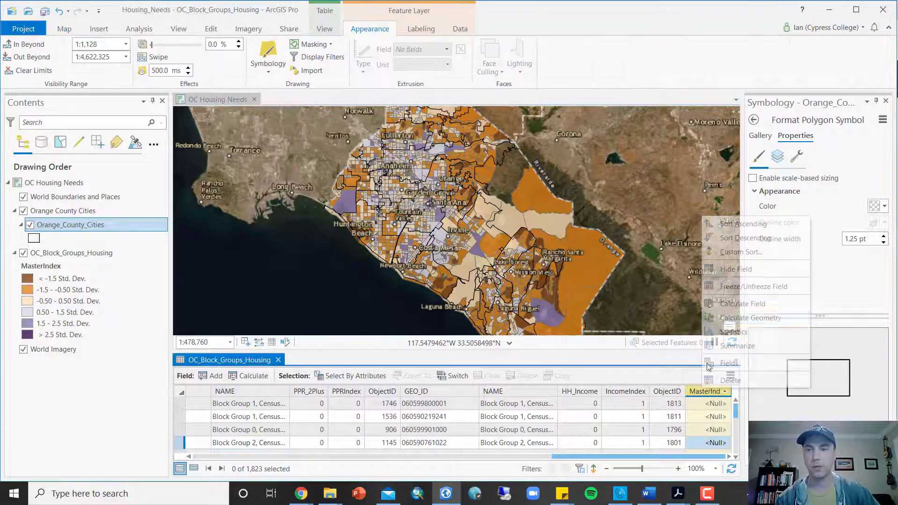
{"action": "left_click", "coordinate": [741, 238]}
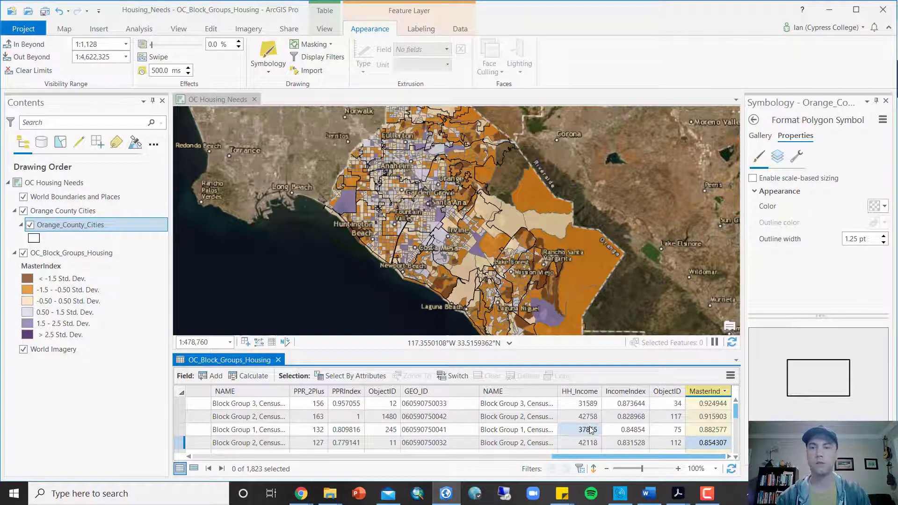
{"action": "left_click", "coordinate": [180, 404]}
{"action": "scroll", "coordinate": [201, 423], "scroll_direction": "down", "scroll_amount": 10}
{"action": "scroll", "coordinate": [205, 429], "scroll_direction": "up", "scroll_amount": 1}
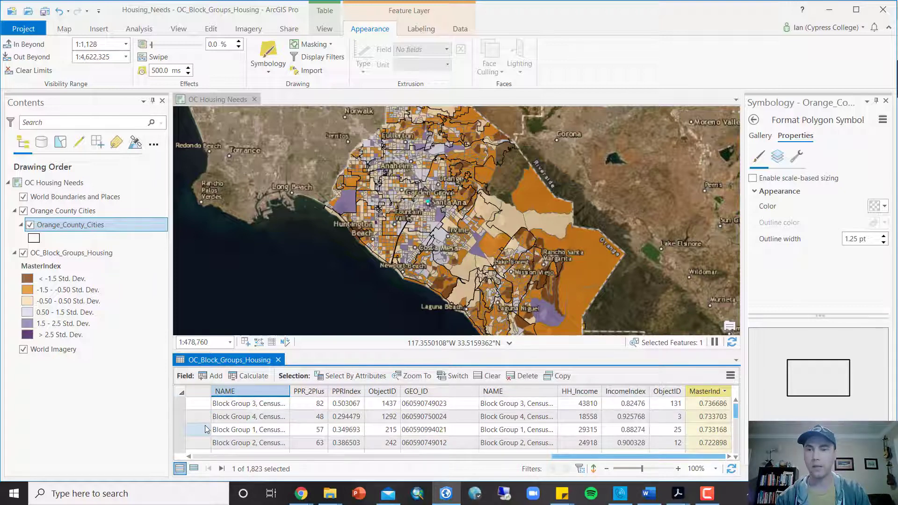
{"action": "left_click", "coordinate": [178, 429], "text": "shift"}
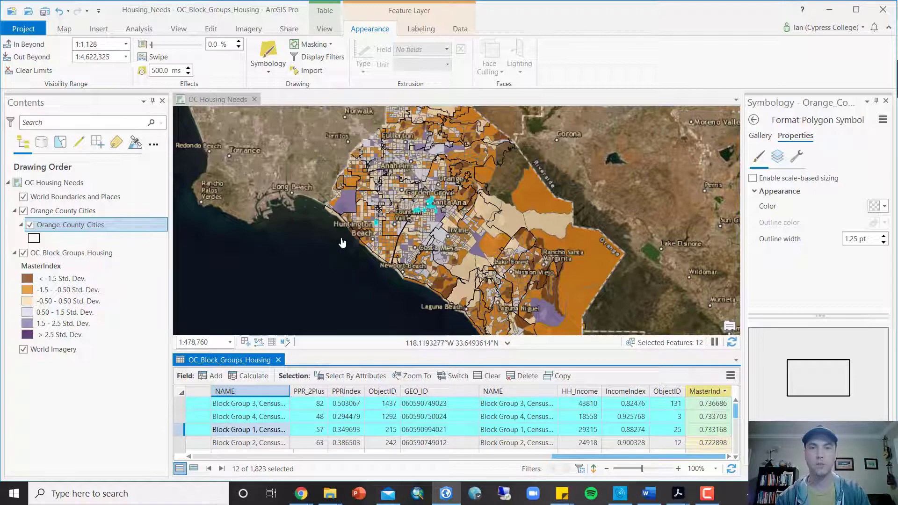
Step: Apply the uncommitted cities symbol formatting and zoom the map to the selected block groups of OC_Block_Groups_Housing
{"action": "scroll", "coordinate": [372, 203], "scroll_direction": "up", "scroll_amount": 3}
{"action": "left_click", "coordinate": [61, 255]}
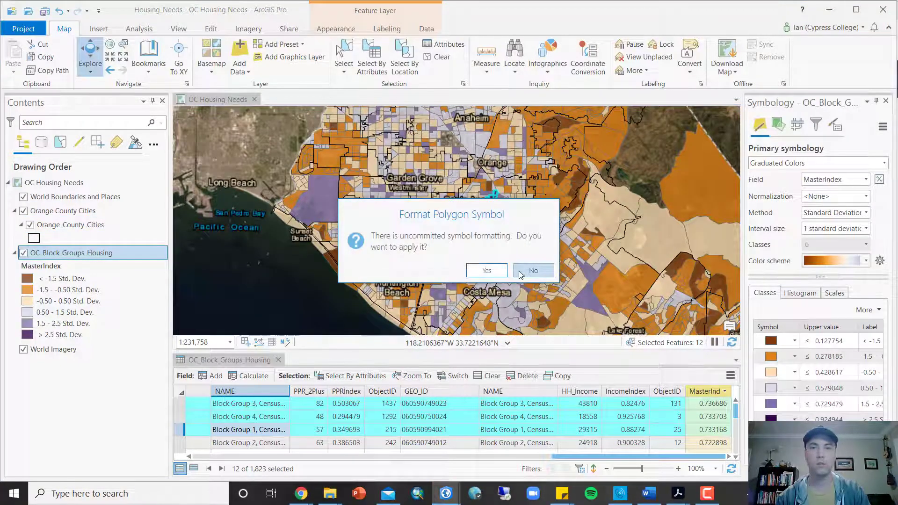
{"action": "left_click", "coordinate": [495, 269]}
{"action": "right_click", "coordinate": [108, 252]}
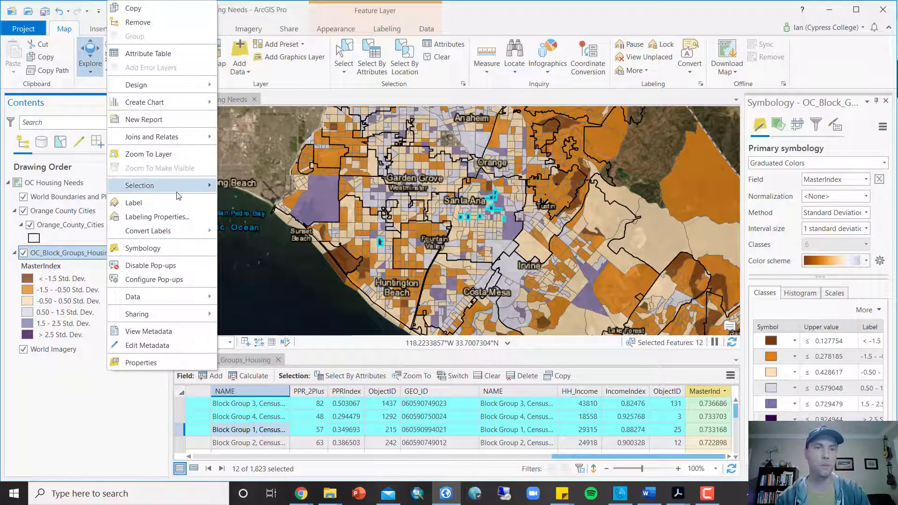
{"action": "mouse_move", "coordinate": [185, 186]}
{"action": "left_click", "coordinate": [278, 188]}
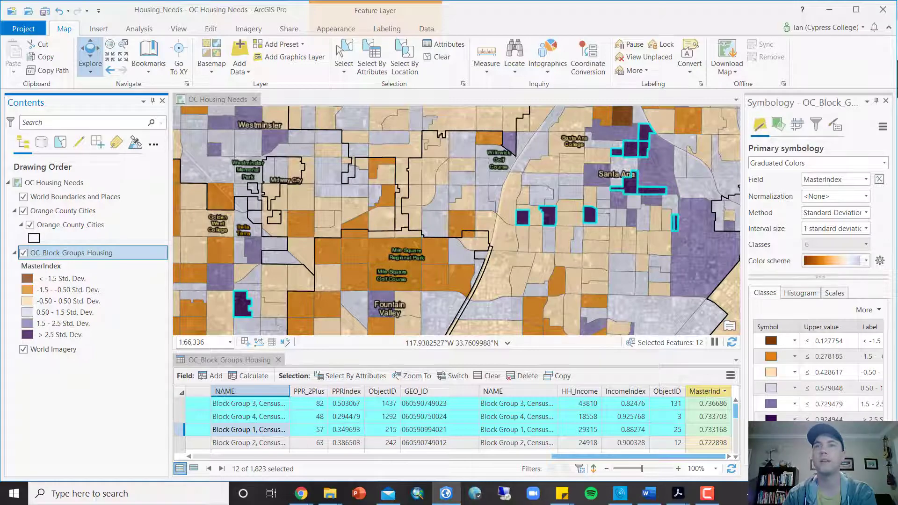
Step: Switch to the Week 5 Working with Census Data - Part 2 document in Word, maximized, and examine the example map layouts at its end
{"action": "left_click_drag", "start_coordinate": [470, 0], "coordinate": [584, 136]}
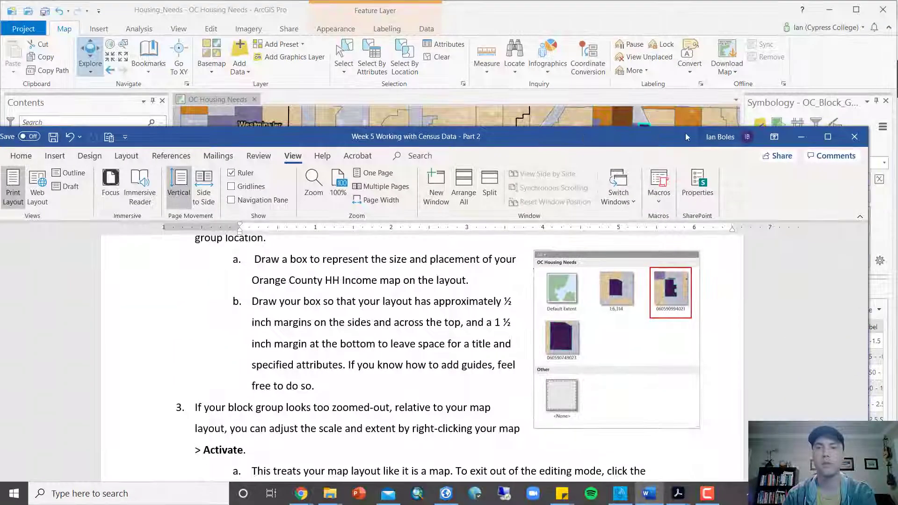
{"action": "left_click", "coordinate": [826, 136]}
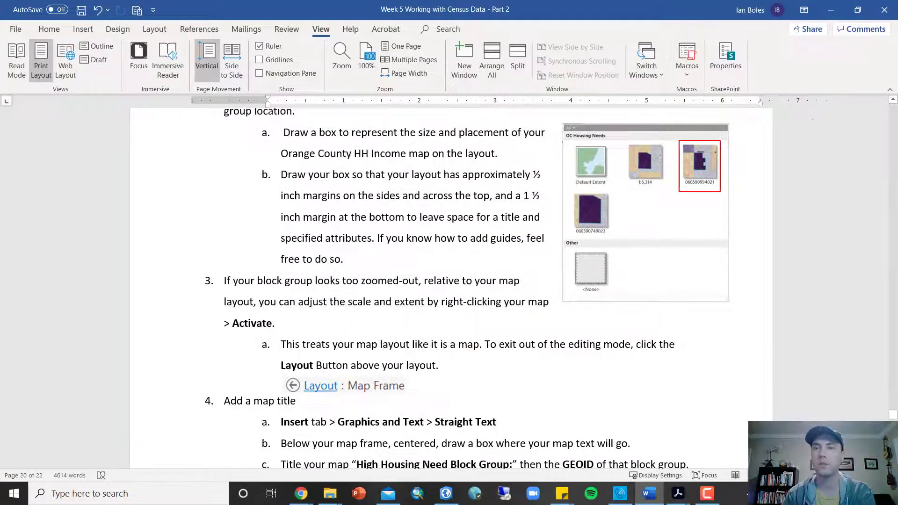
{"action": "left_click_drag", "start_coordinate": [892, 415], "coordinate": [892, 427]}
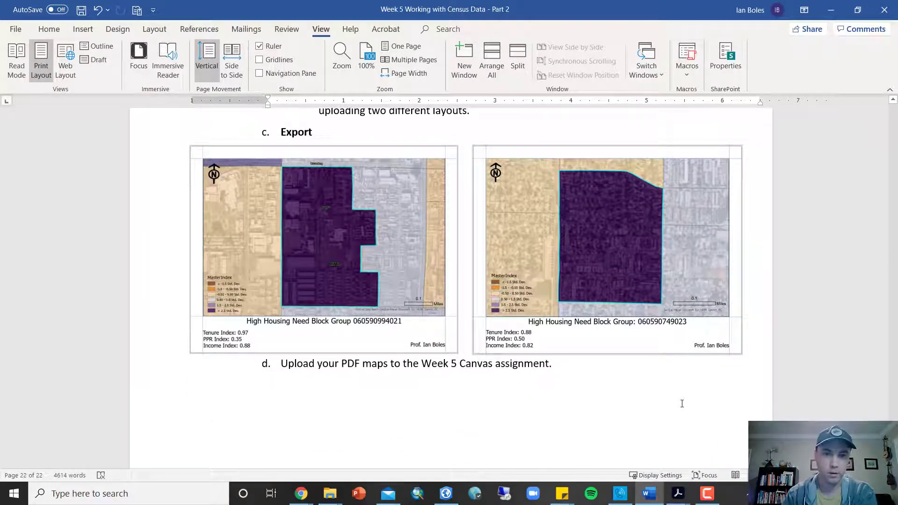